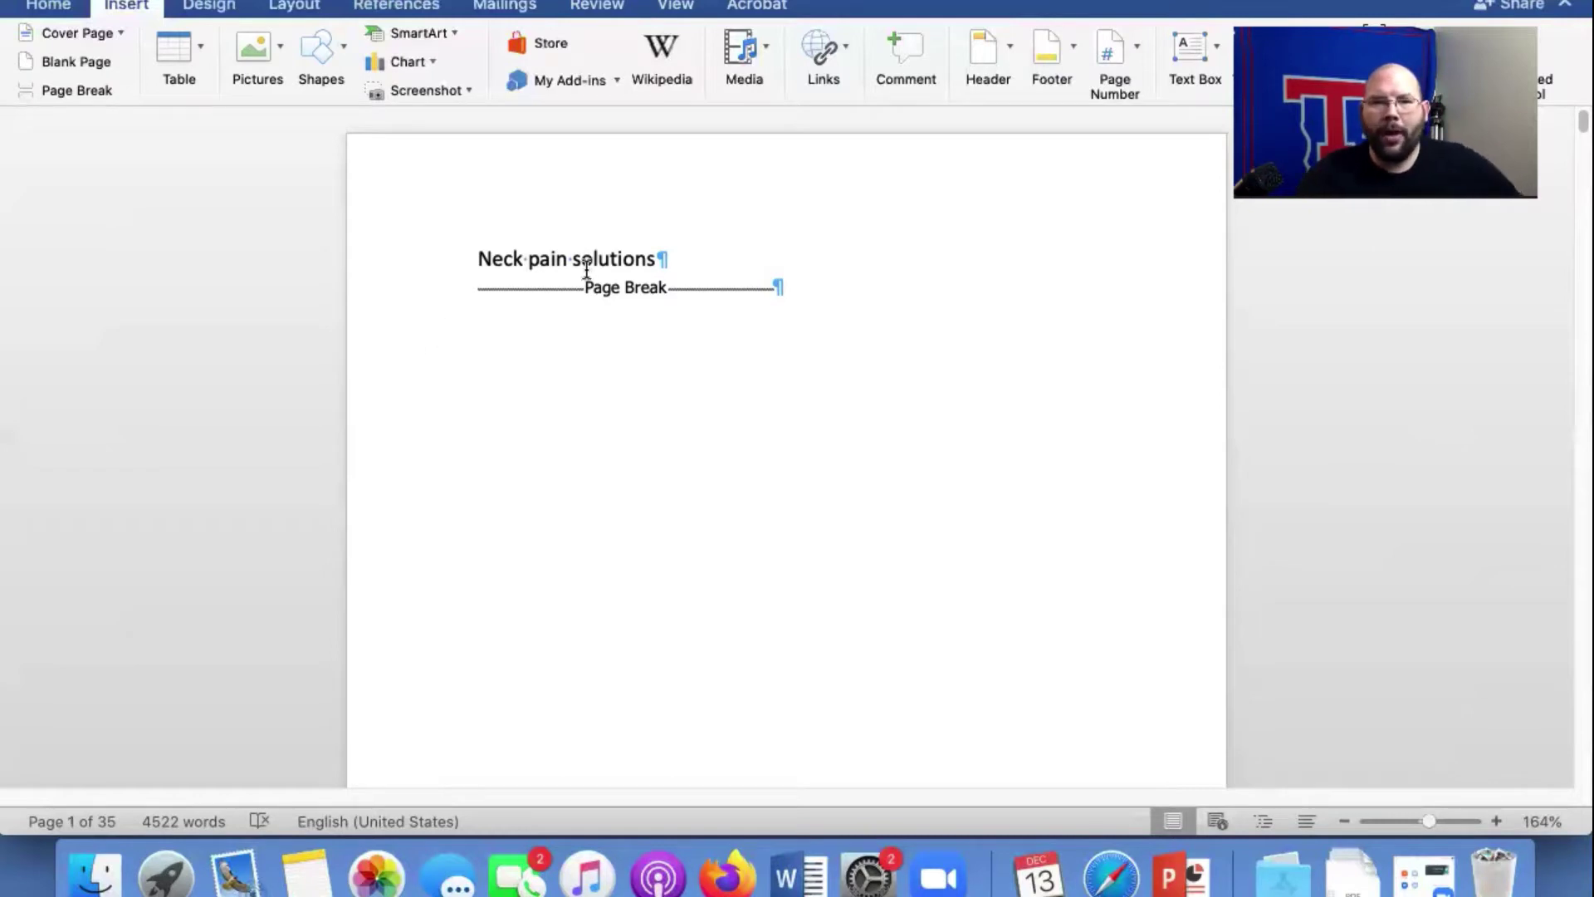
Add a new line reading 'title page' below the Neck pain solutions title.
{"action": "scroll", "coordinate": [587, 267], "scroll_direction": "down", "scroll_amount": 10}
{"action": "scroll", "coordinate": [587, 266], "scroll_direction": "up", "scroll_amount": 10}
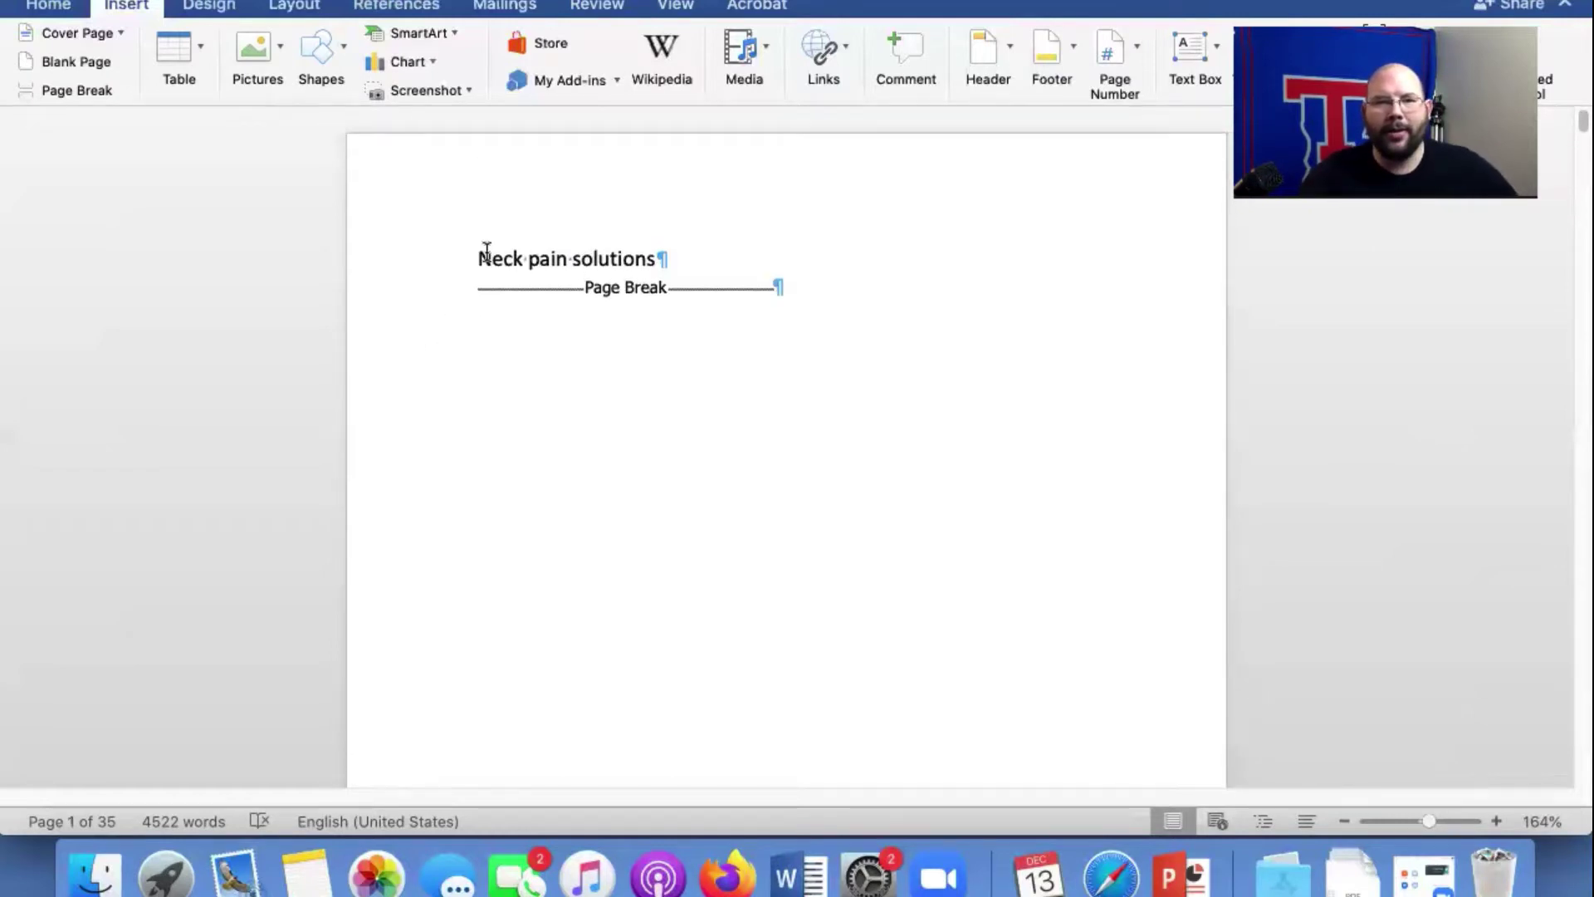
{"action": "left_click", "coordinate": [736, 263]}
{"action": "key", "text": "Return"}
{"action": "type", "text": "t"}
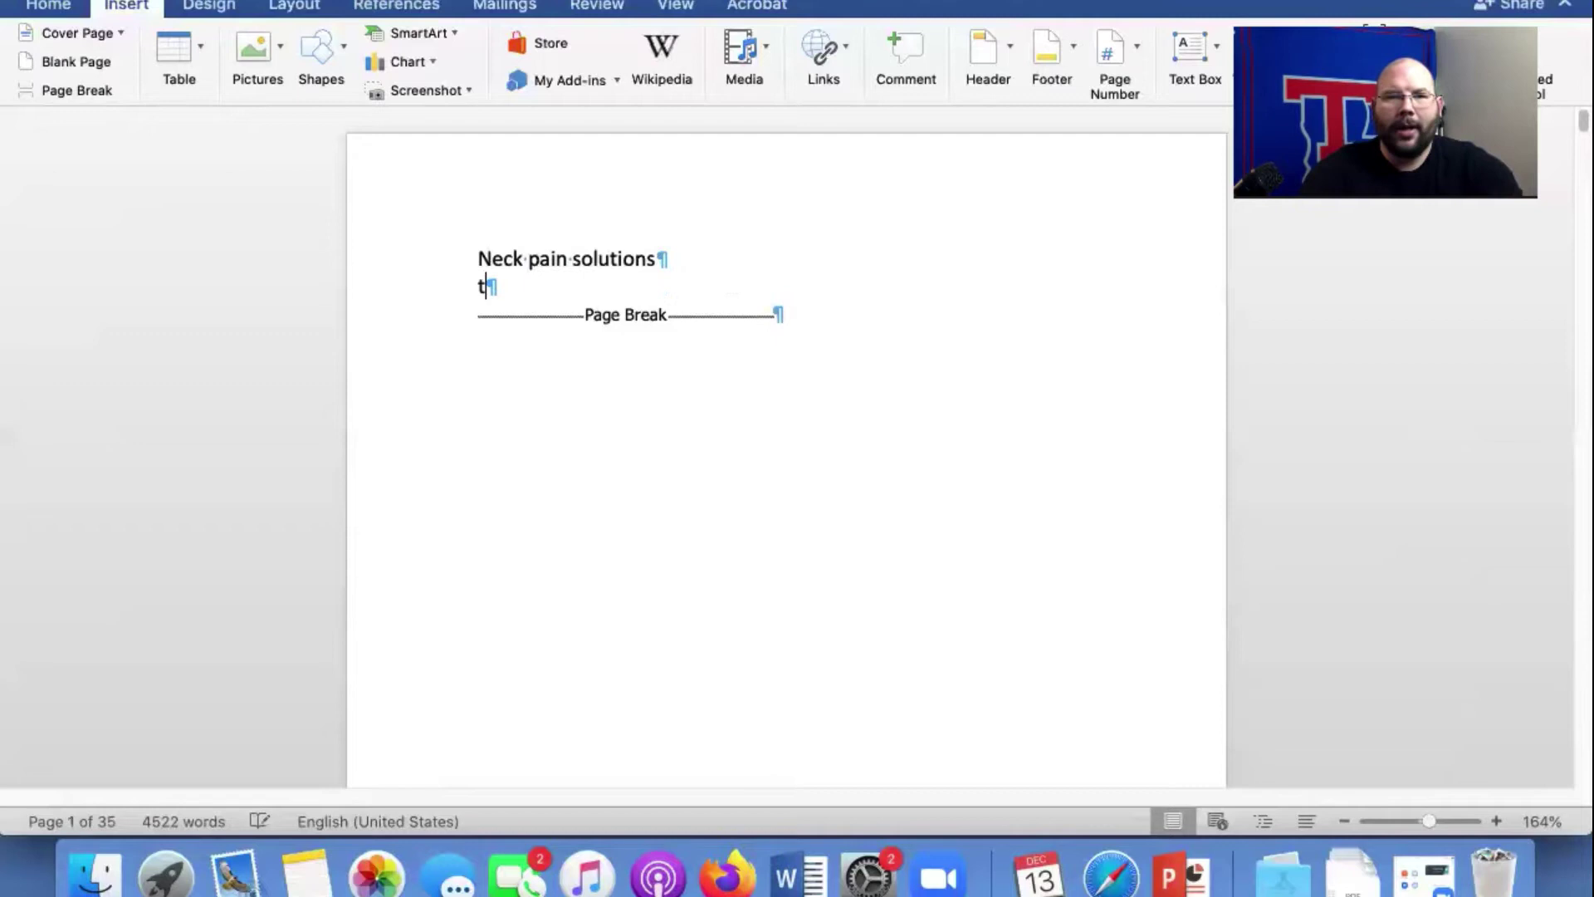
{"action": "type", "text": "itle page"}
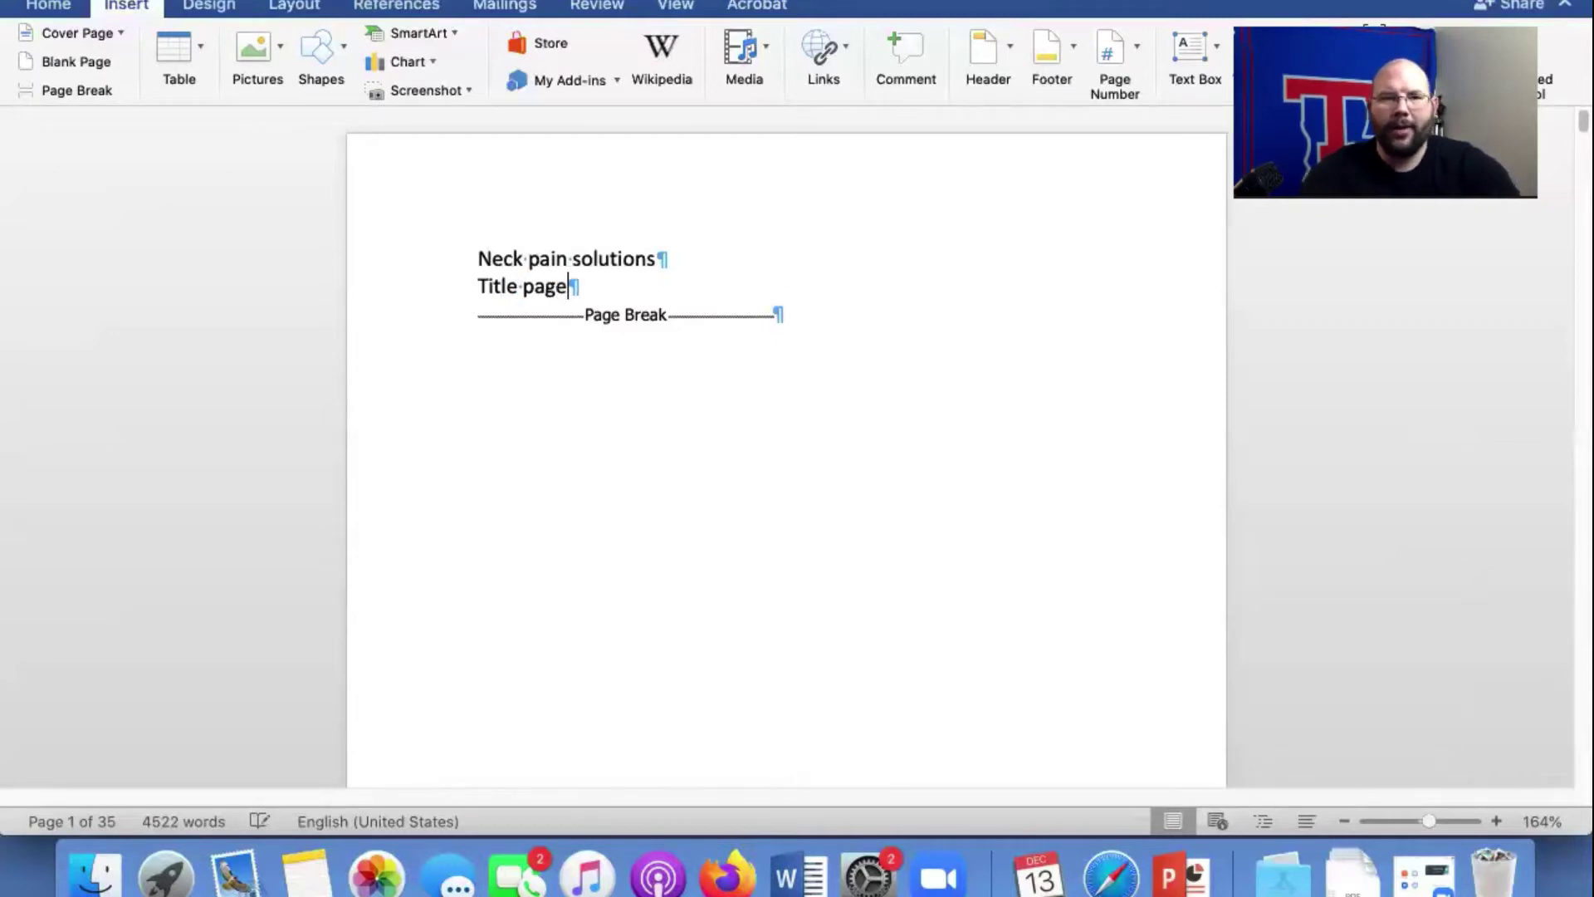
Add '2019' at the end of the Copyright line.
{"action": "scroll", "coordinate": [780, 299], "scroll_direction": "down", "scroll_amount": 15}
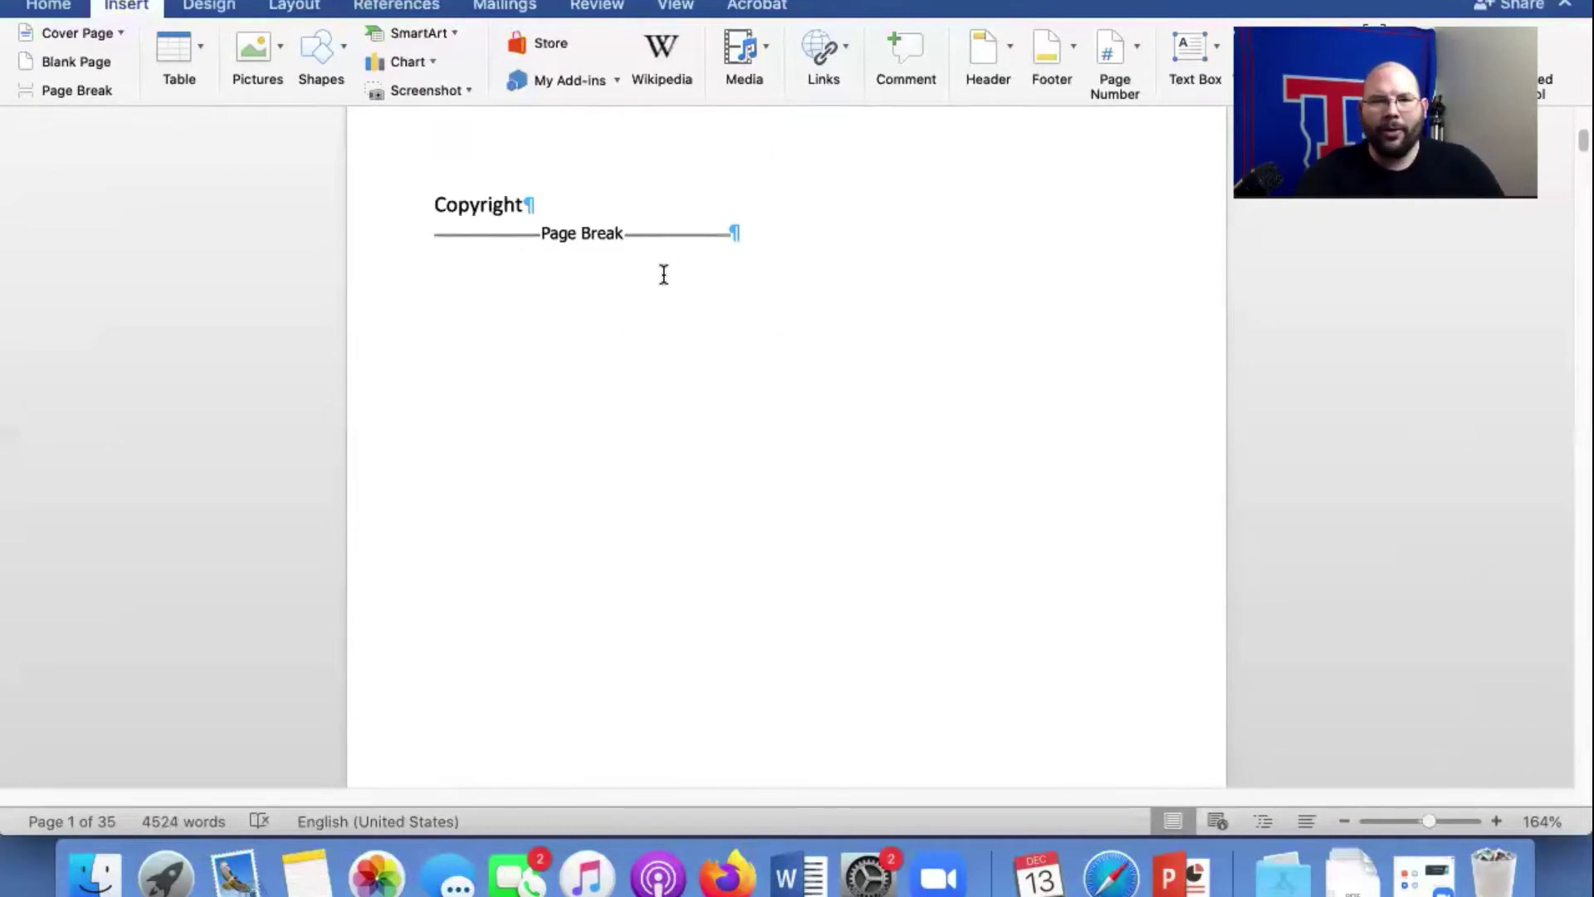
{"action": "left_click", "coordinate": [651, 204]}
{"action": "type", "text": "2"}
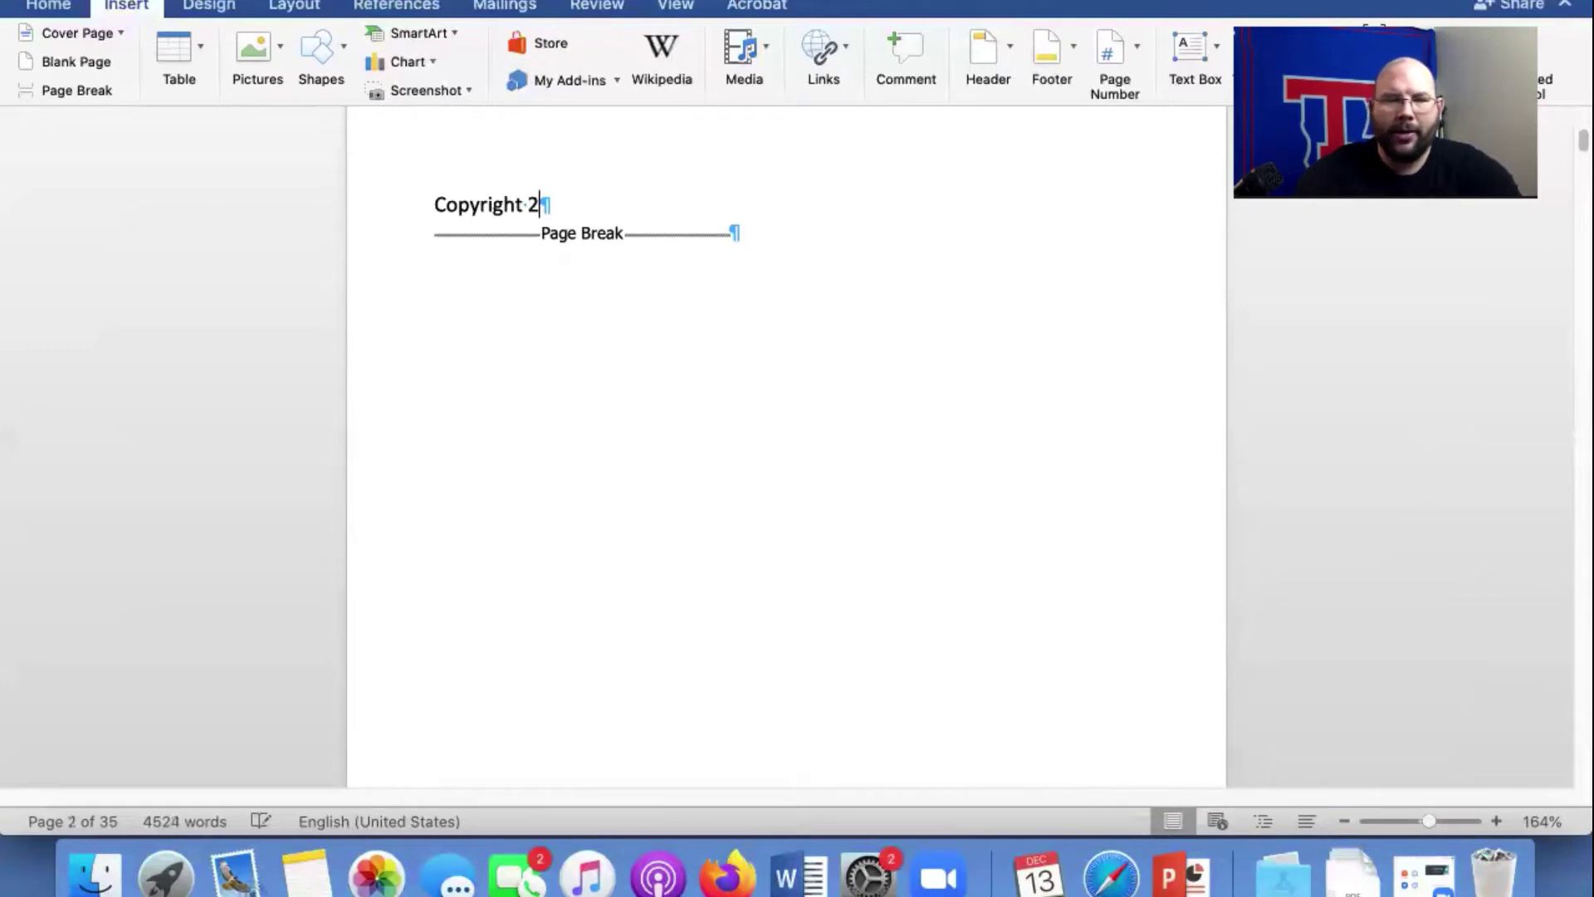
{"action": "type", "text": "019"}
Type the dedication 'to my wife and kids' followed by a blank line.
{"action": "scroll", "coordinate": [638, 386], "scroll_direction": "down", "scroll_amount": 3}
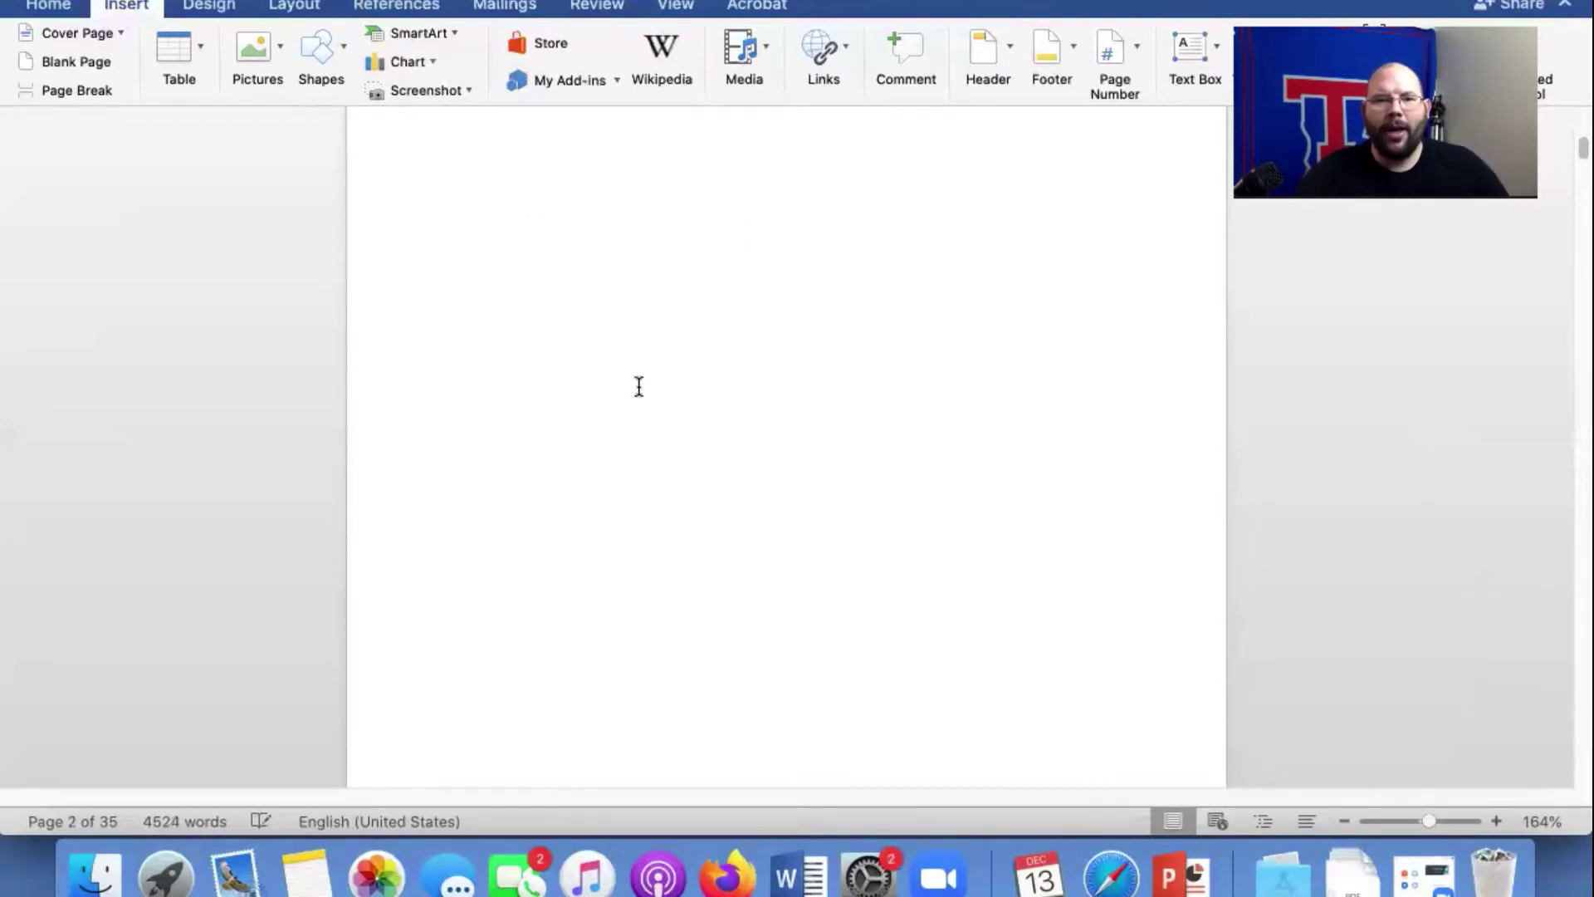
{"action": "scroll", "coordinate": [639, 386], "scroll_direction": "down", "scroll_amount": 3}
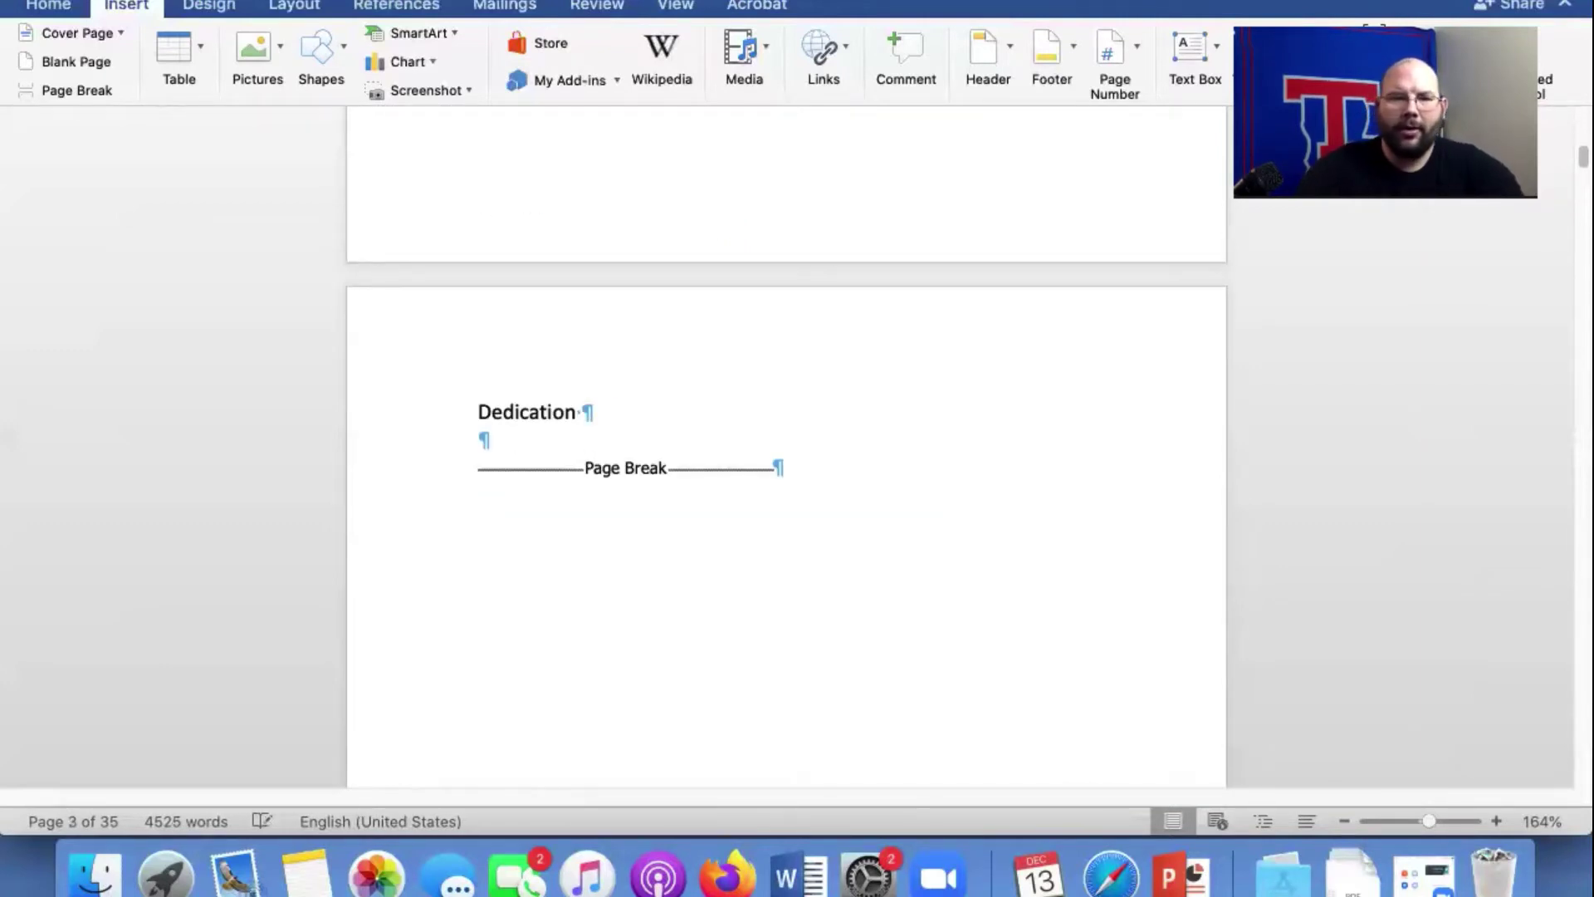
{"action": "type", "text": "to my wife"}
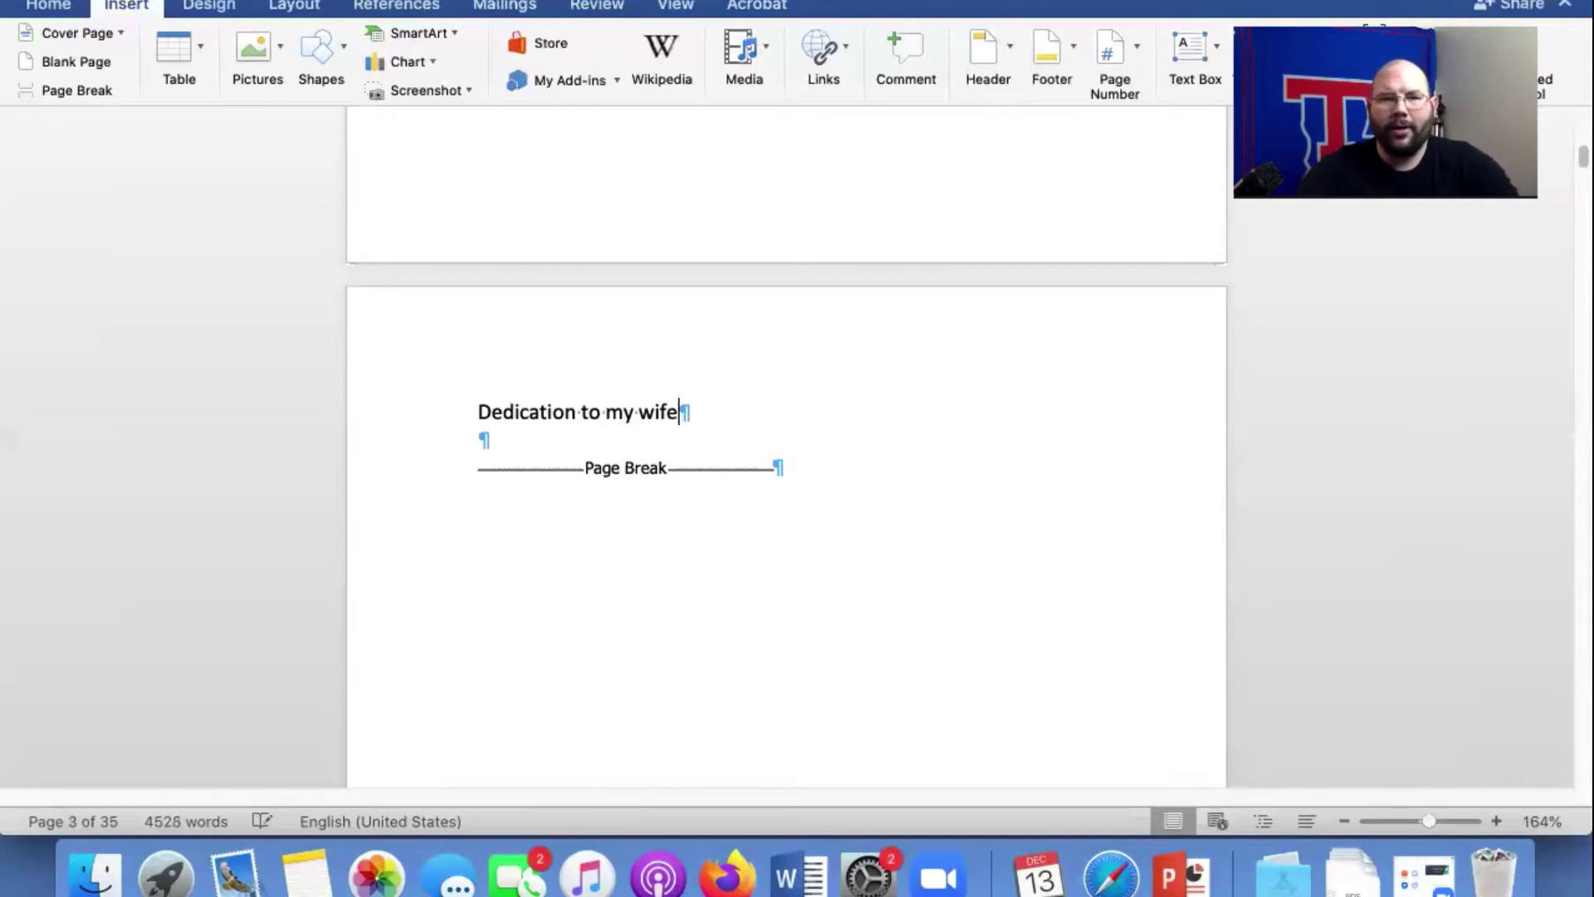
{"action": "type", "text": " and kids"}
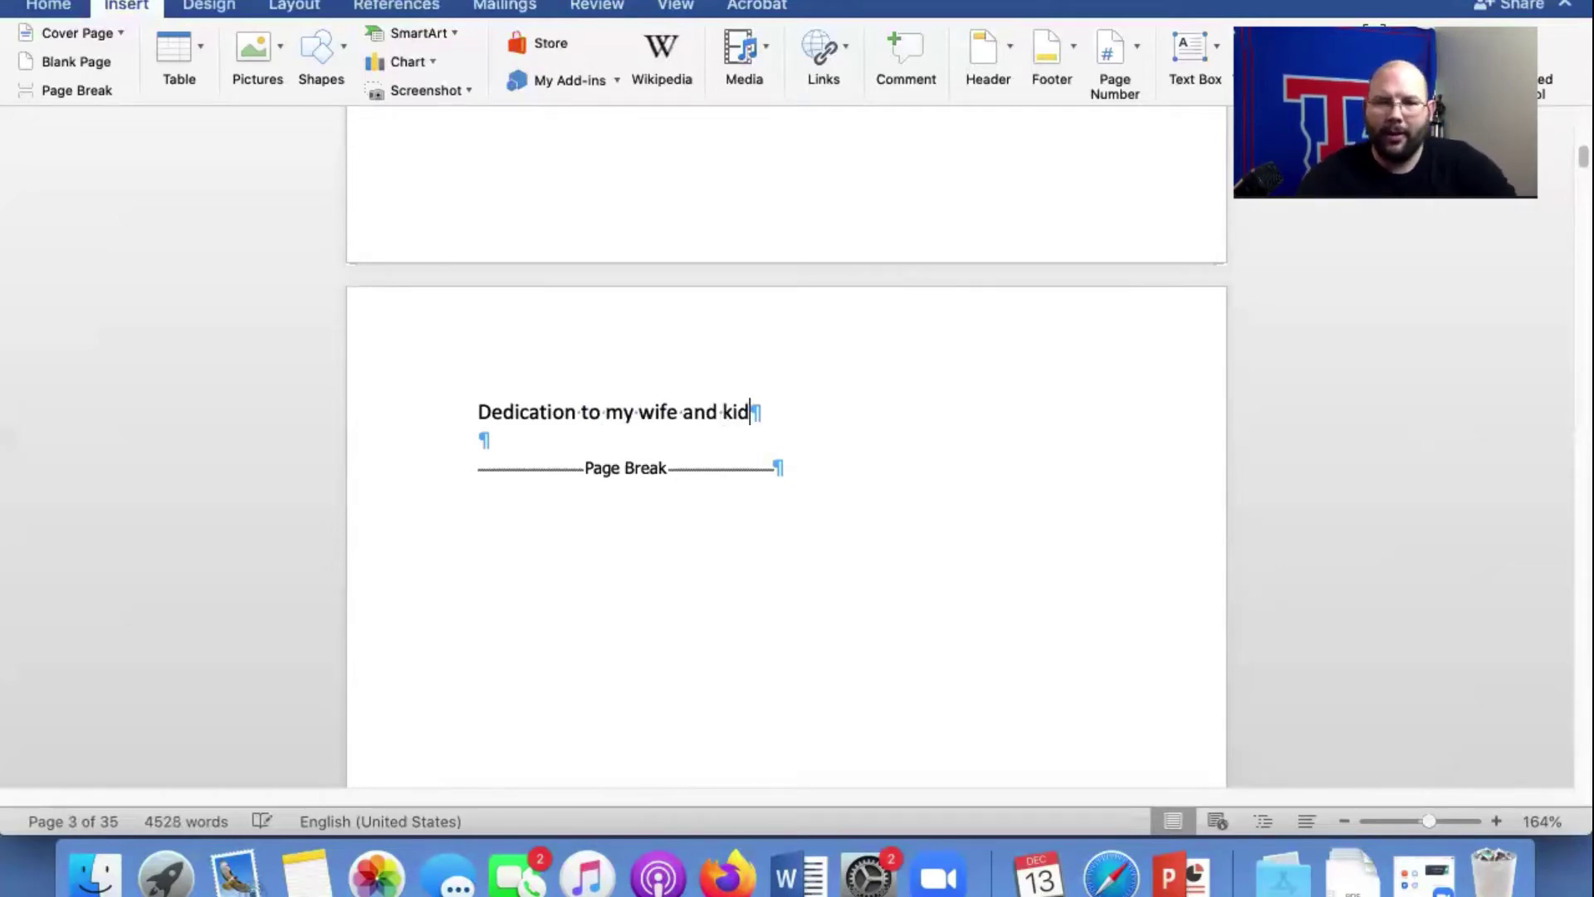
{"action": "key", "text": "Return"}
{"action": "scroll", "coordinate": [786, 448], "scroll_direction": "down", "scroll_amount": 15}
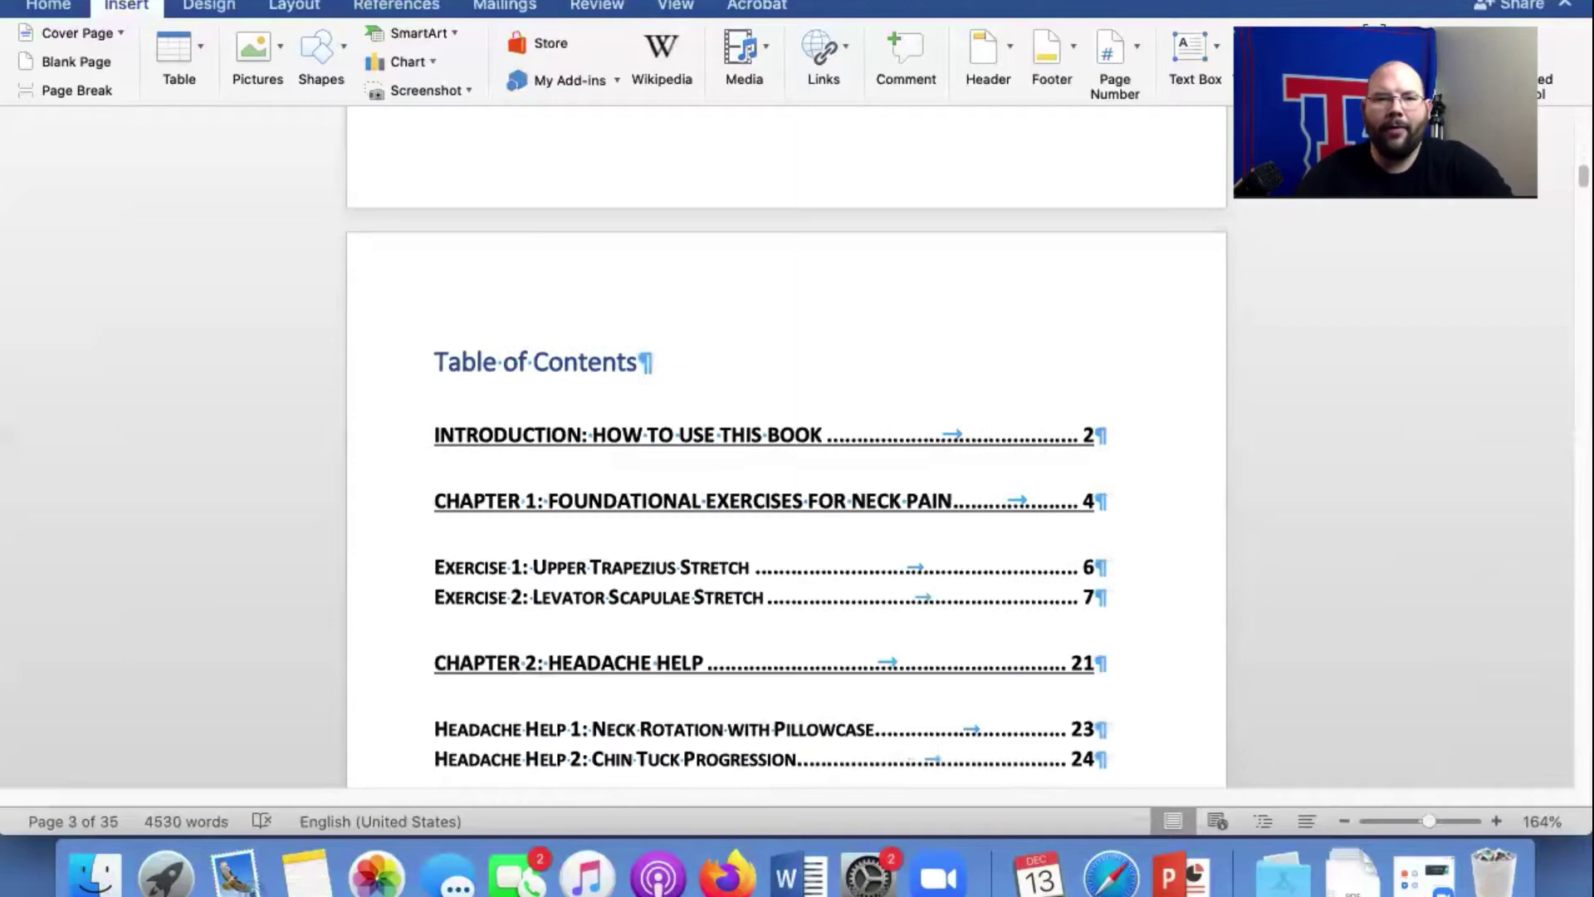
{"action": "scroll", "coordinate": [786, 448], "scroll_direction": "up", "scroll_amount": 1}
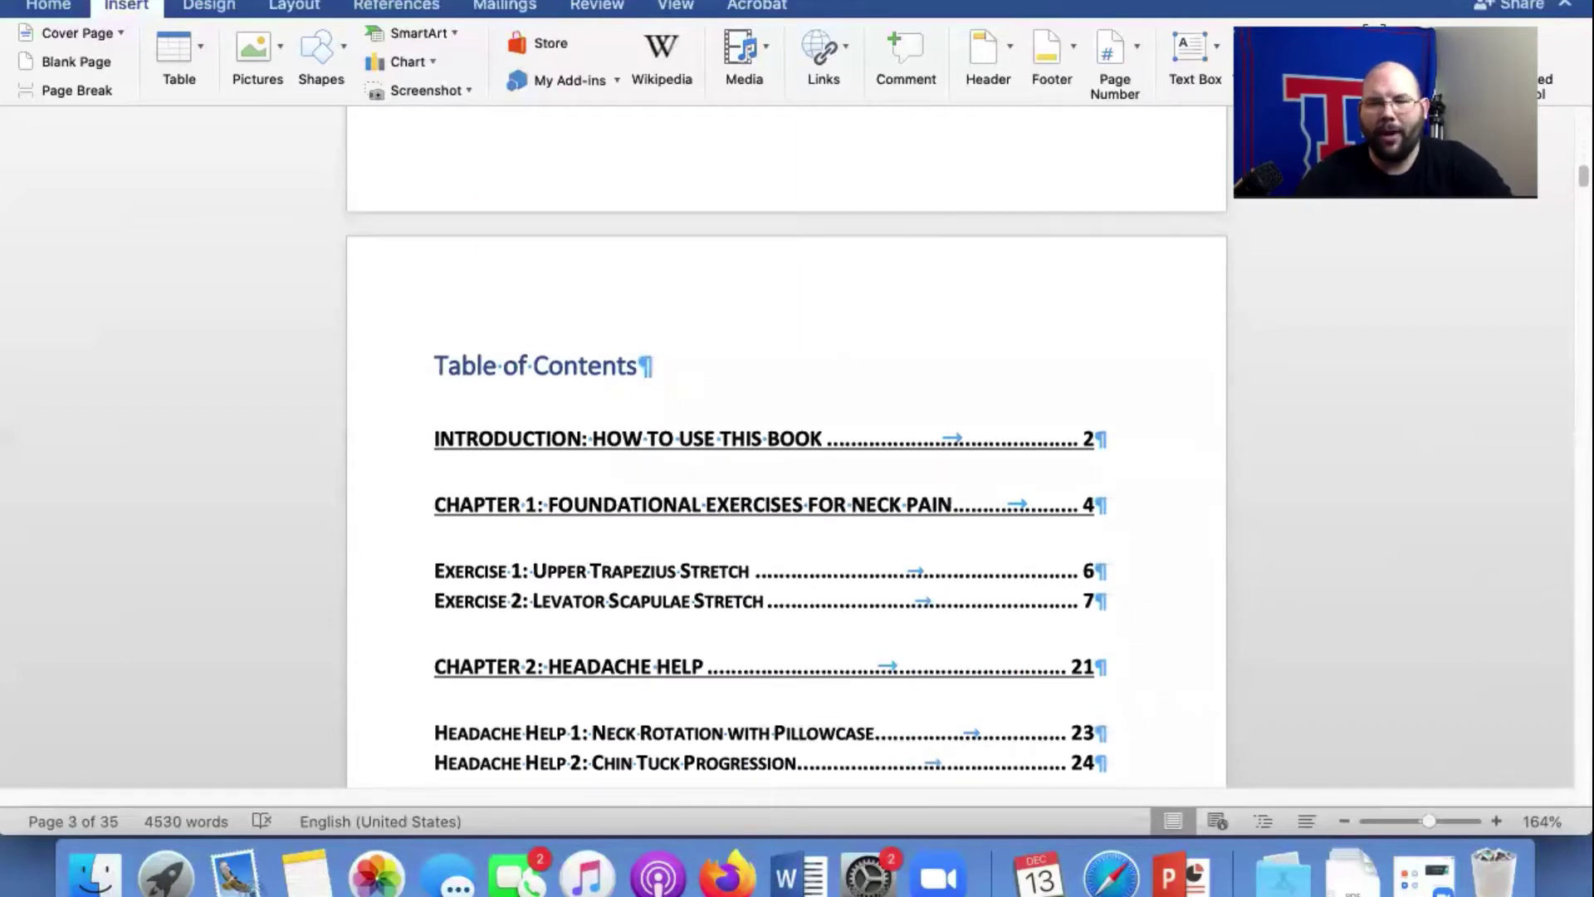
Insert a Section Break (Next Page) on the empty line above the Introduction heading.
{"action": "scroll", "coordinate": [786, 448], "scroll_direction": "down", "scroll_amount": 1}
{"action": "scroll", "coordinate": [786, 448], "scroll_direction": "up", "scroll_amount": 10}
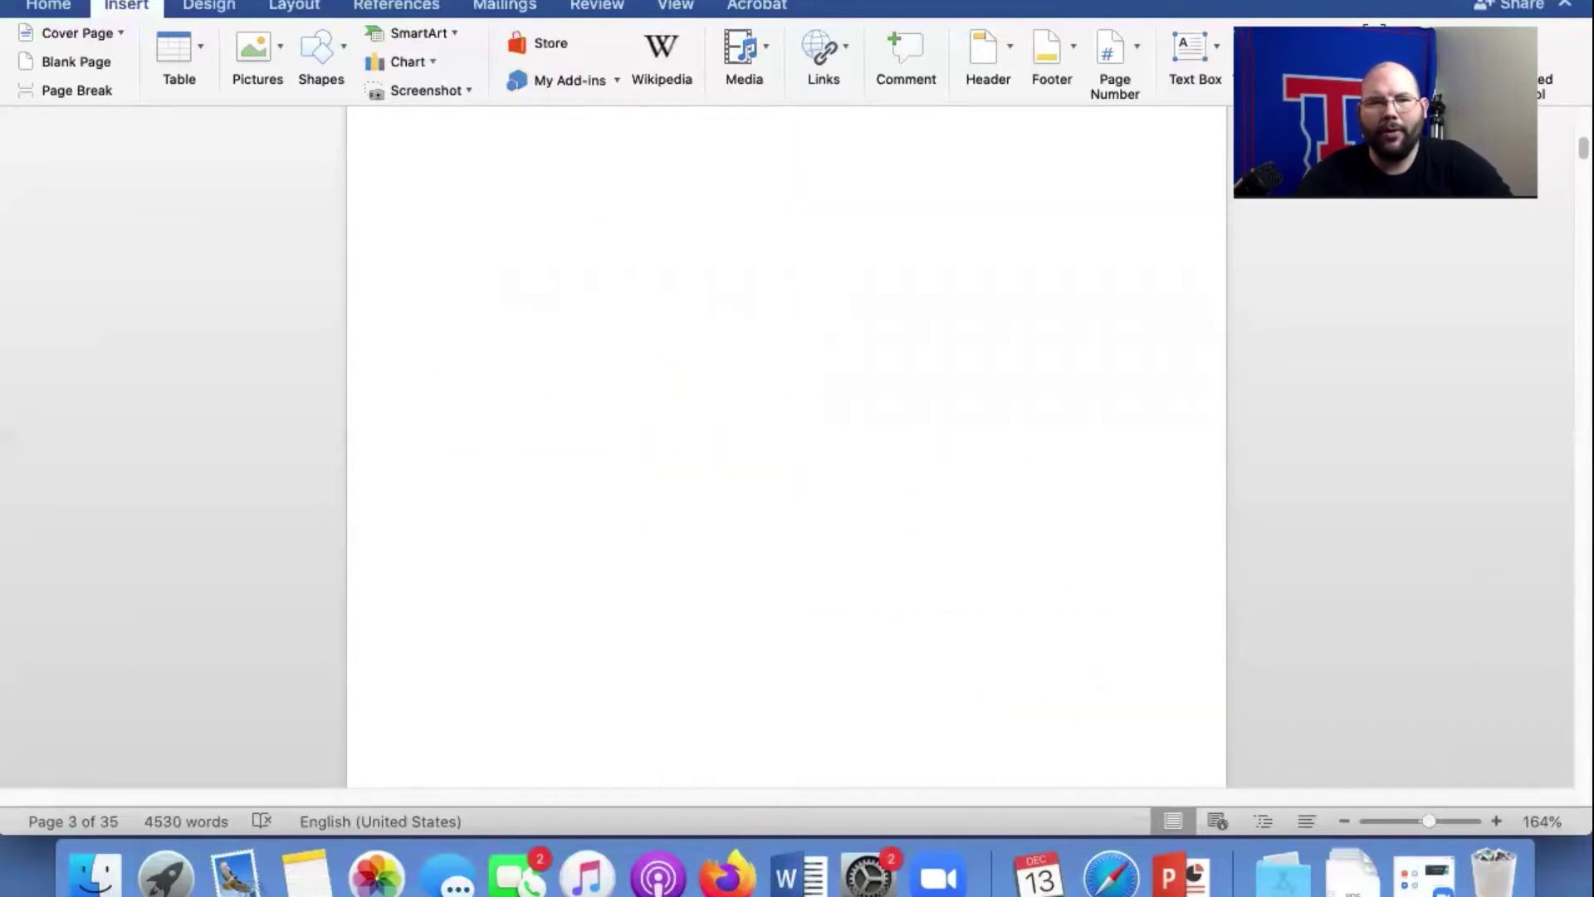
{"action": "scroll", "coordinate": [787, 449], "scroll_direction": "up", "scroll_amount": 3}
{"action": "scroll", "coordinate": [786, 449], "scroll_direction": "down", "scroll_amount": 4}
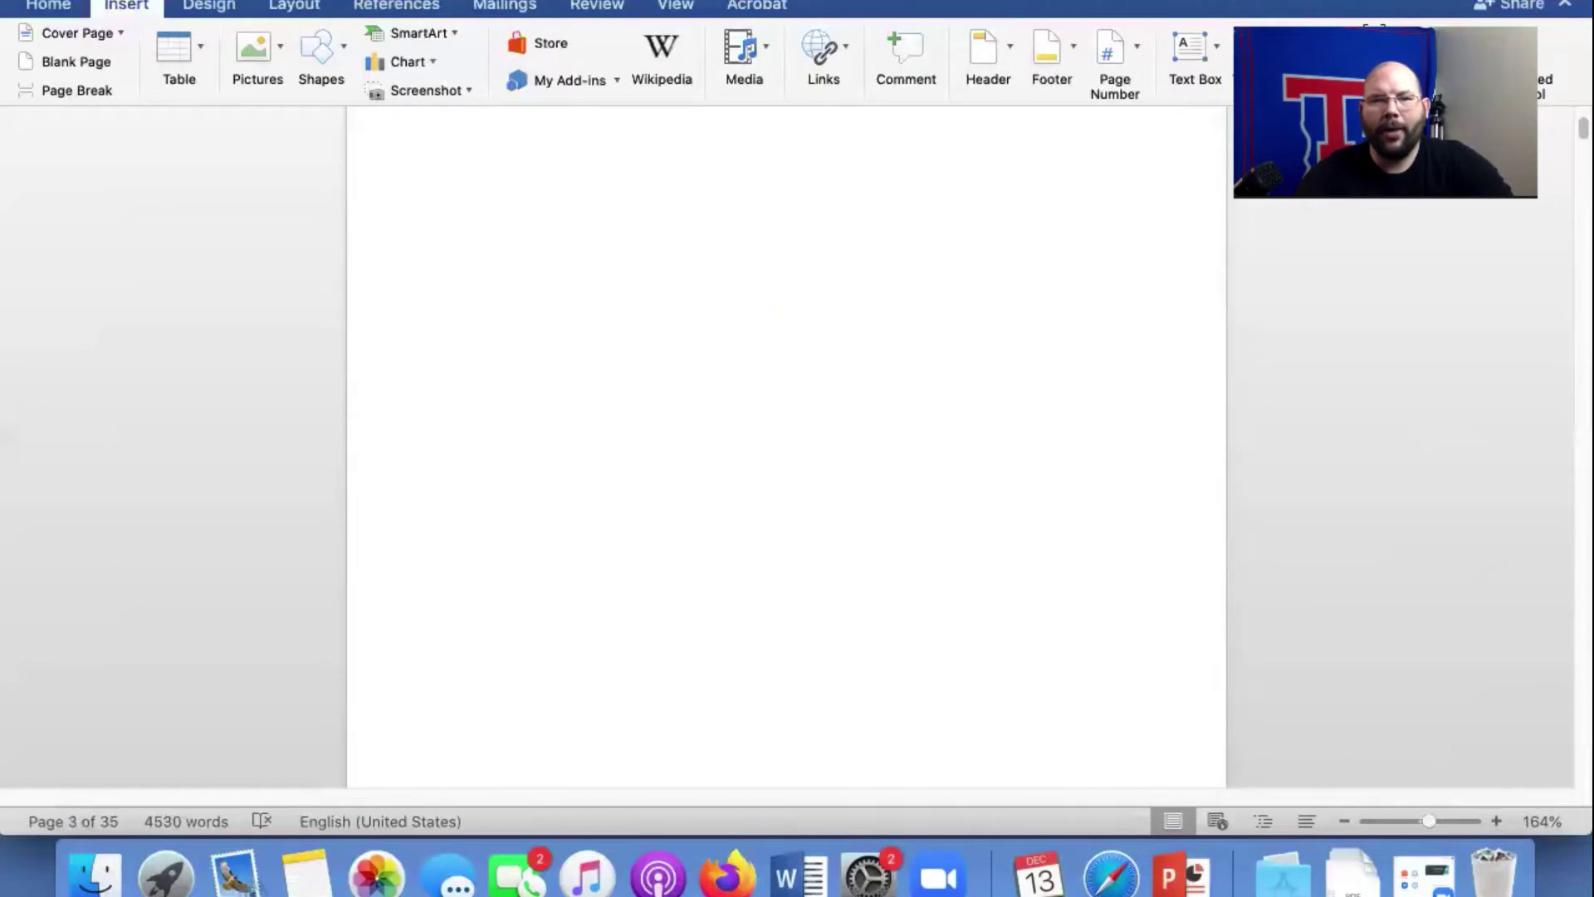
{"action": "scroll", "coordinate": [628, 396], "scroll_direction": "down", "scroll_amount": 3}
{"action": "scroll", "coordinate": [628, 395], "scroll_direction": "up", "scroll_amount": 4}
{"action": "scroll", "coordinate": [628, 395], "scroll_direction": "down", "scroll_amount": 4}
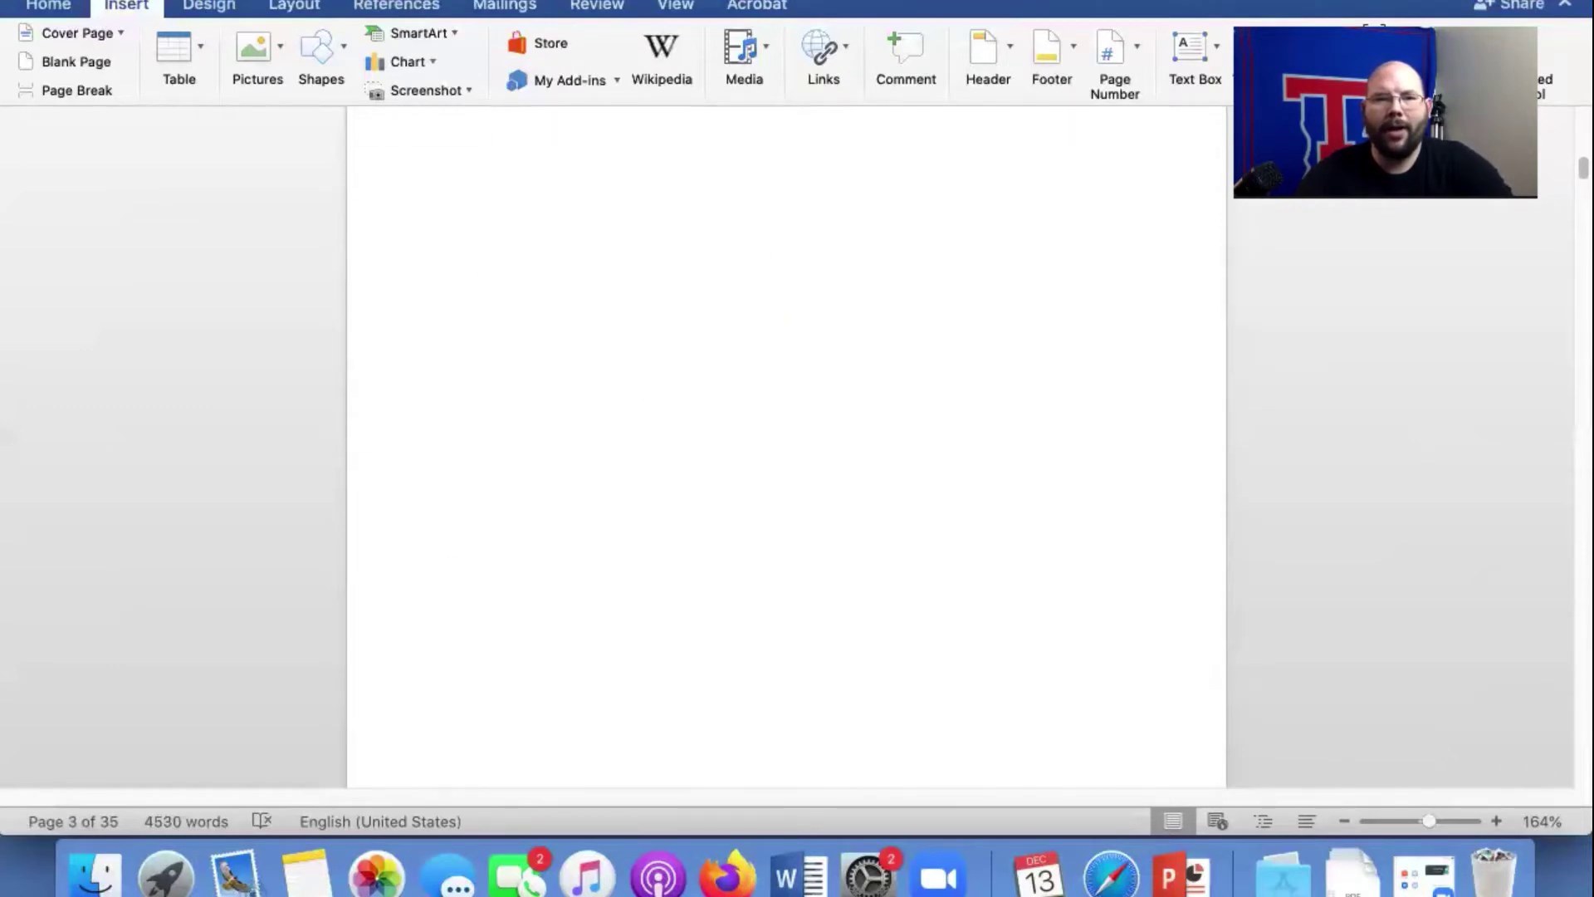
{"action": "scroll", "coordinate": [629, 395], "scroll_direction": "down", "scroll_amount": 10}
{"action": "scroll", "coordinate": [628, 392], "scroll_direction": "down", "scroll_amount": 2}
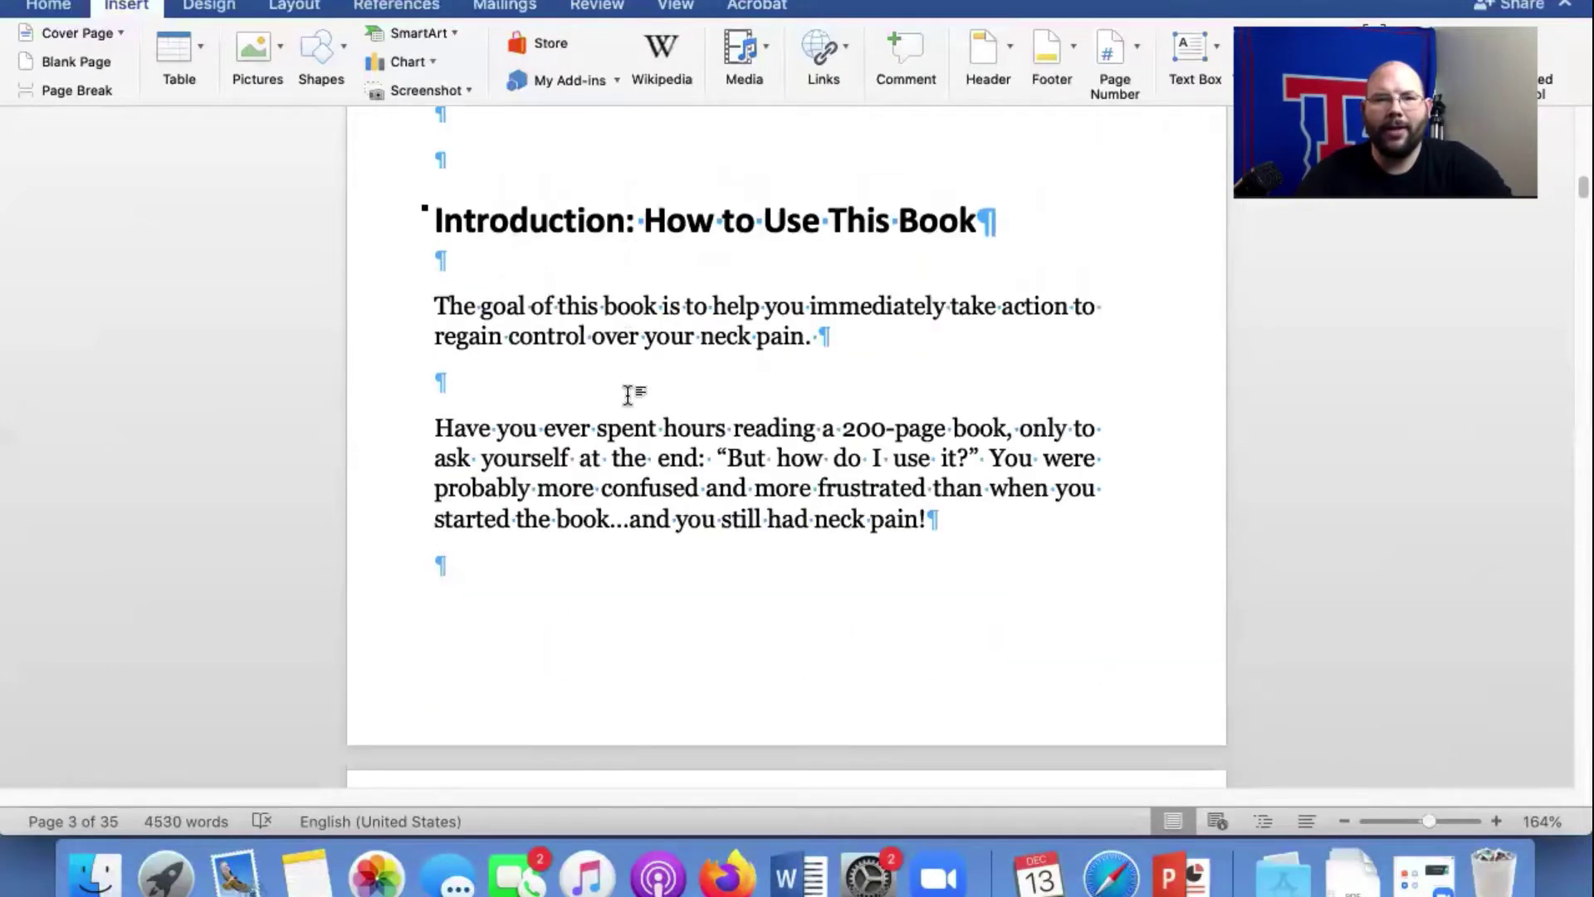
{"action": "scroll", "coordinate": [515, 383], "scroll_direction": "up", "scroll_amount": 3}
{"action": "left_click", "coordinate": [515, 383]}
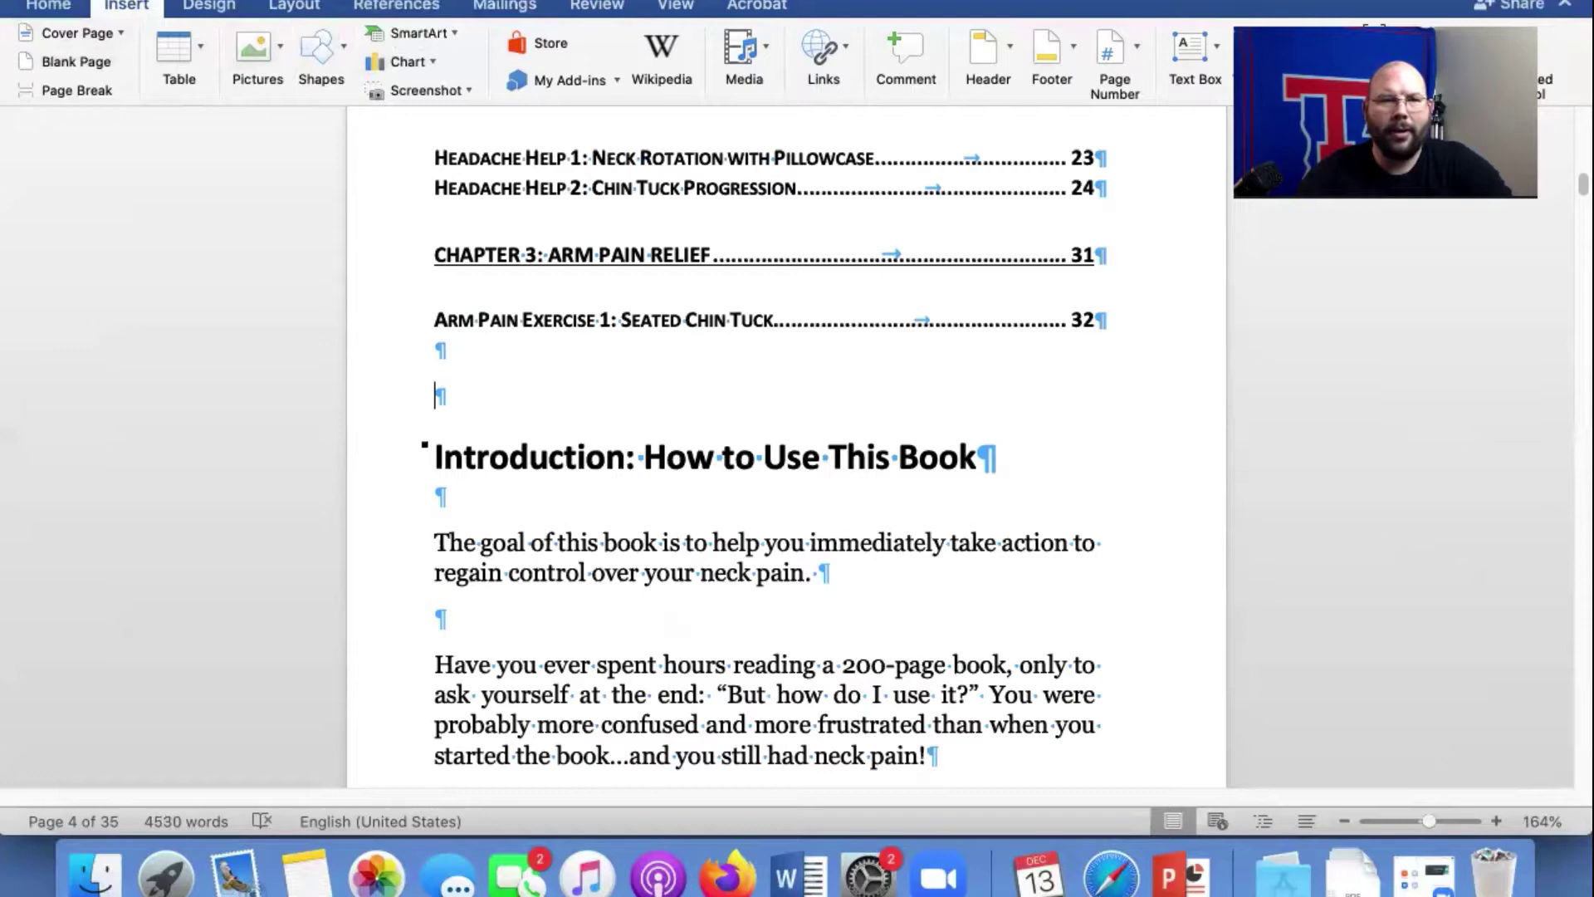
{"action": "left_click", "coordinate": [311, 0]}
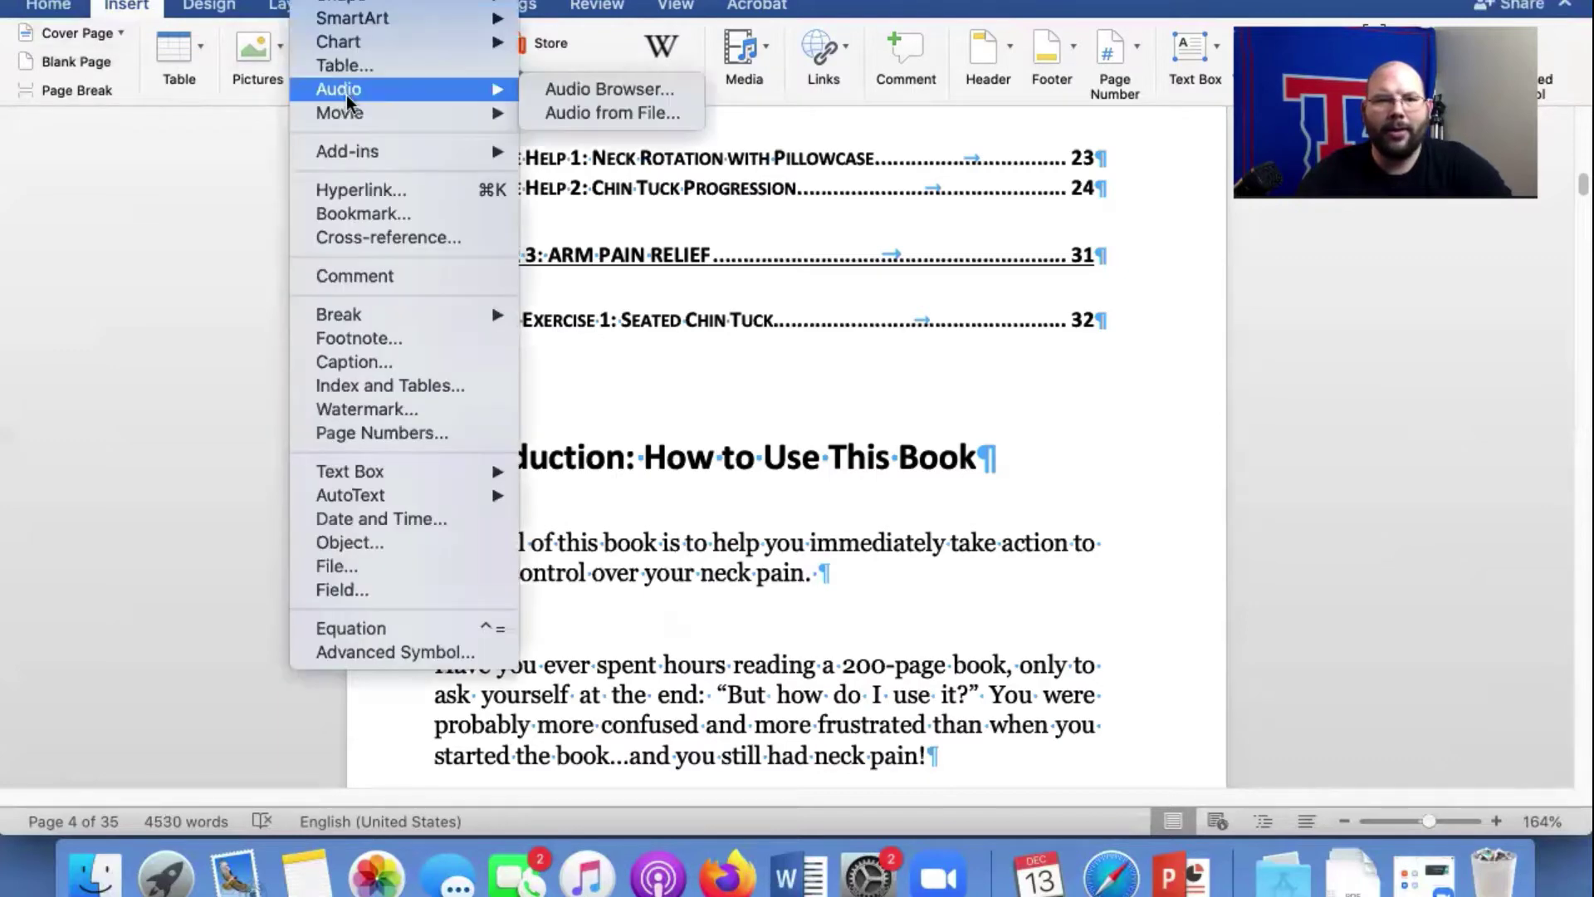
{"action": "mouse_move", "coordinate": [406, 314]}
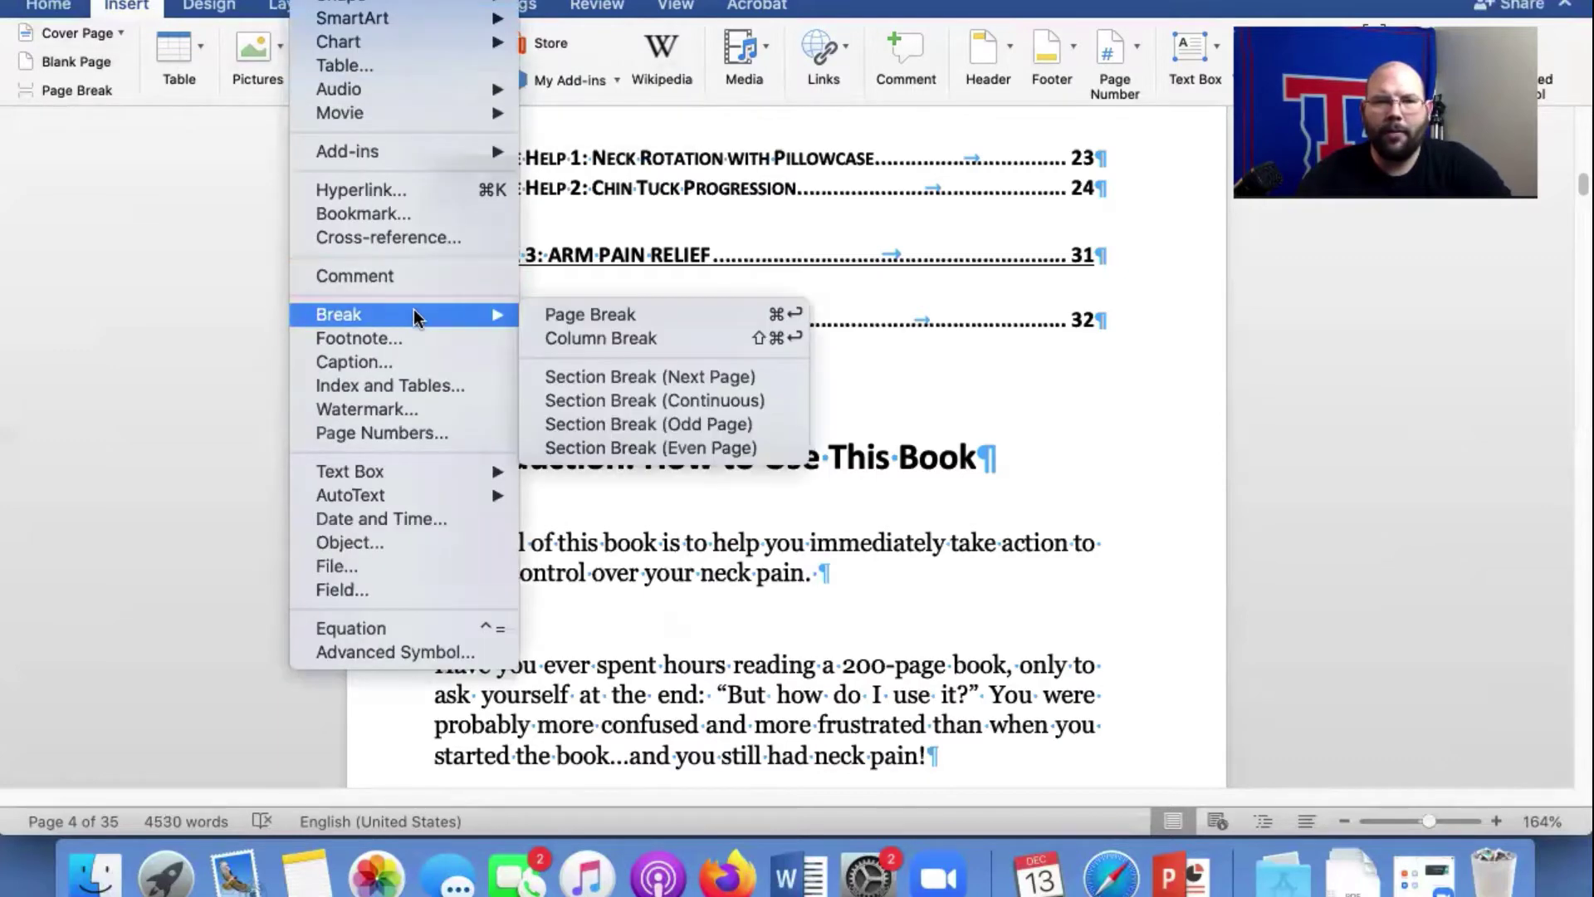
{"action": "left_click", "coordinate": [608, 376]}
Replace the page break before Chapter 1 with a next-page section break.
{"action": "scroll", "coordinate": [610, 370], "scroll_direction": "down", "scroll_amount": 6}
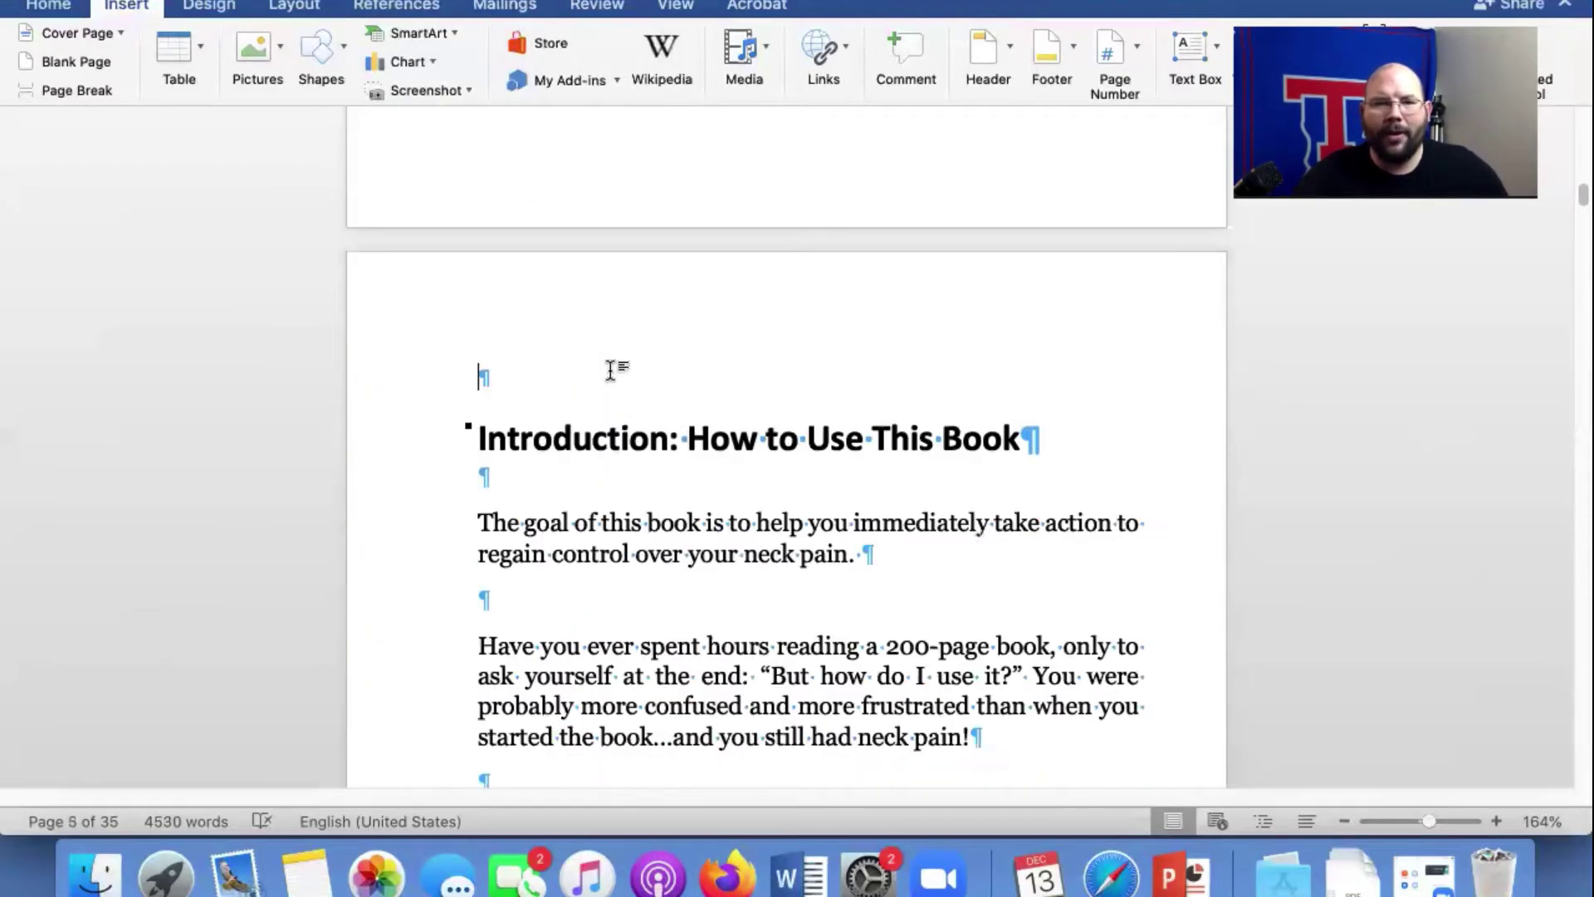
{"action": "scroll", "coordinate": [610, 371], "scroll_direction": "down", "scroll_amount": 20}
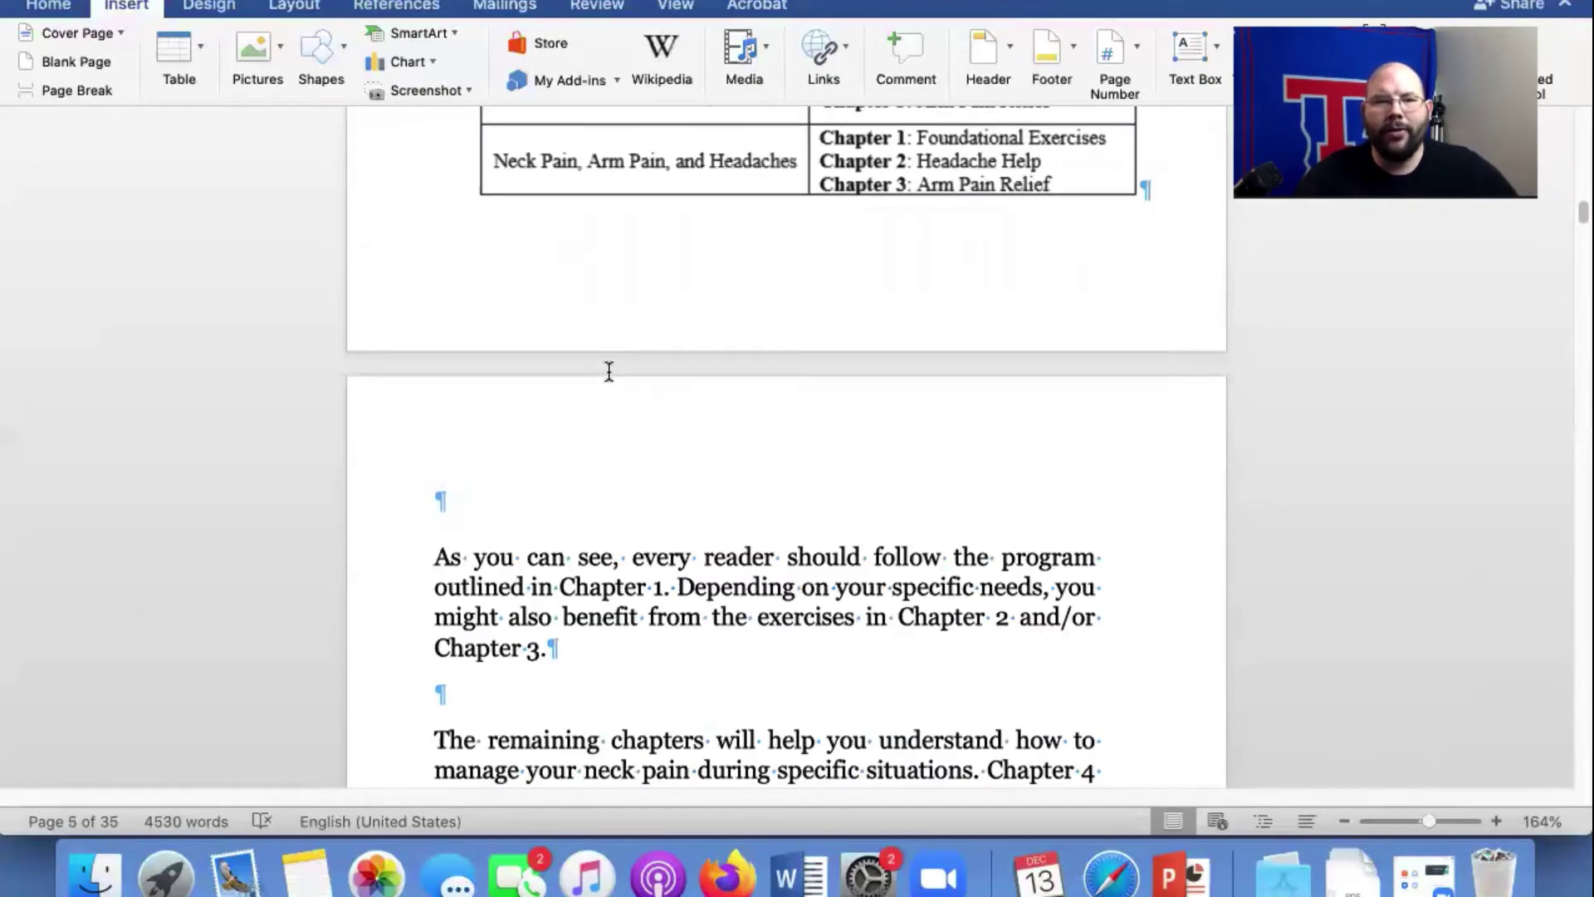
{"action": "scroll", "coordinate": [608, 371], "scroll_direction": "up", "scroll_amount": 10}
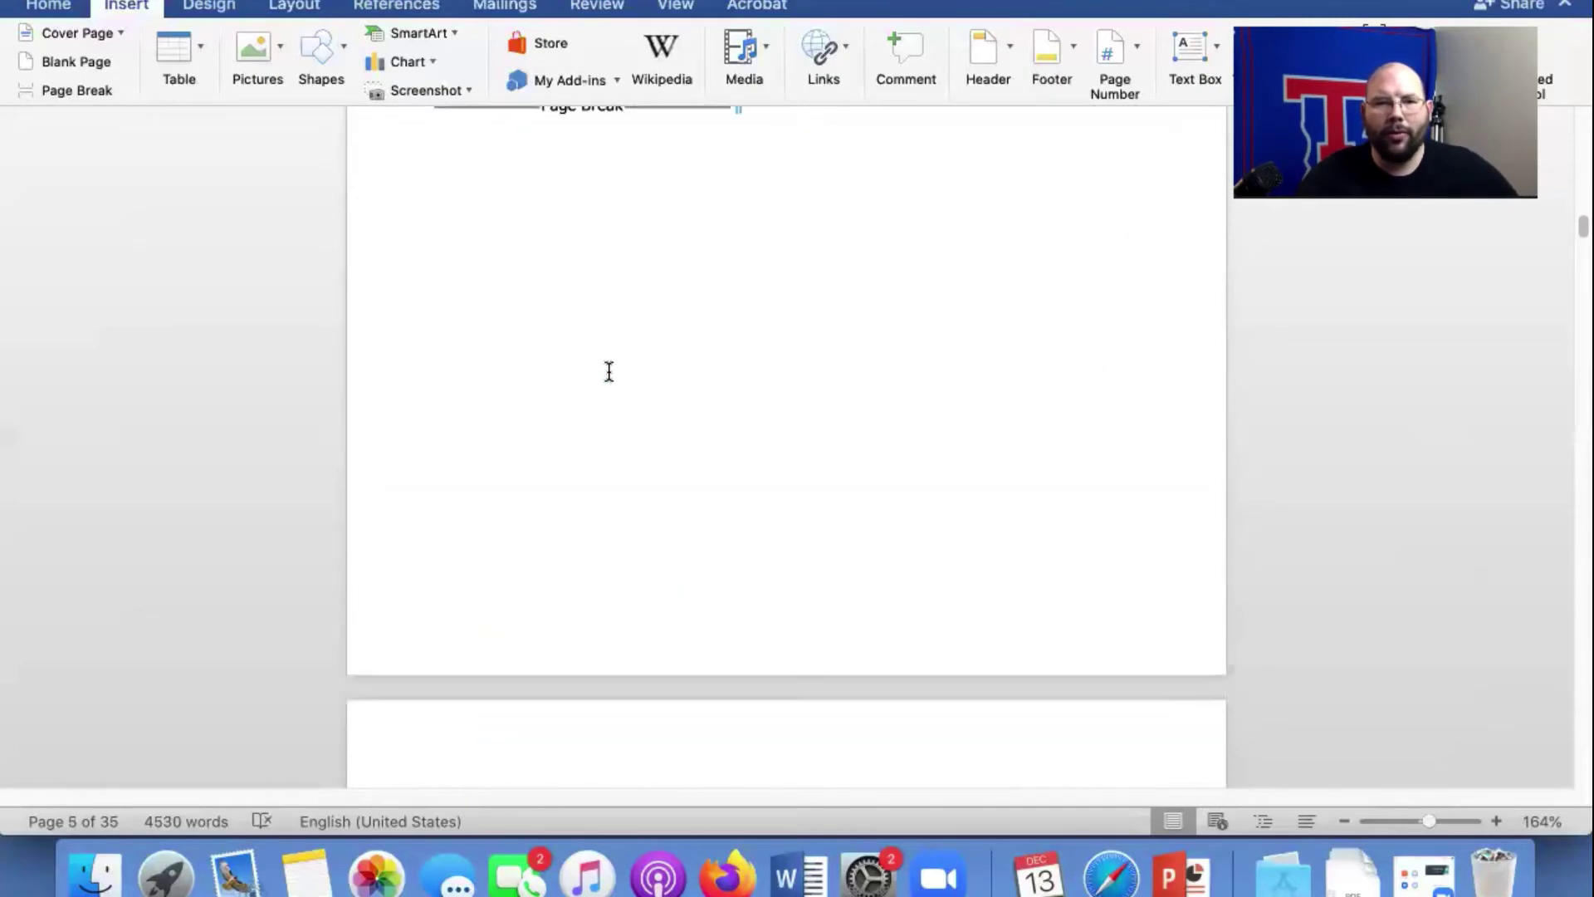
{"action": "left_click_drag", "start_coordinate": [648, 348], "coordinate": [484, 348]}
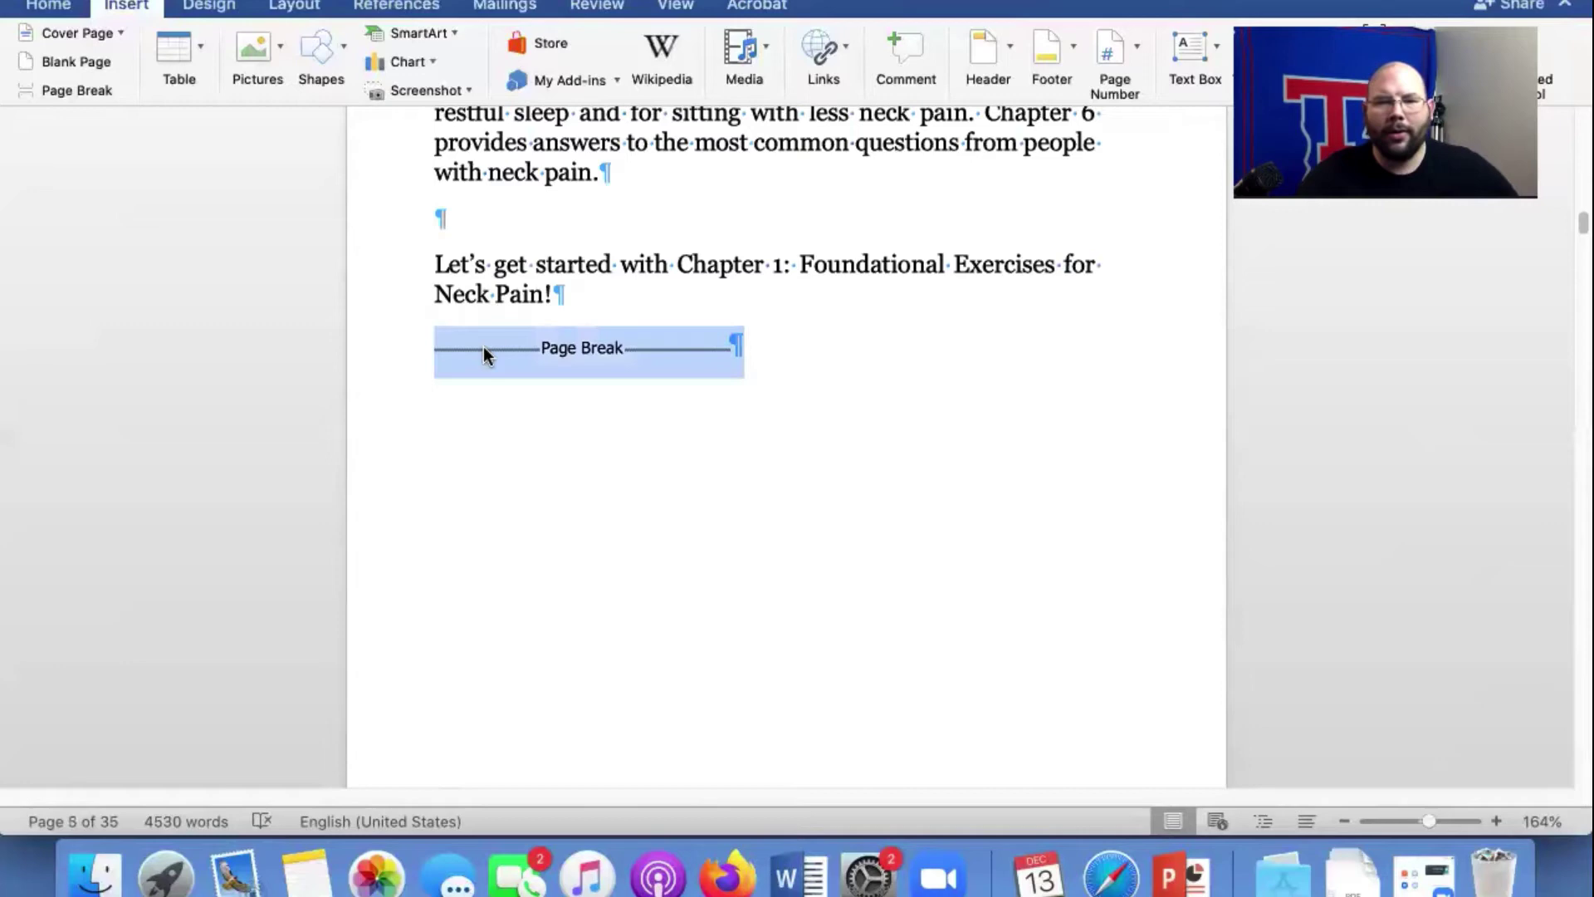
{"action": "key", "text": "BackSpace"}
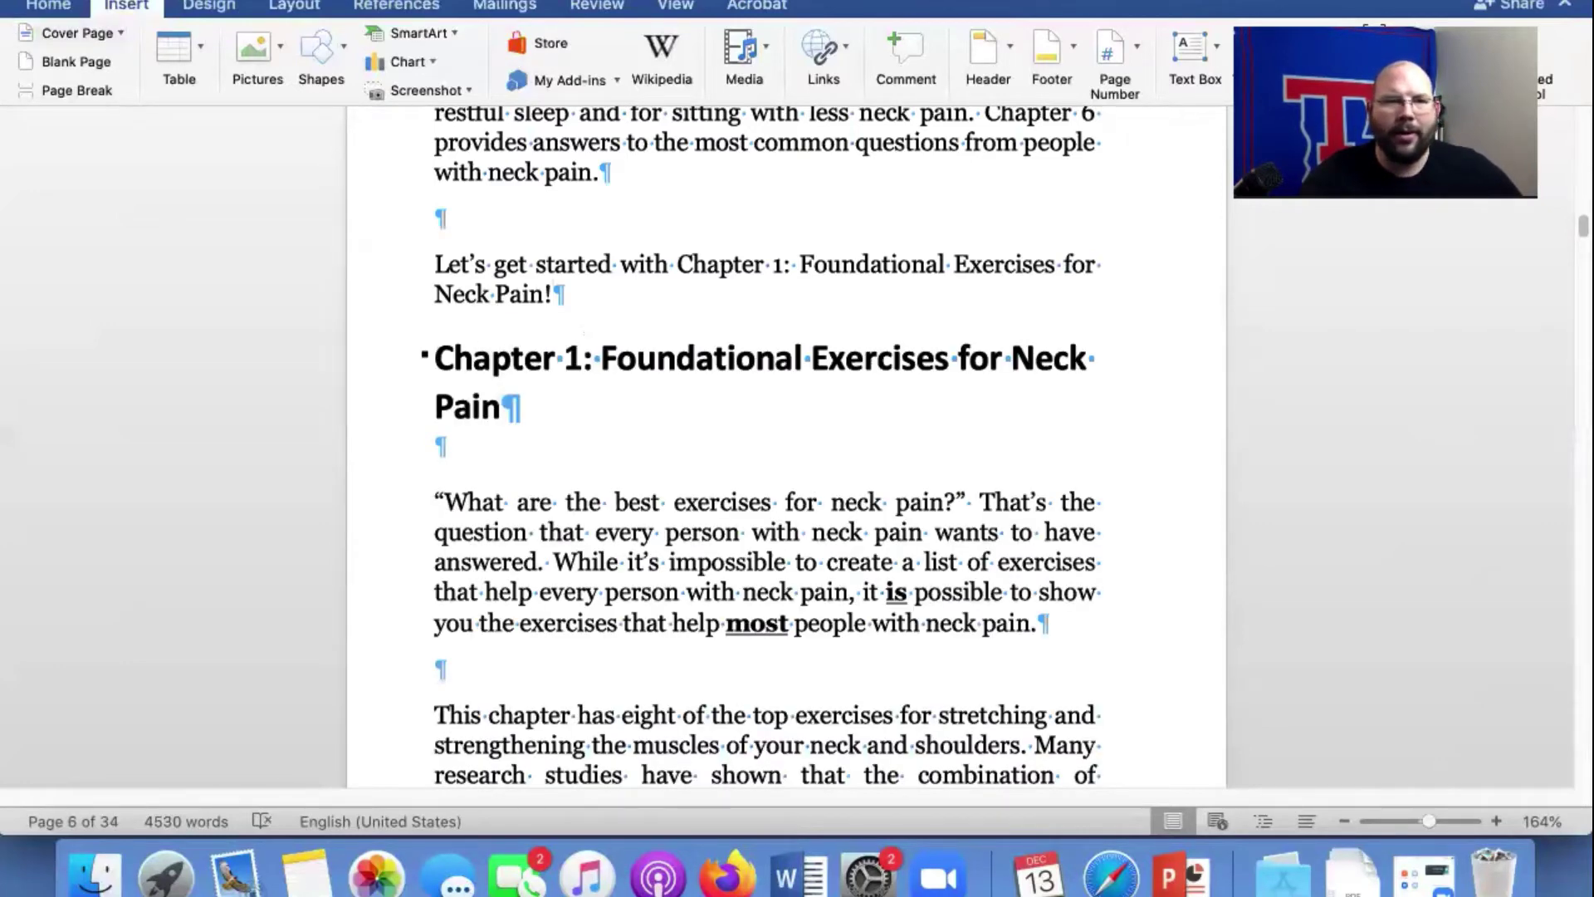
{"action": "left_click", "coordinate": [322, 1]}
{"action": "mouse_move", "coordinate": [348, 317]}
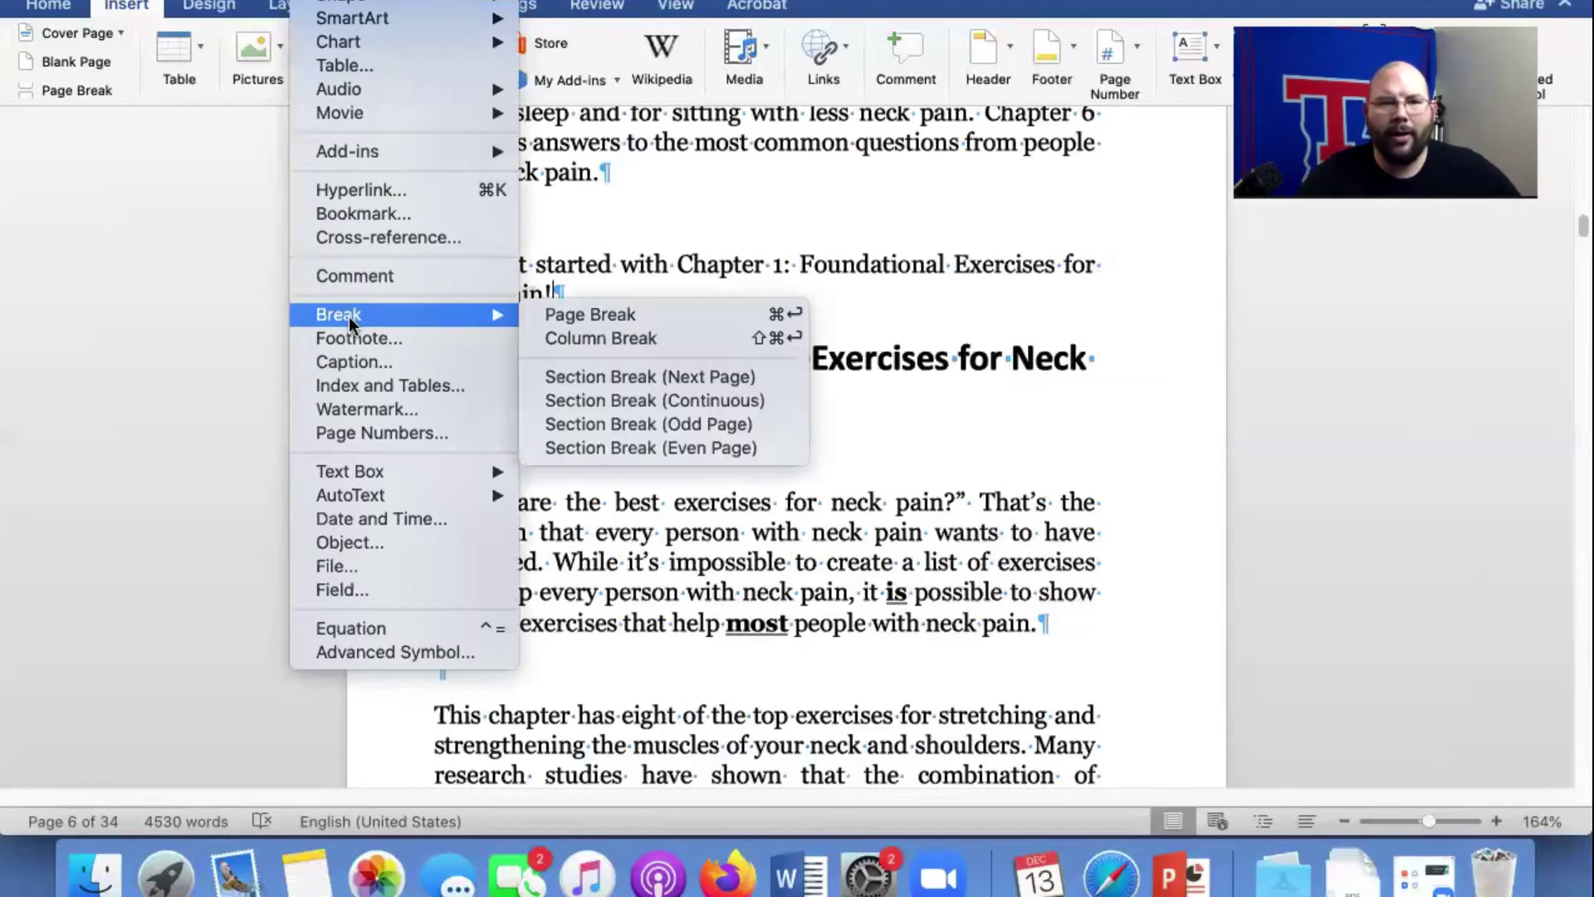
{"action": "left_click", "coordinate": [588, 376]}
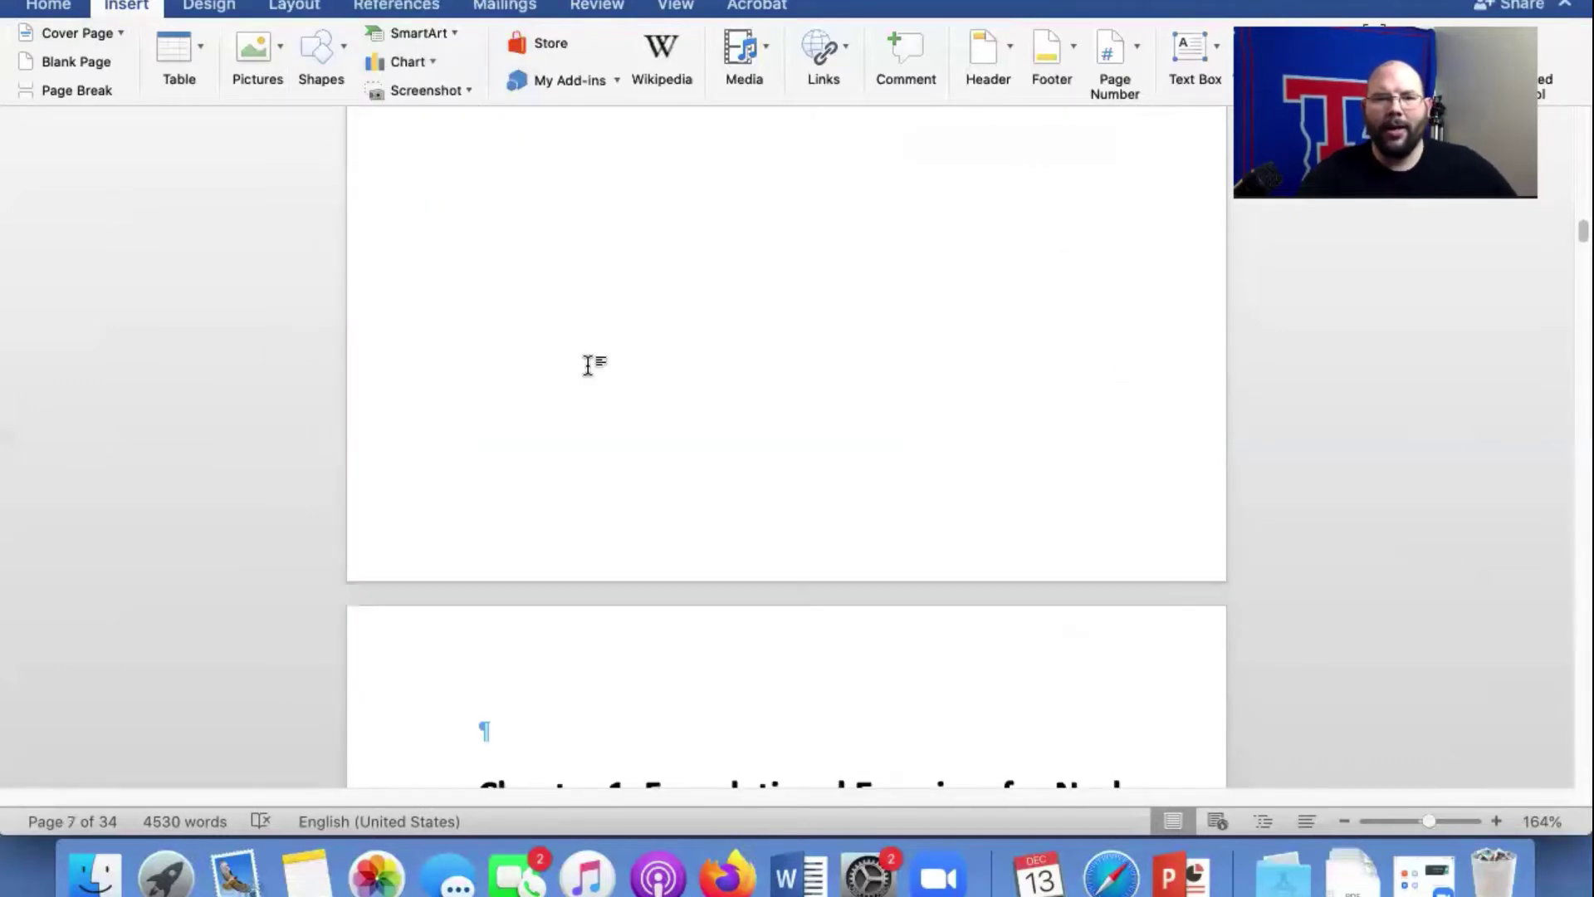
Scroll to check the Introduction and its What Hurts? chart end on page 5.
{"action": "scroll", "coordinate": [588, 366], "scroll_direction": "up", "scroll_amount": 15}
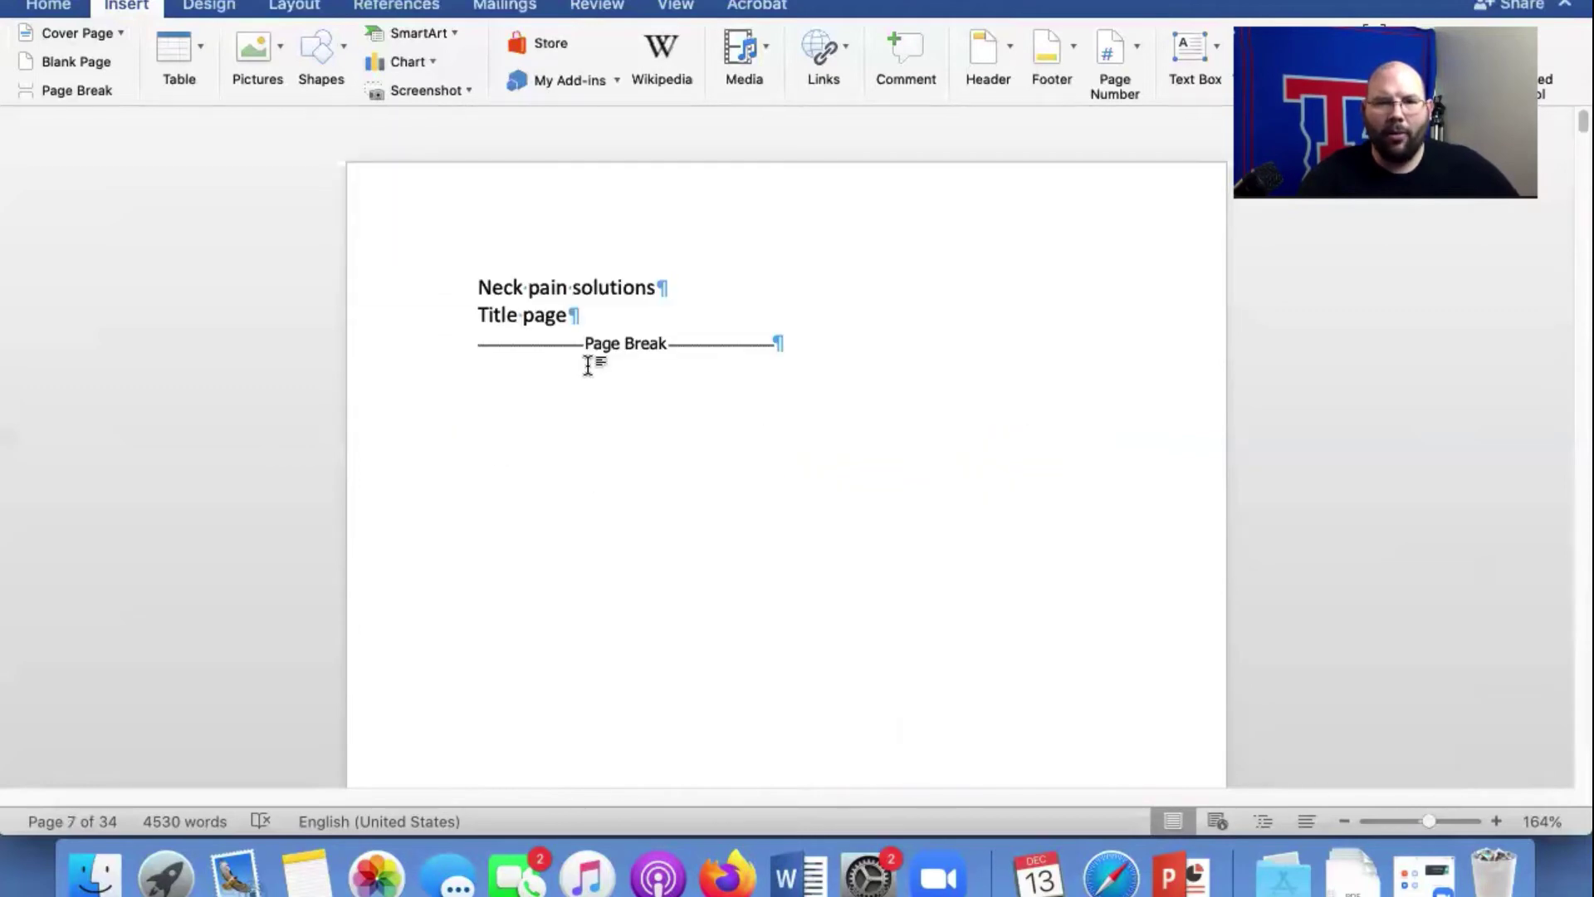
{"action": "scroll", "coordinate": [588, 366], "scroll_direction": "down", "scroll_amount": 15}
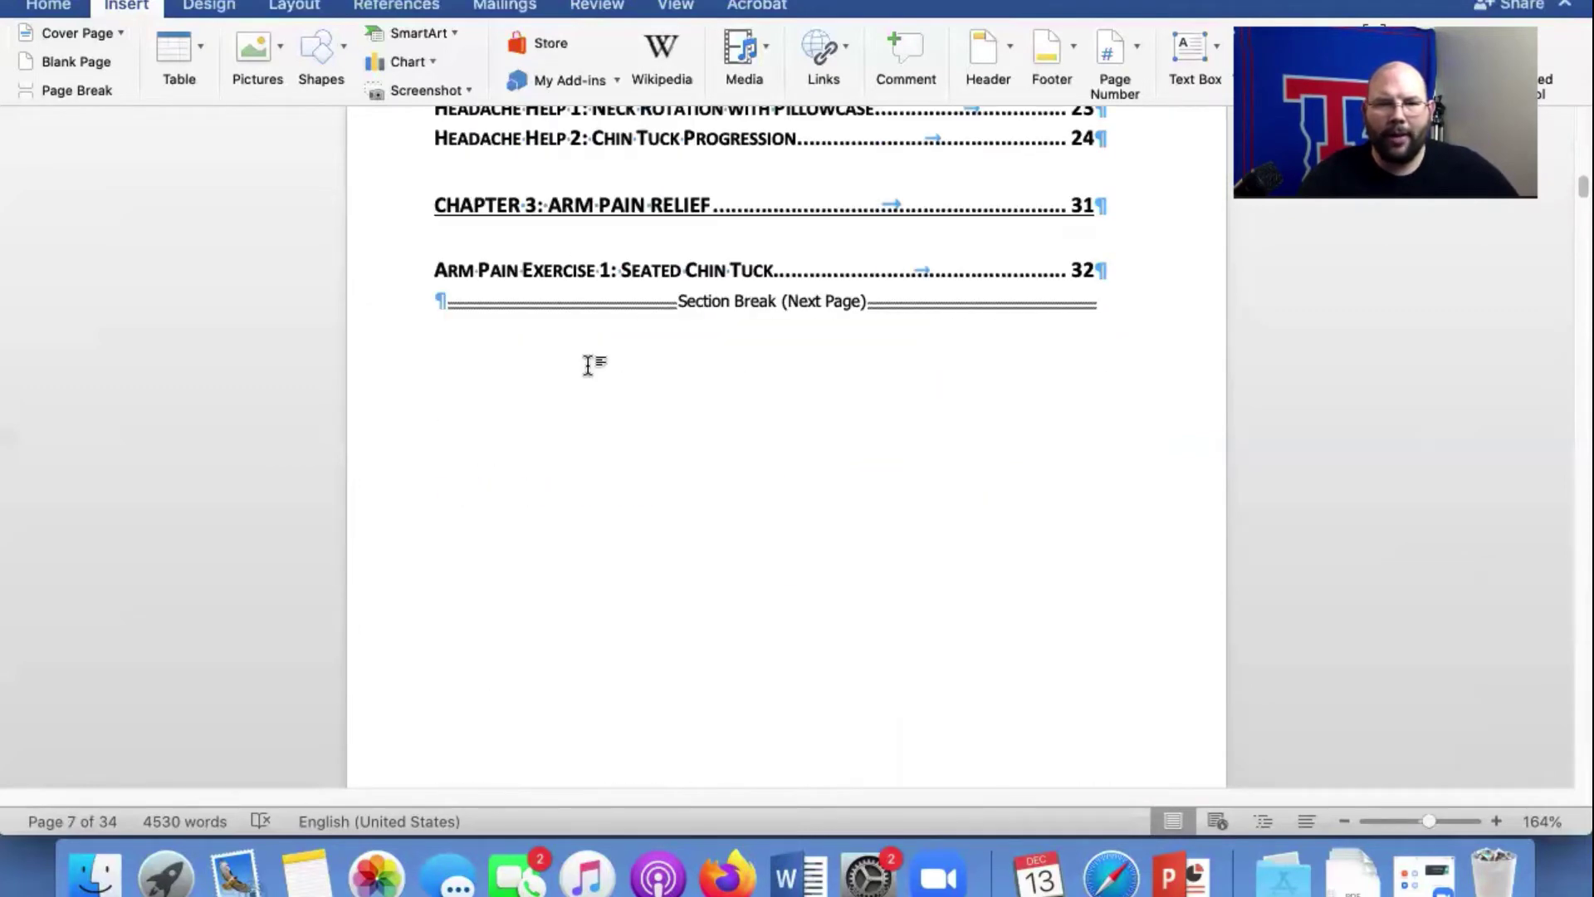
{"action": "scroll", "coordinate": [683, 296], "scroll_direction": "down", "scroll_amount": 10}
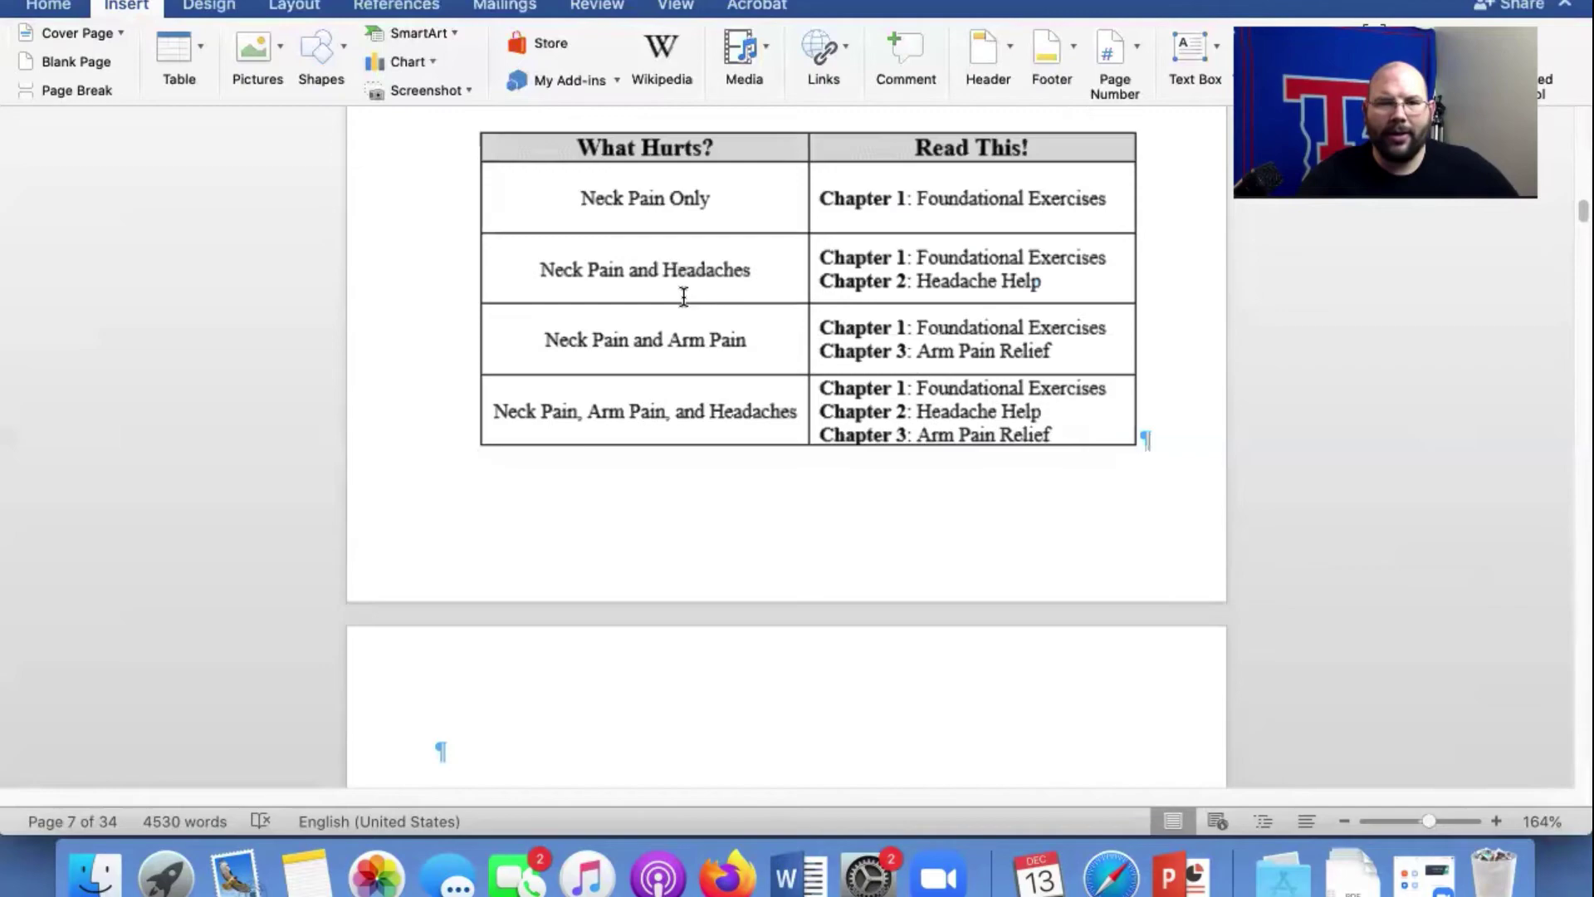
{"action": "scroll", "coordinate": [683, 297], "scroll_direction": "down", "scroll_amount": 5}
{"action": "scroll", "coordinate": [683, 296], "scroll_direction": "up", "scroll_amount": 12}
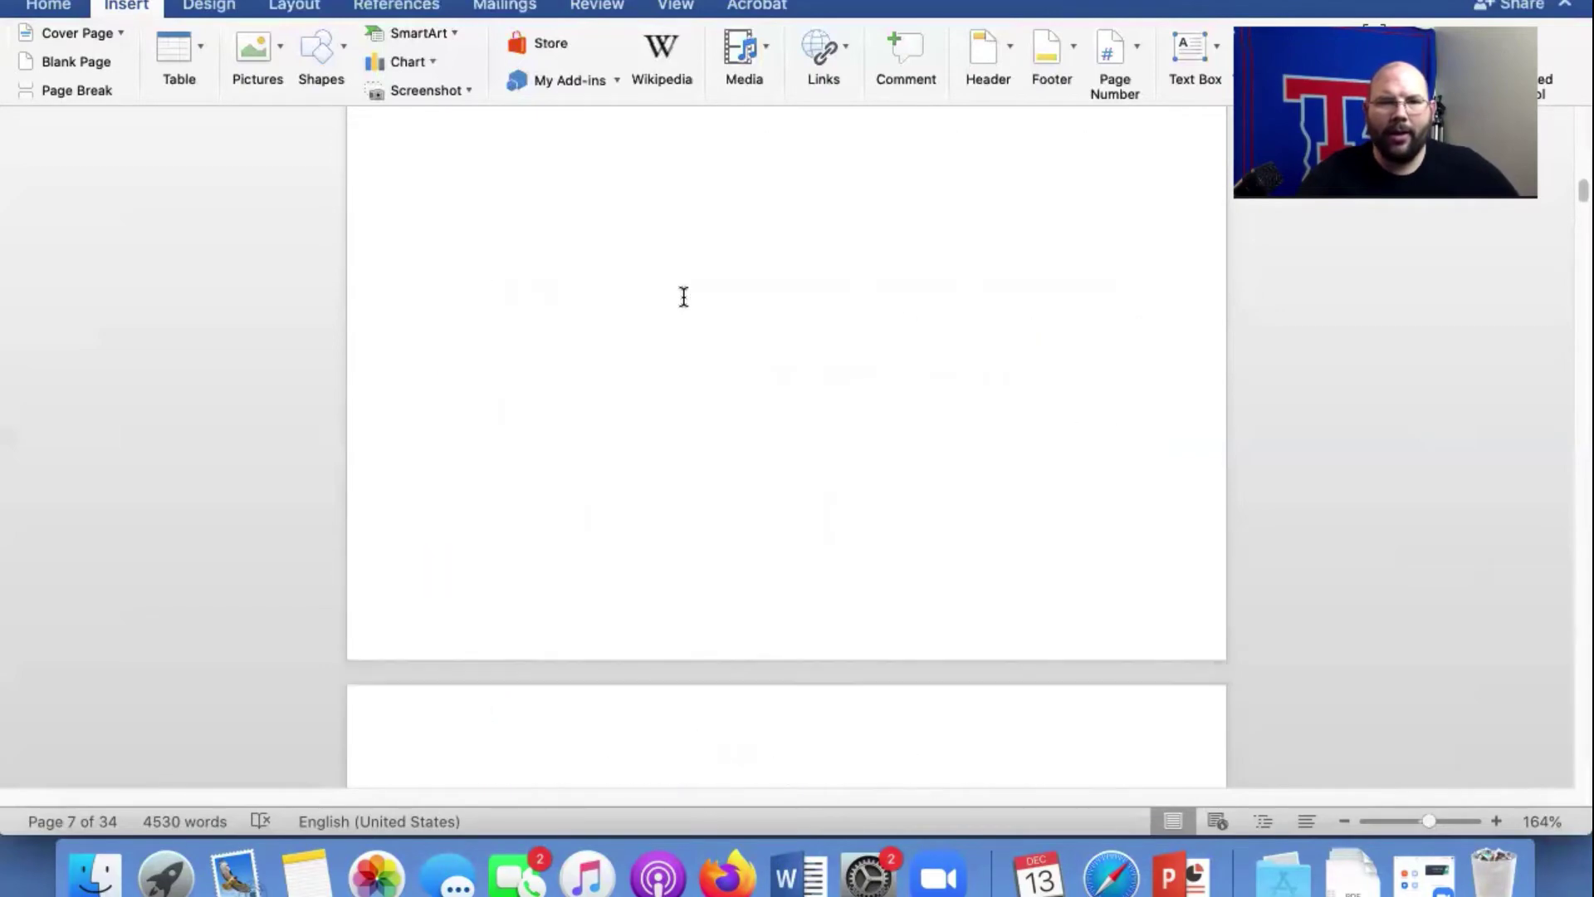
{"action": "scroll", "coordinate": [684, 297], "scroll_direction": "up", "scroll_amount": 5}
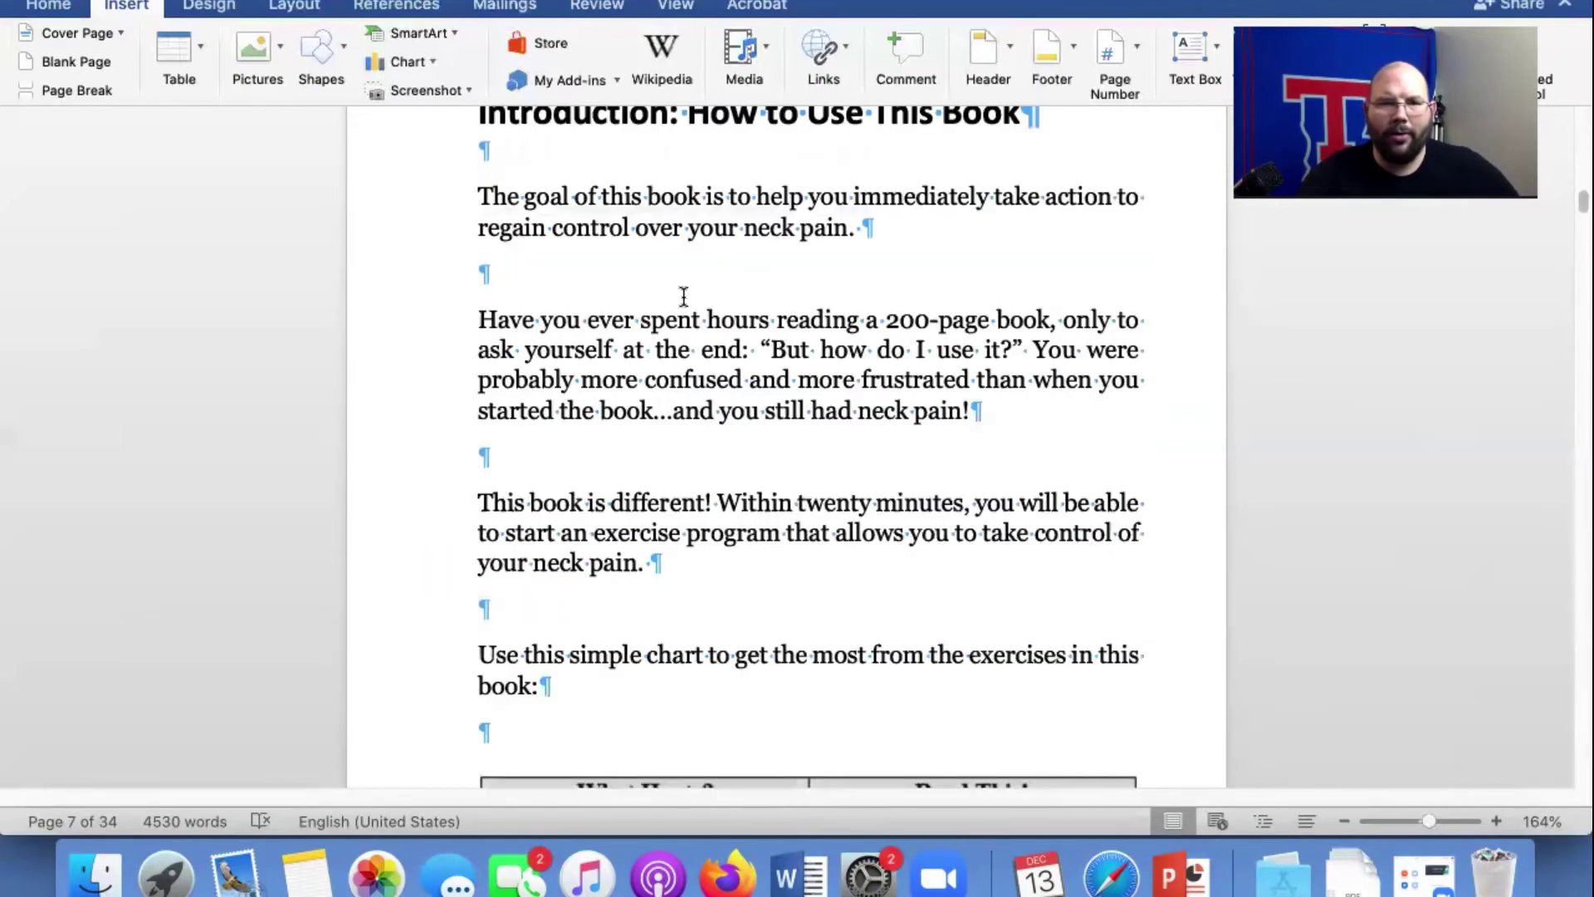
{"action": "scroll", "coordinate": [683, 296], "scroll_direction": "down", "scroll_amount": 6}
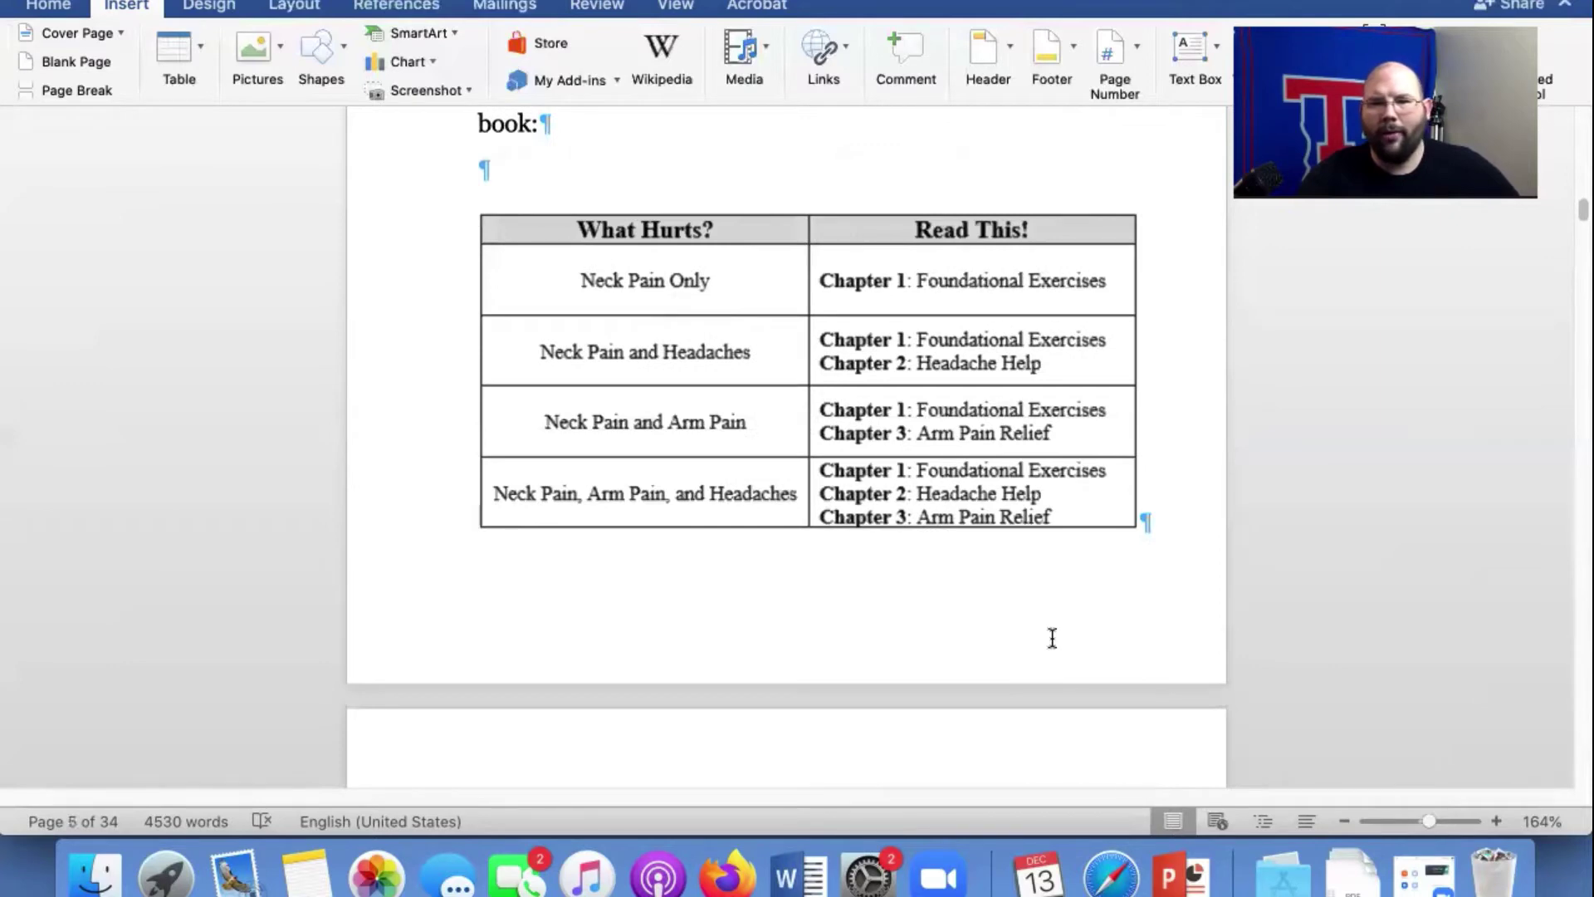
Format the Introduction footer's page numbers as lowercase Roman numerals (i, ii, iii) restarting at i.
{"action": "double_click", "coordinate": [1051, 638]}
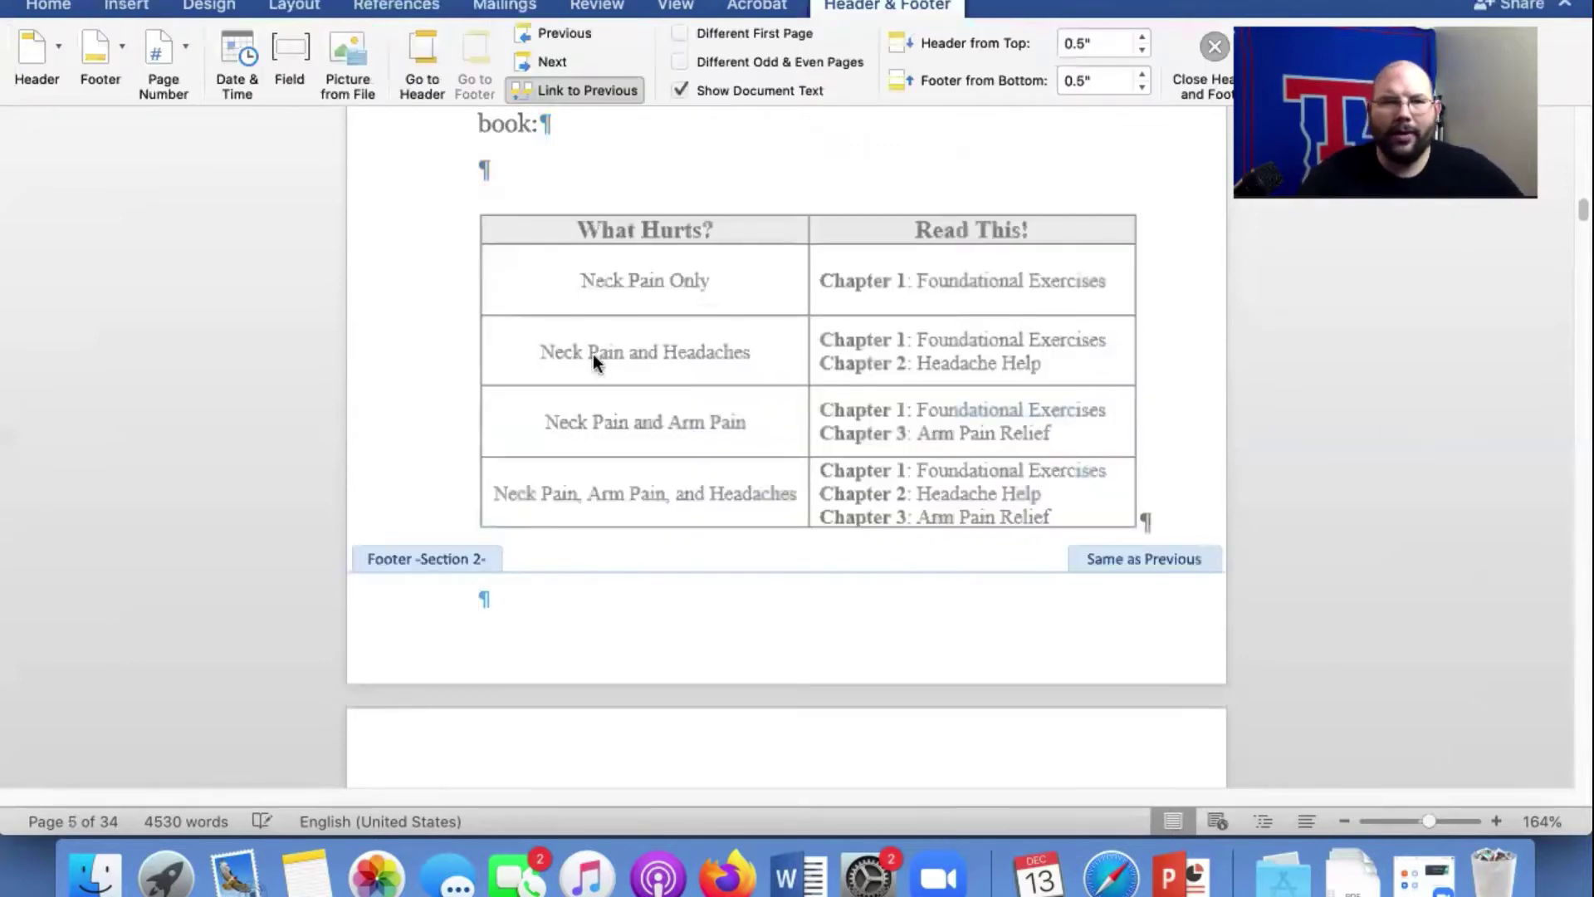
{"action": "left_click", "coordinate": [177, 48]}
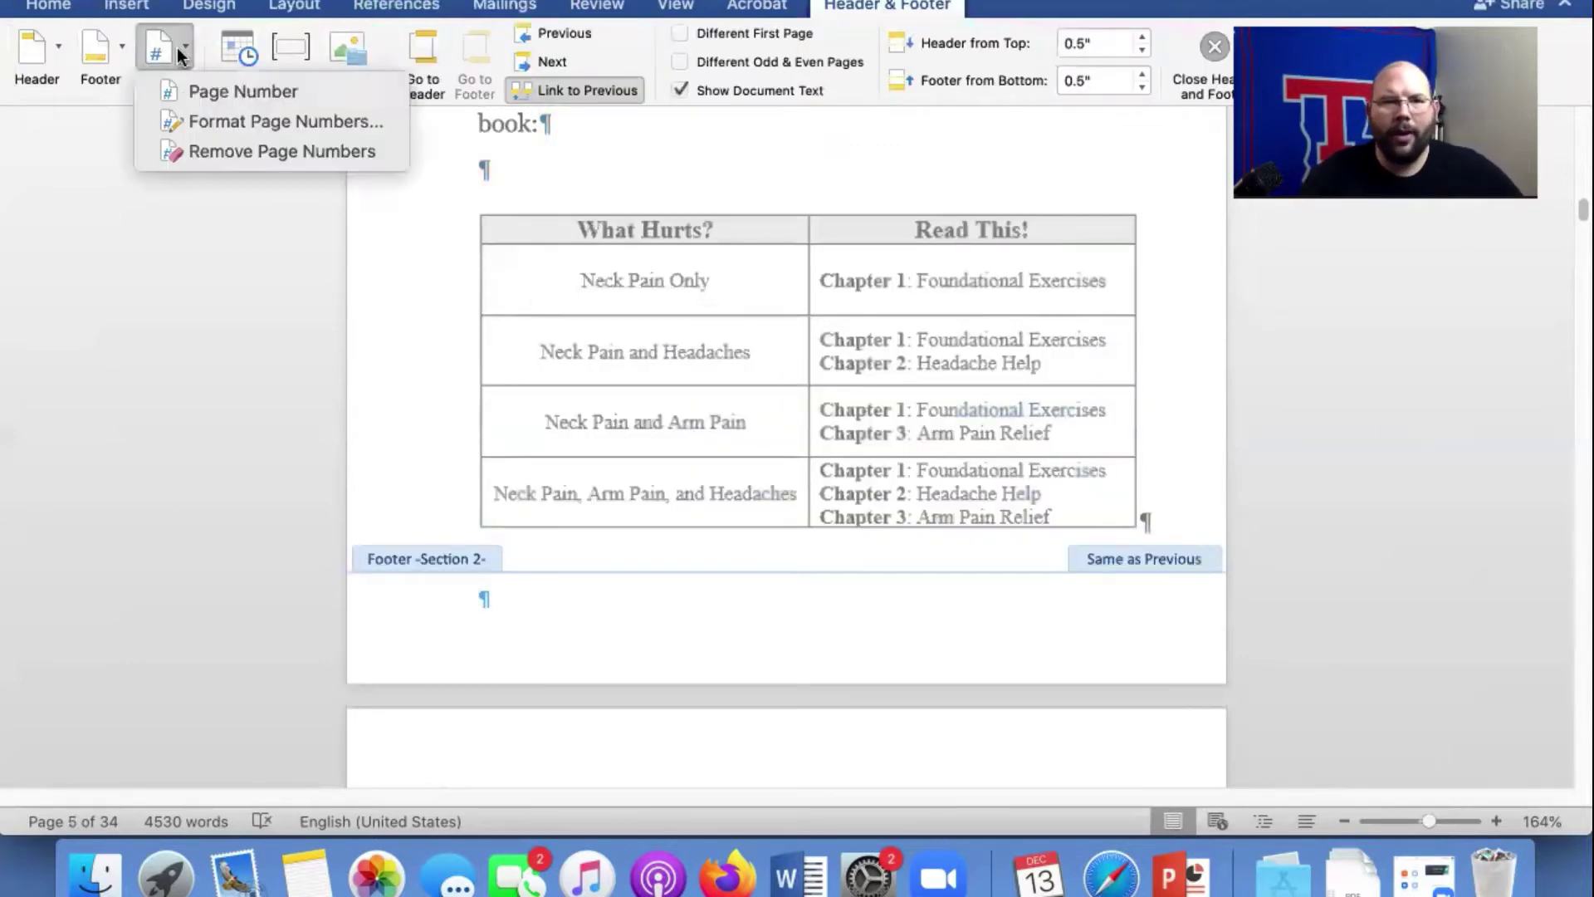
{"action": "left_click", "coordinate": [219, 123]}
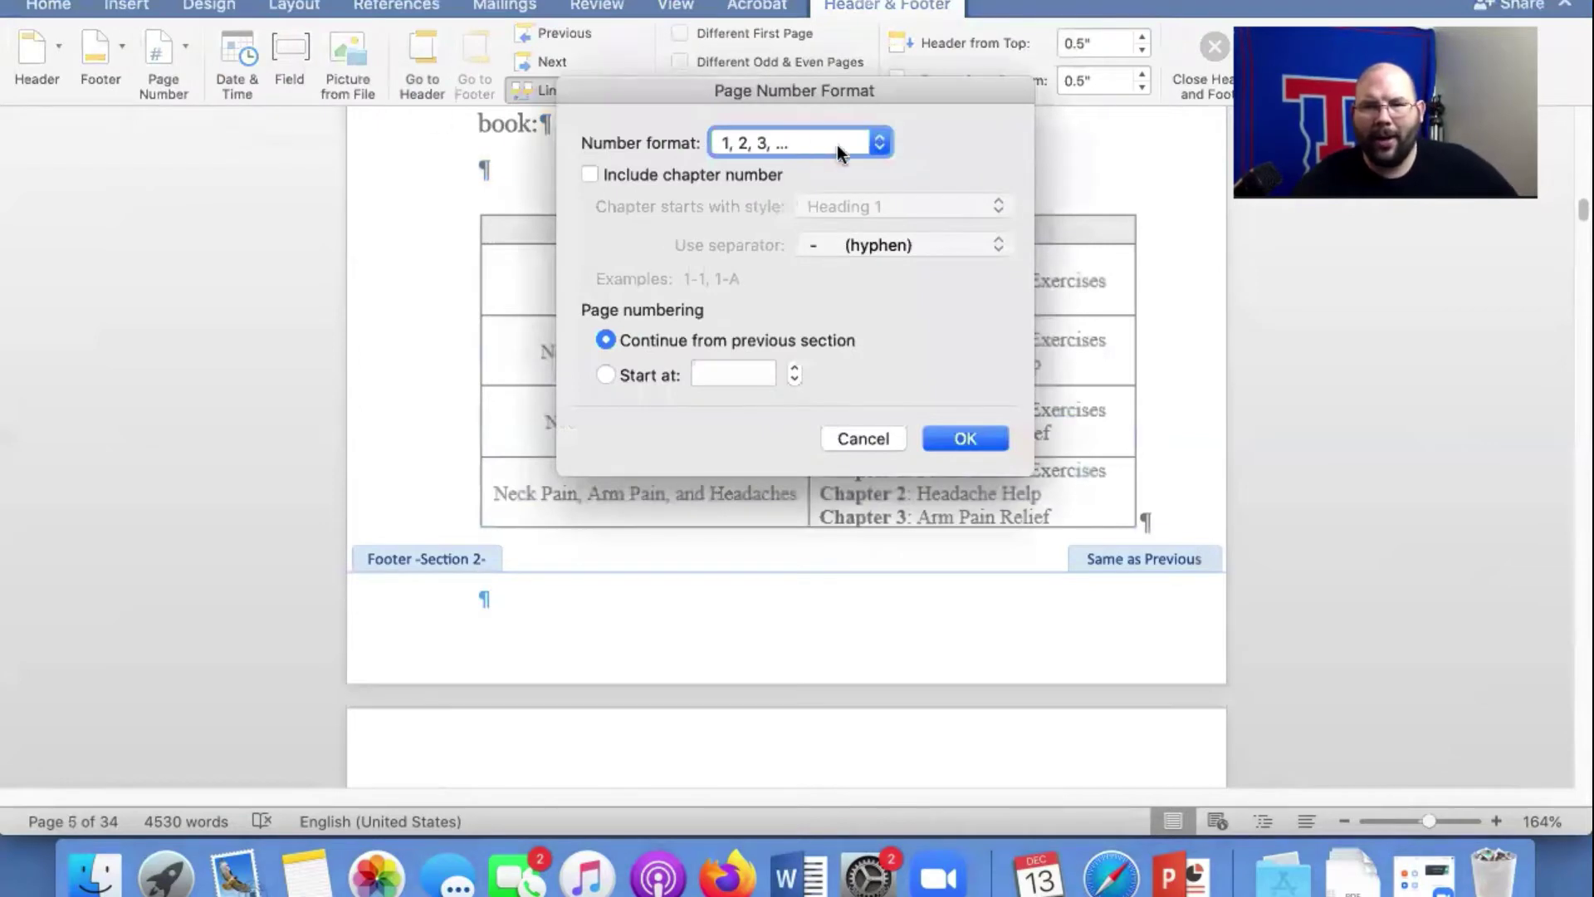
{"action": "left_click", "coordinate": [879, 144]}
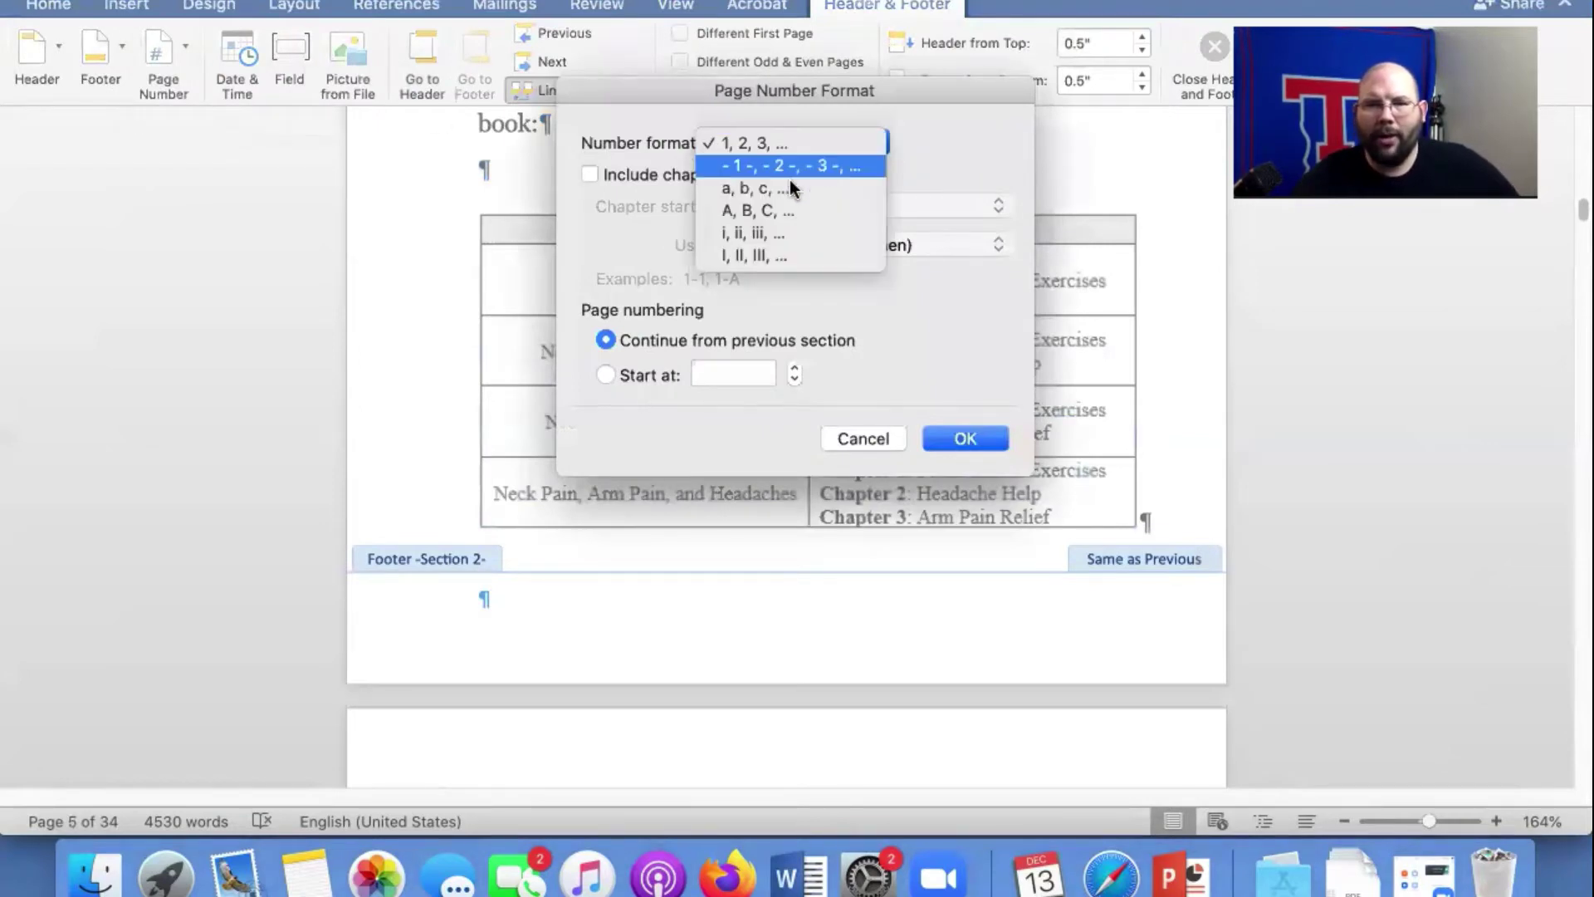
{"action": "left_click", "coordinate": [765, 232]}
{"action": "left_click", "coordinate": [605, 374]}
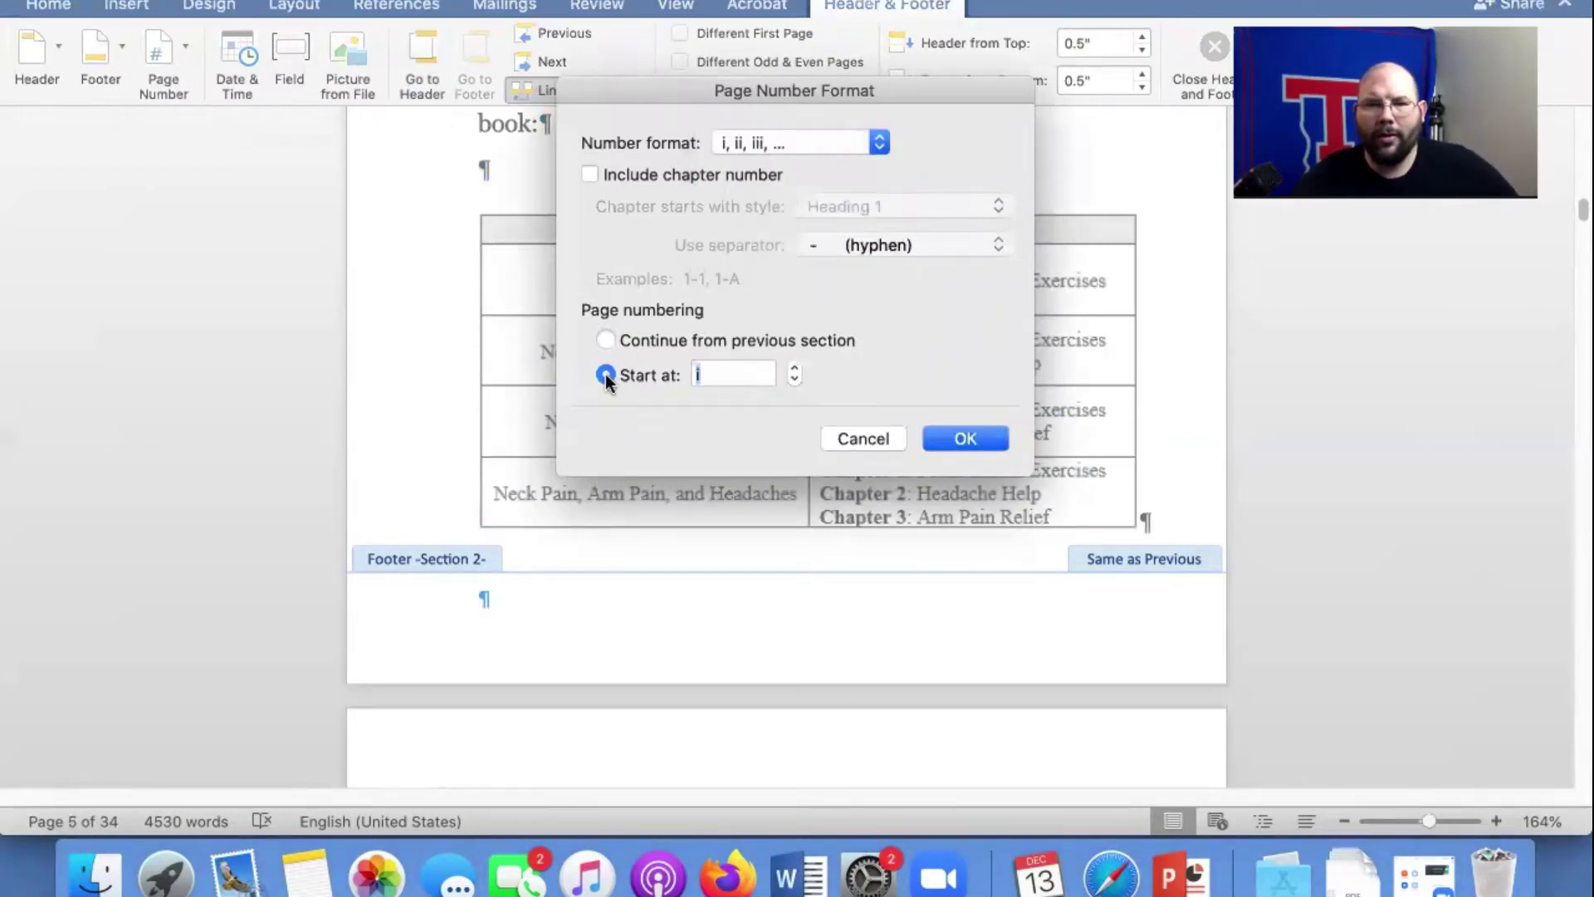
{"action": "left_click", "coordinate": [954, 438]}
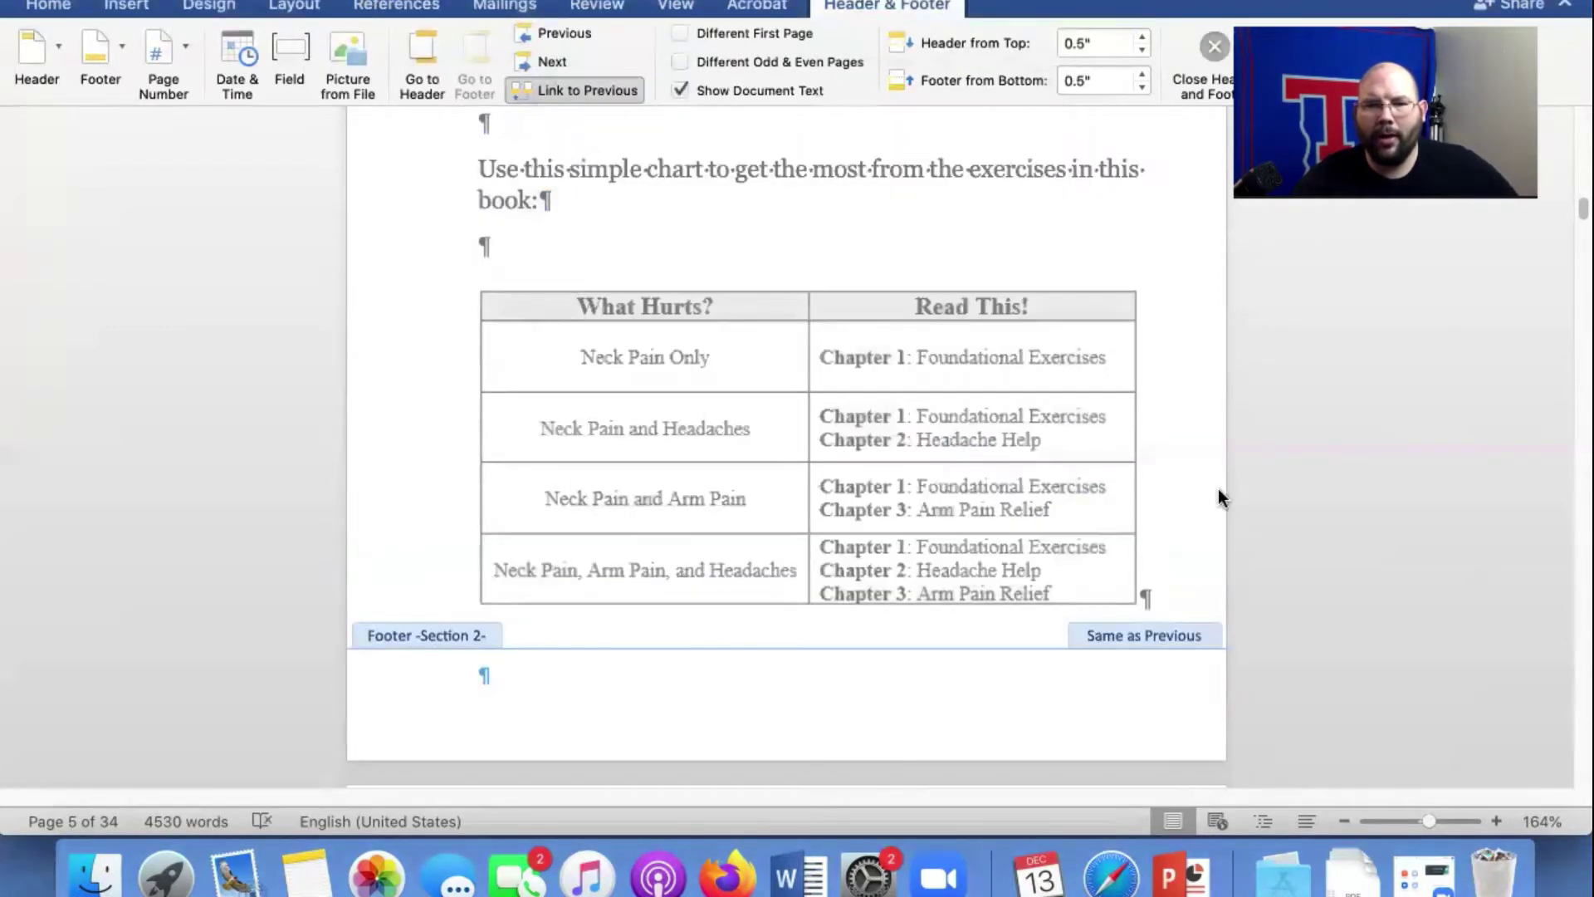
{"action": "double_click", "coordinate": [1216, 498]}
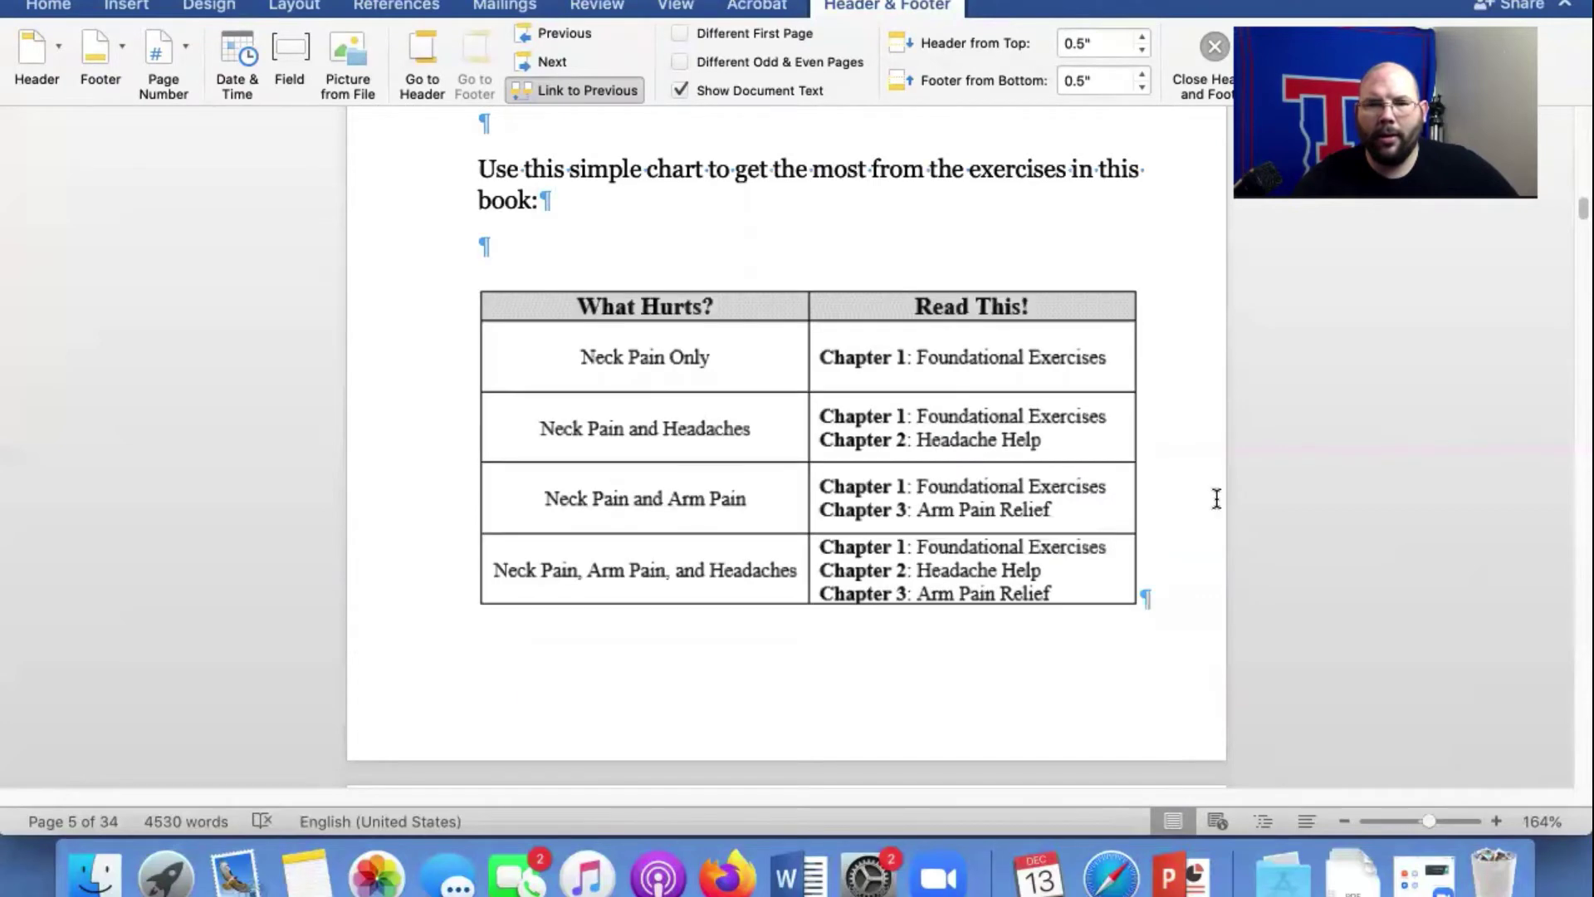
Reopen the Introduction footer's page number format settings, then cancel without inserting numbers.
{"action": "scroll", "coordinate": [1216, 498], "scroll_direction": "down", "scroll_amount": 15}
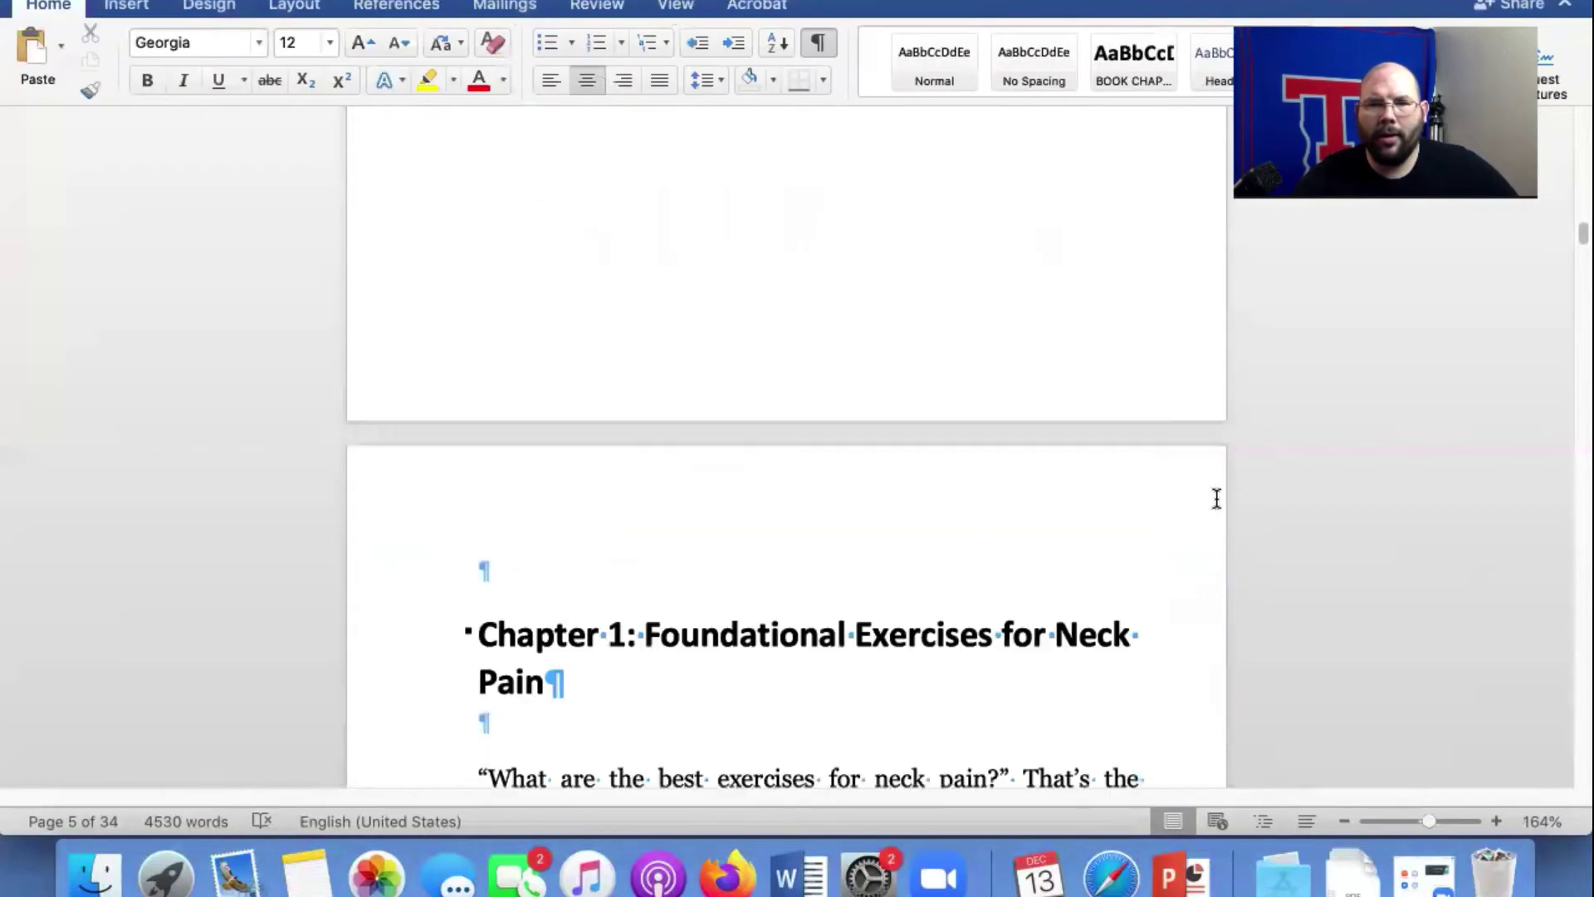
{"action": "scroll", "coordinate": [1216, 498], "scroll_direction": "up", "scroll_amount": 20}
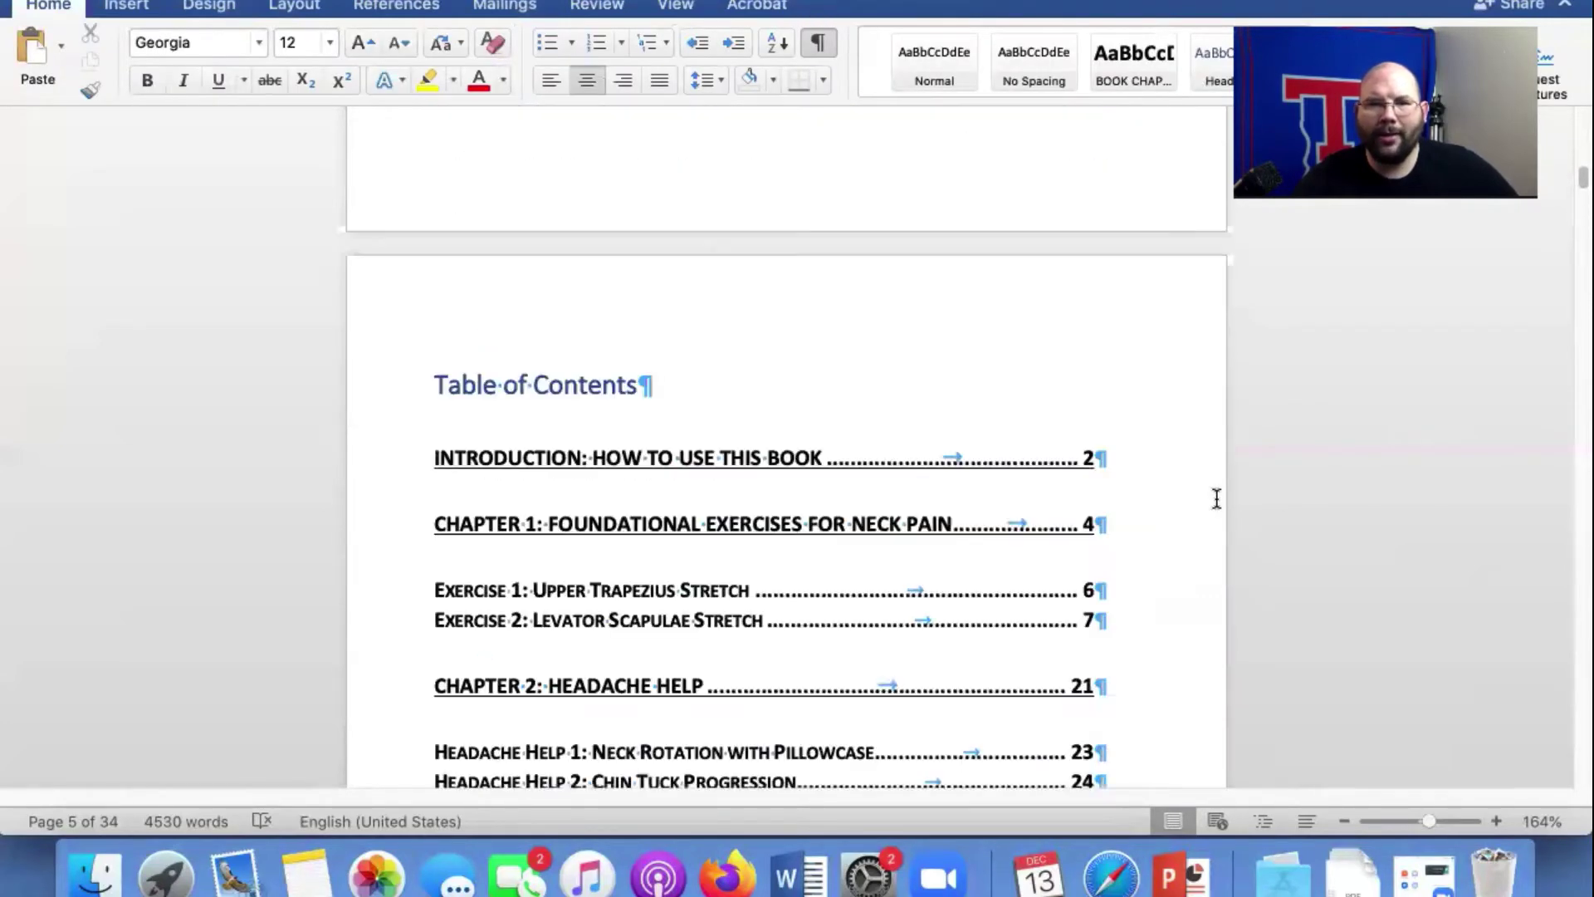
{"action": "scroll", "coordinate": [1216, 498], "scroll_direction": "down", "scroll_amount": 10}
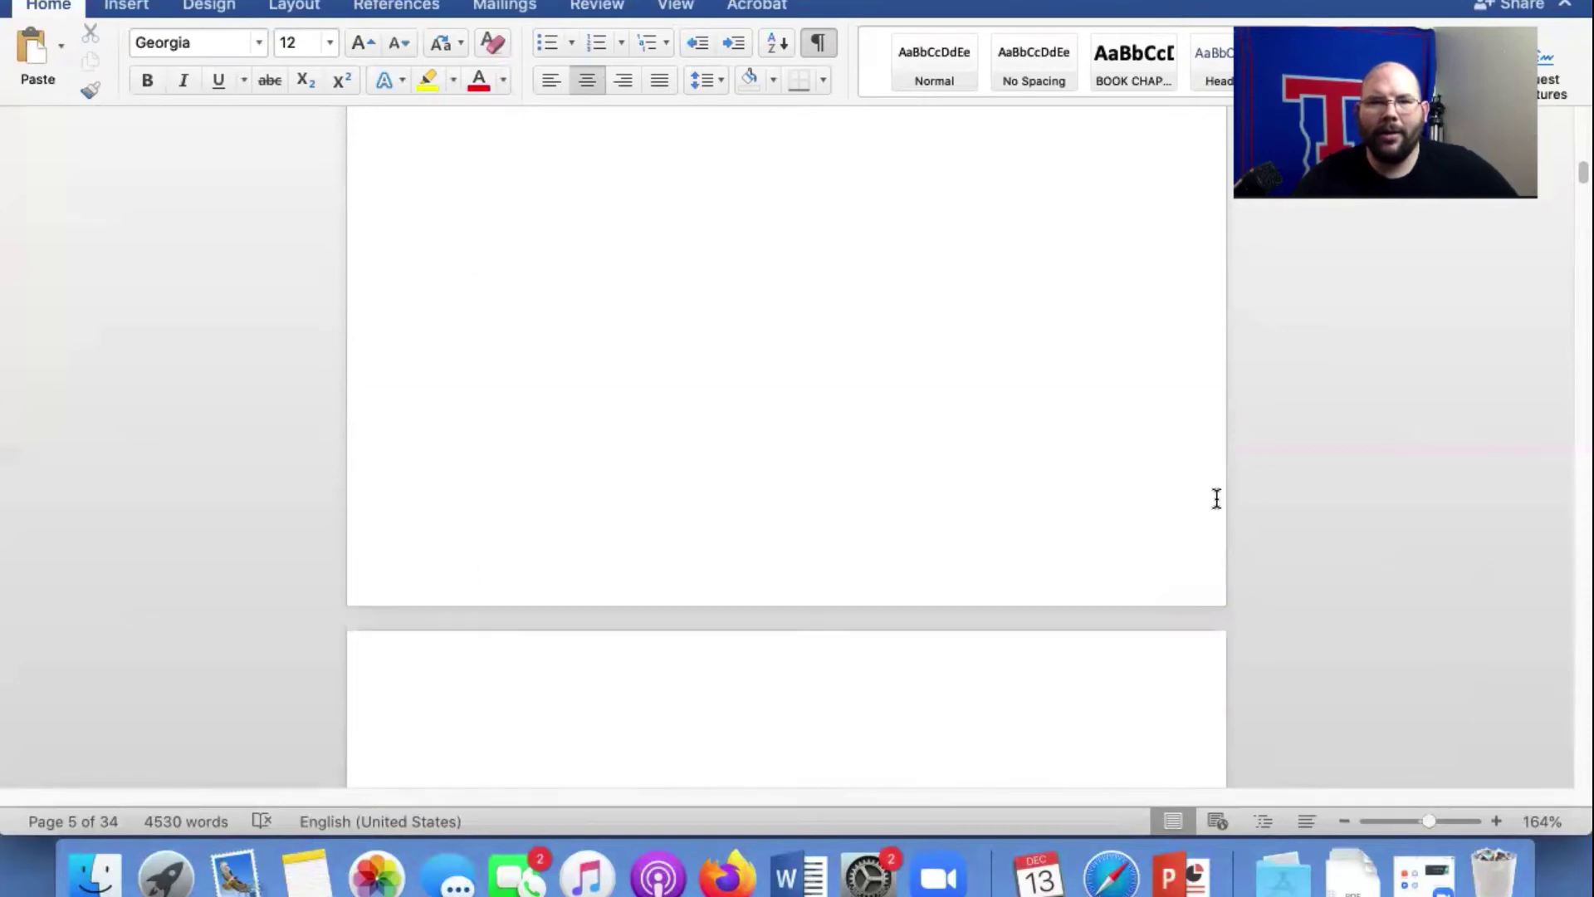
{"action": "scroll", "coordinate": [1216, 498], "scroll_direction": "down", "scroll_amount": 15}
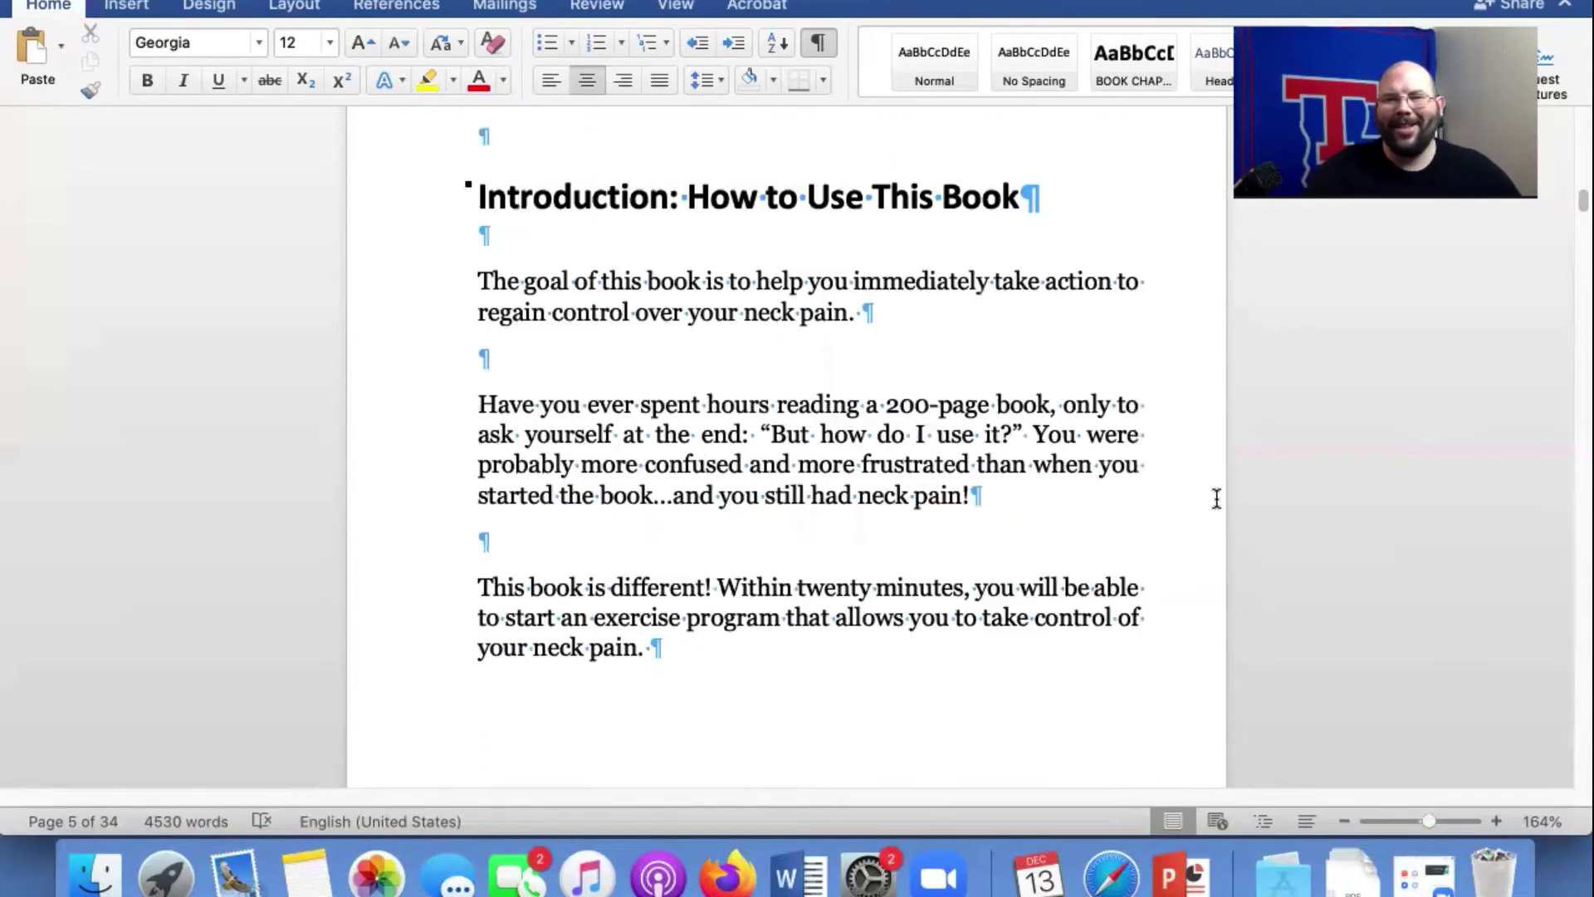
{"action": "scroll", "coordinate": [1216, 498], "scroll_direction": "down", "scroll_amount": 5}
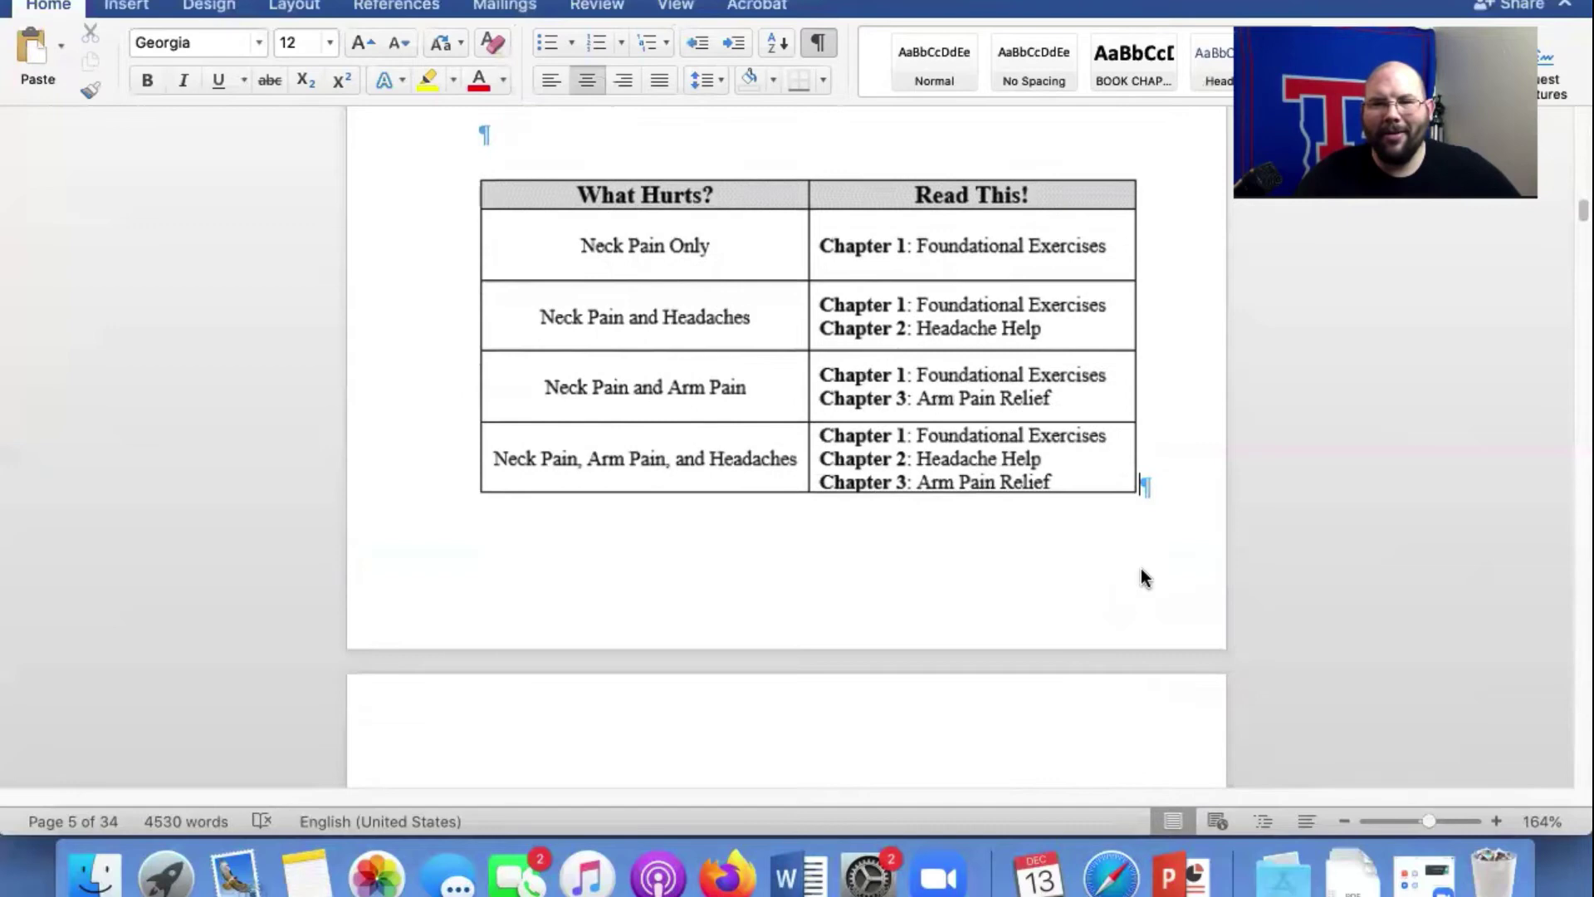
{"action": "double_click", "coordinate": [1140, 572]}
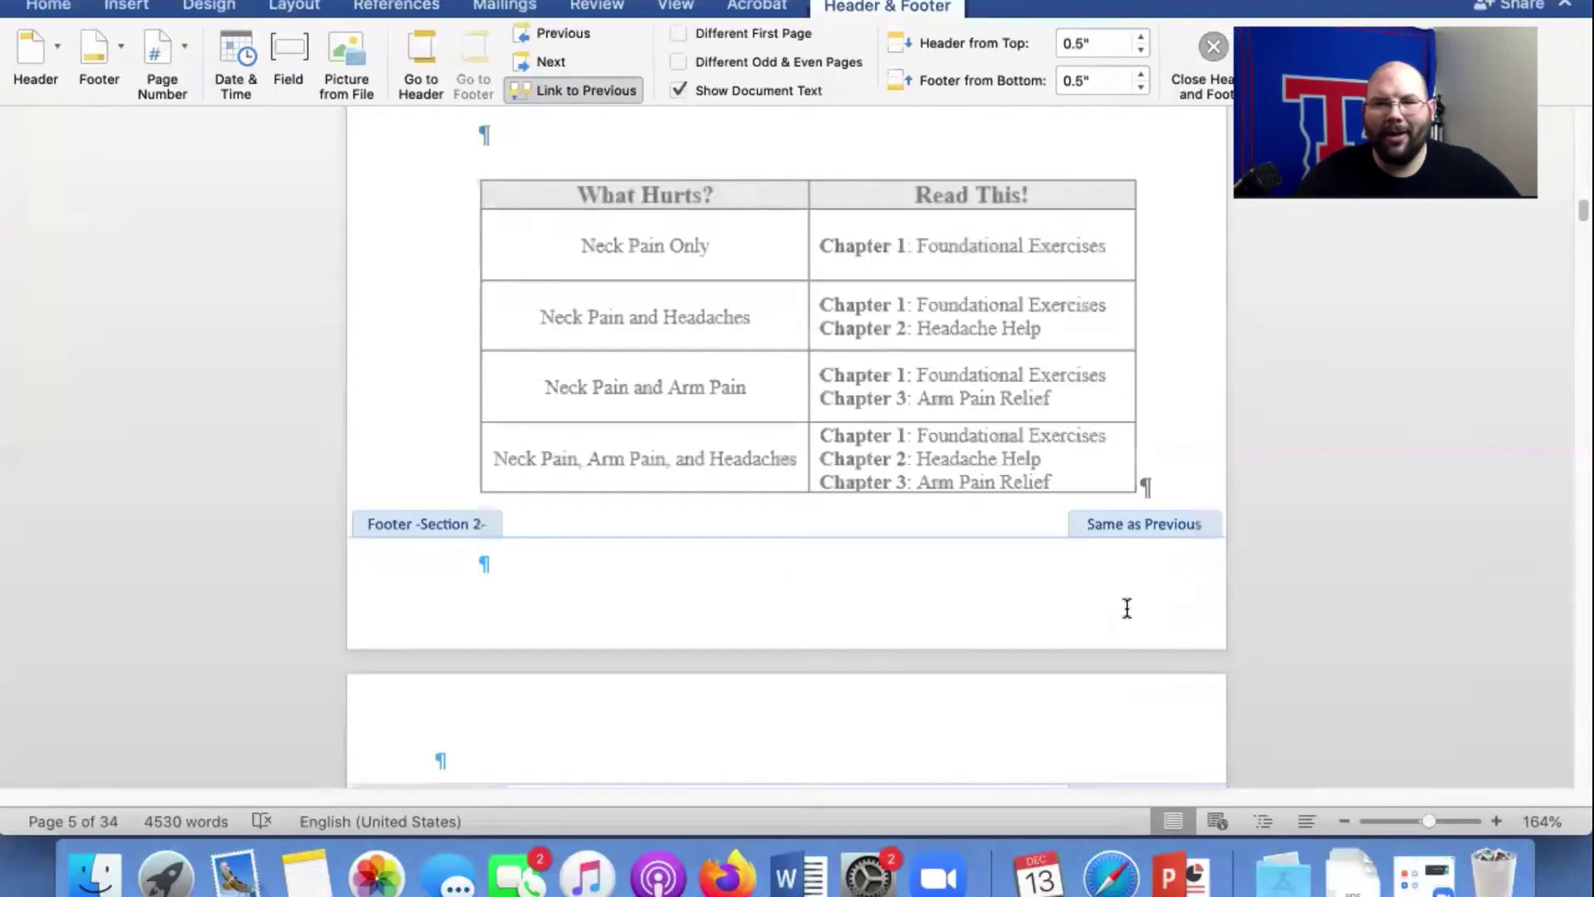
{"action": "left_click", "coordinate": [175, 49]}
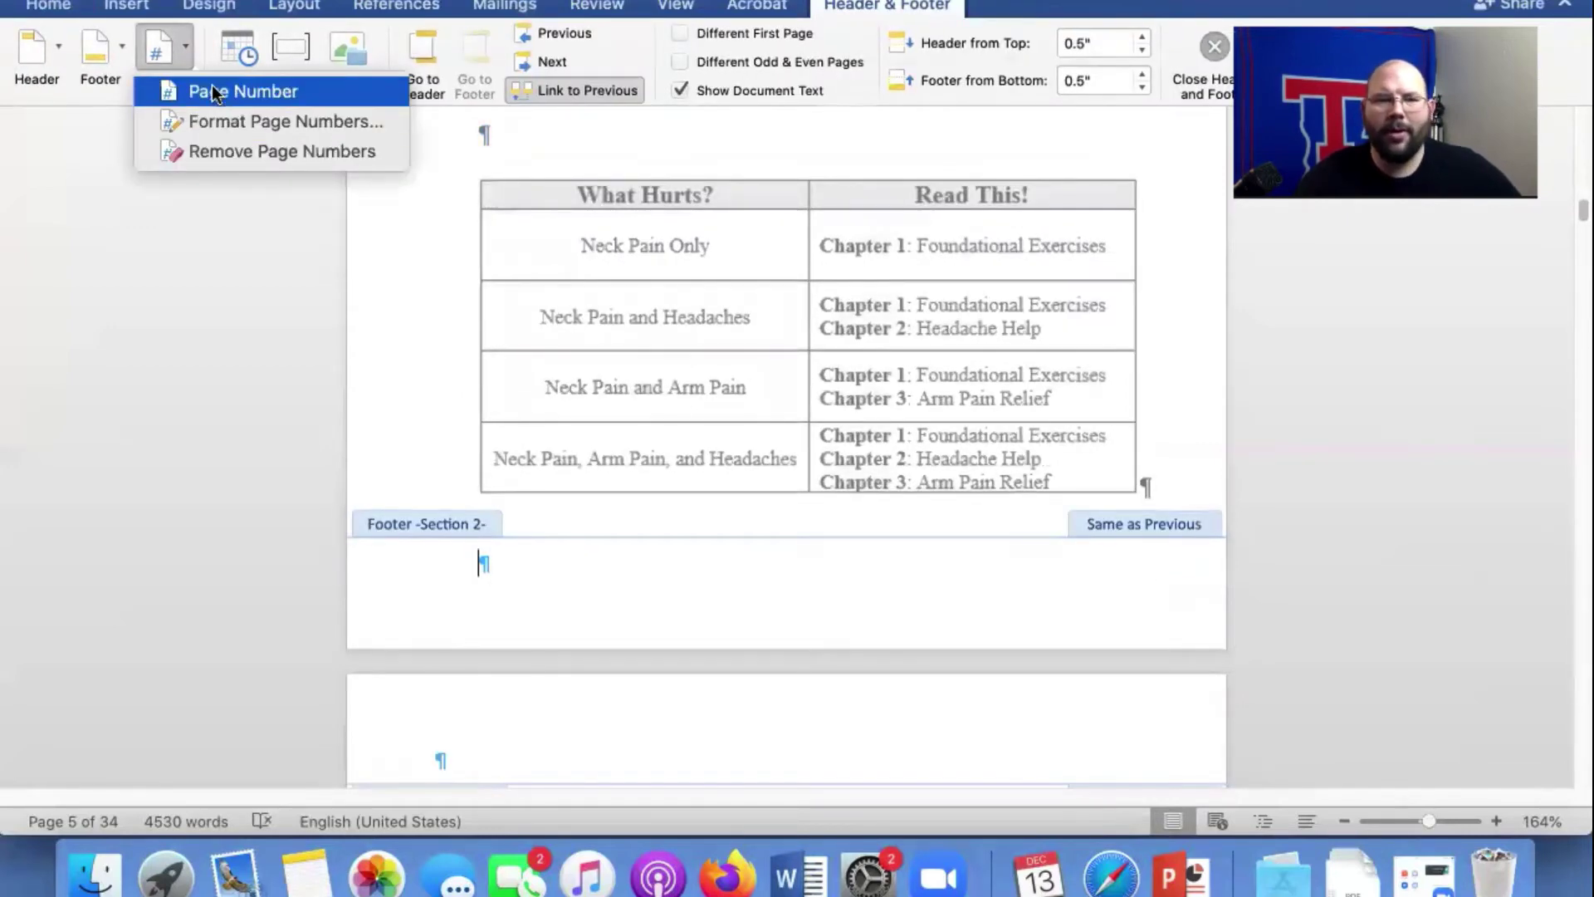
{"action": "left_click", "coordinate": [215, 90]}
{"action": "left_click", "coordinate": [687, 346]}
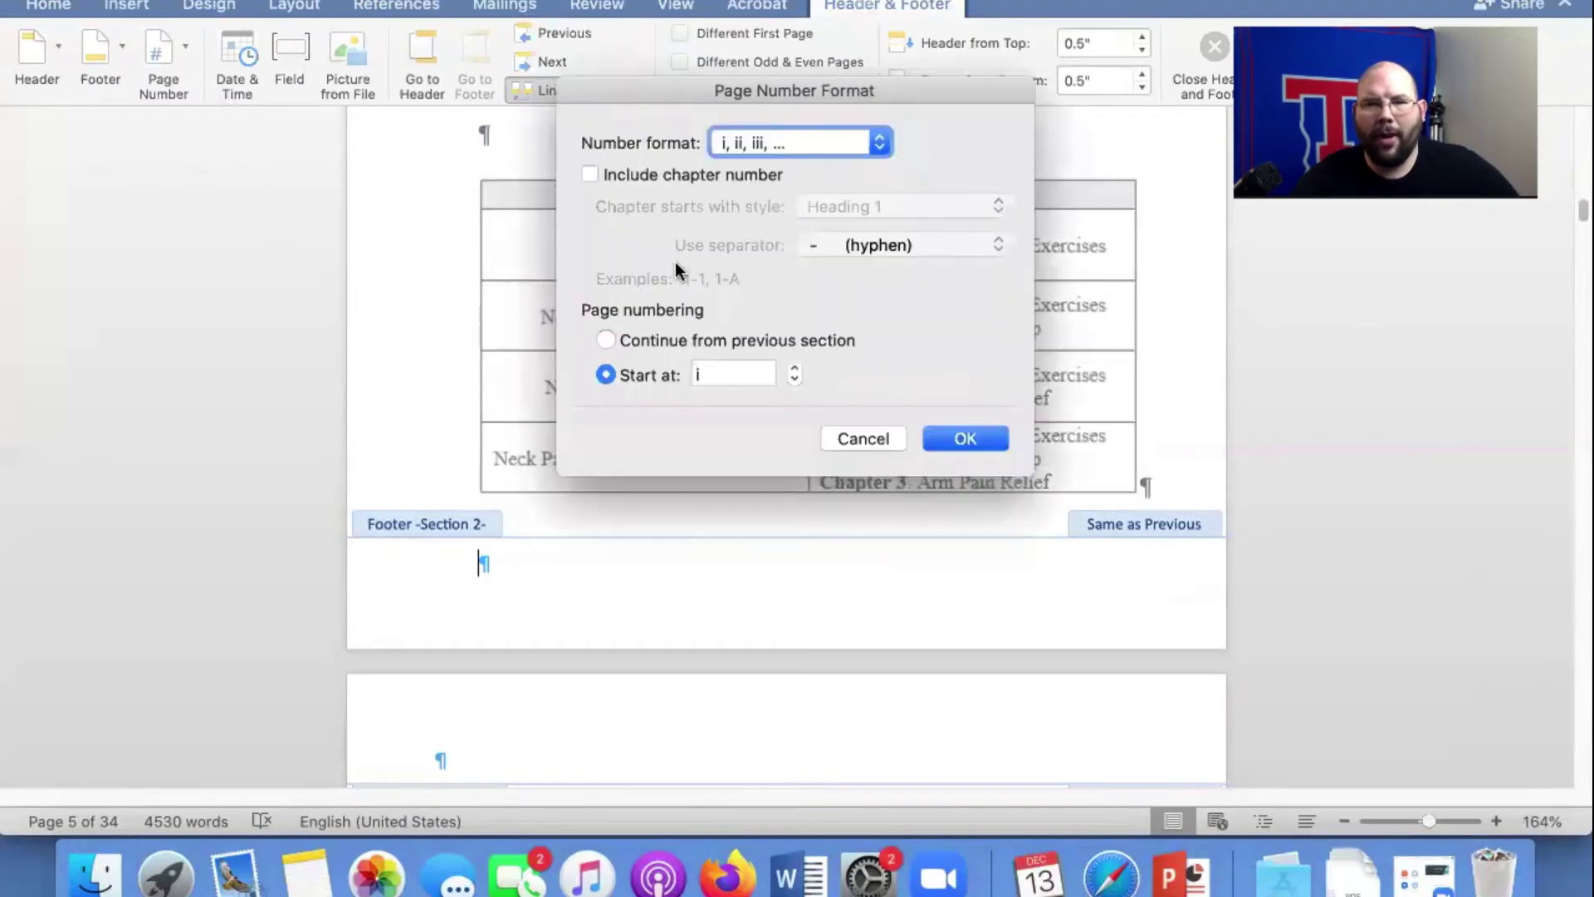
{"action": "left_click", "coordinate": [701, 374]}
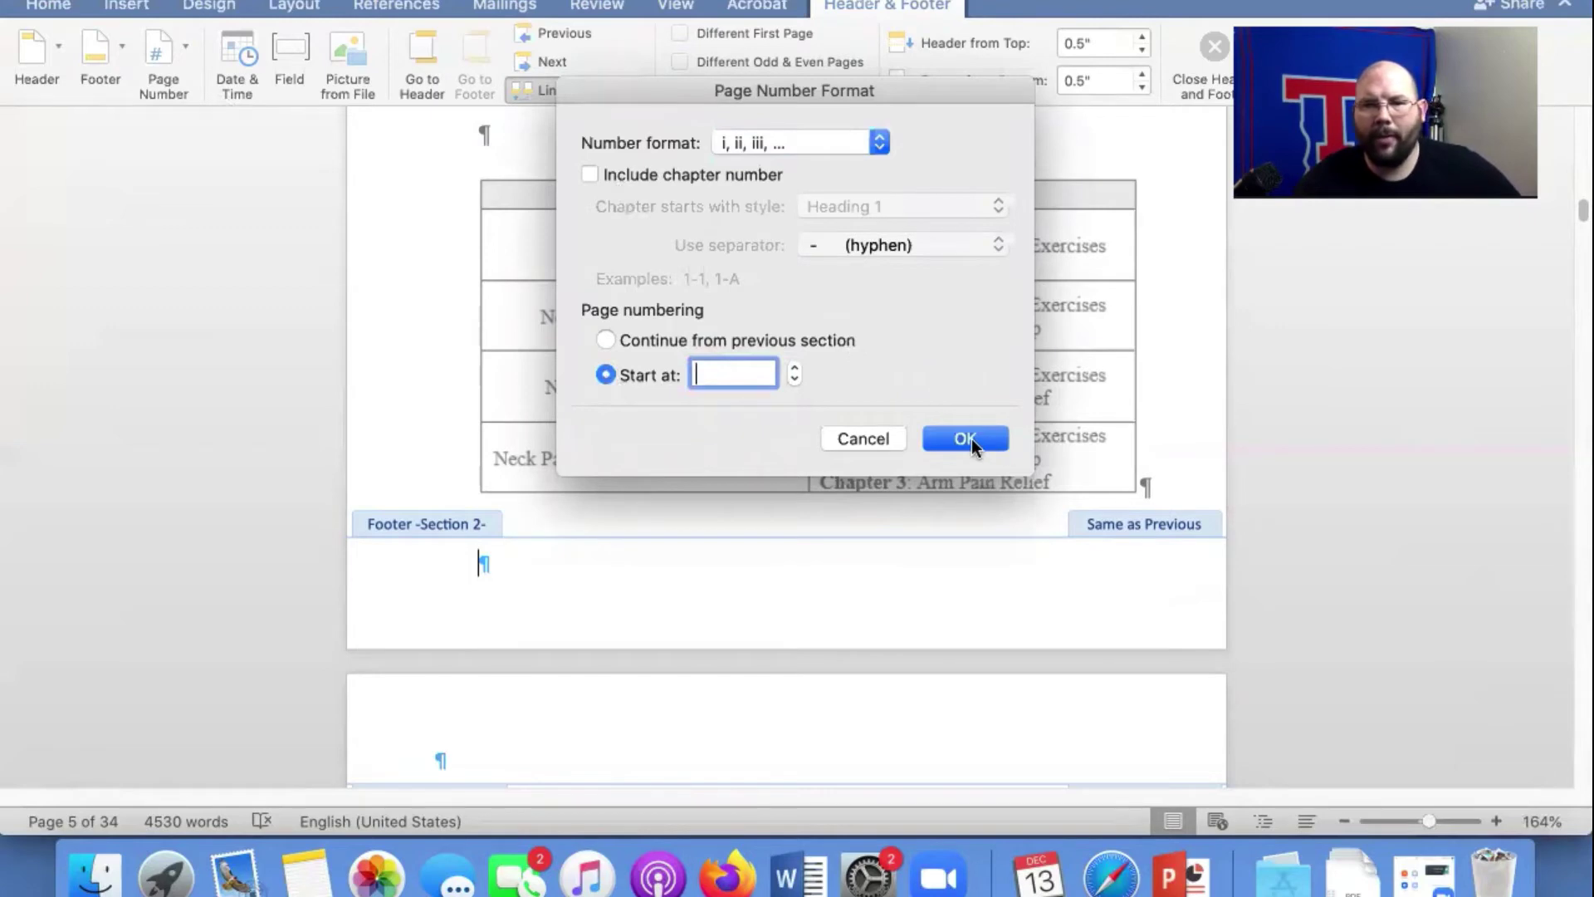
{"action": "left_click", "coordinate": [862, 430]}
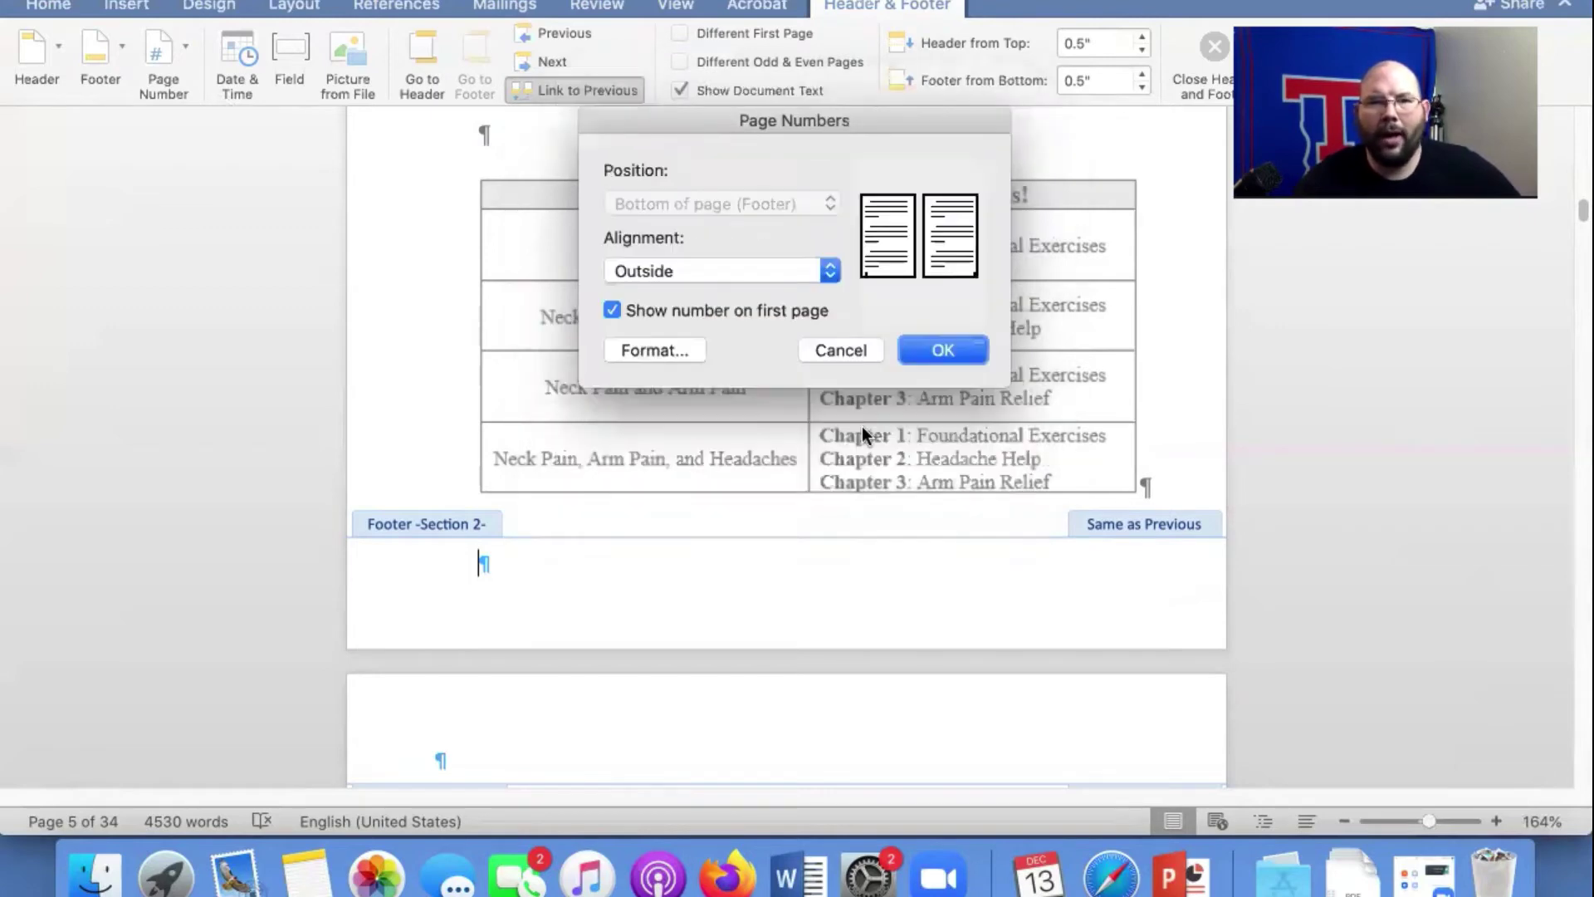
{"action": "left_click", "coordinate": [844, 353]}
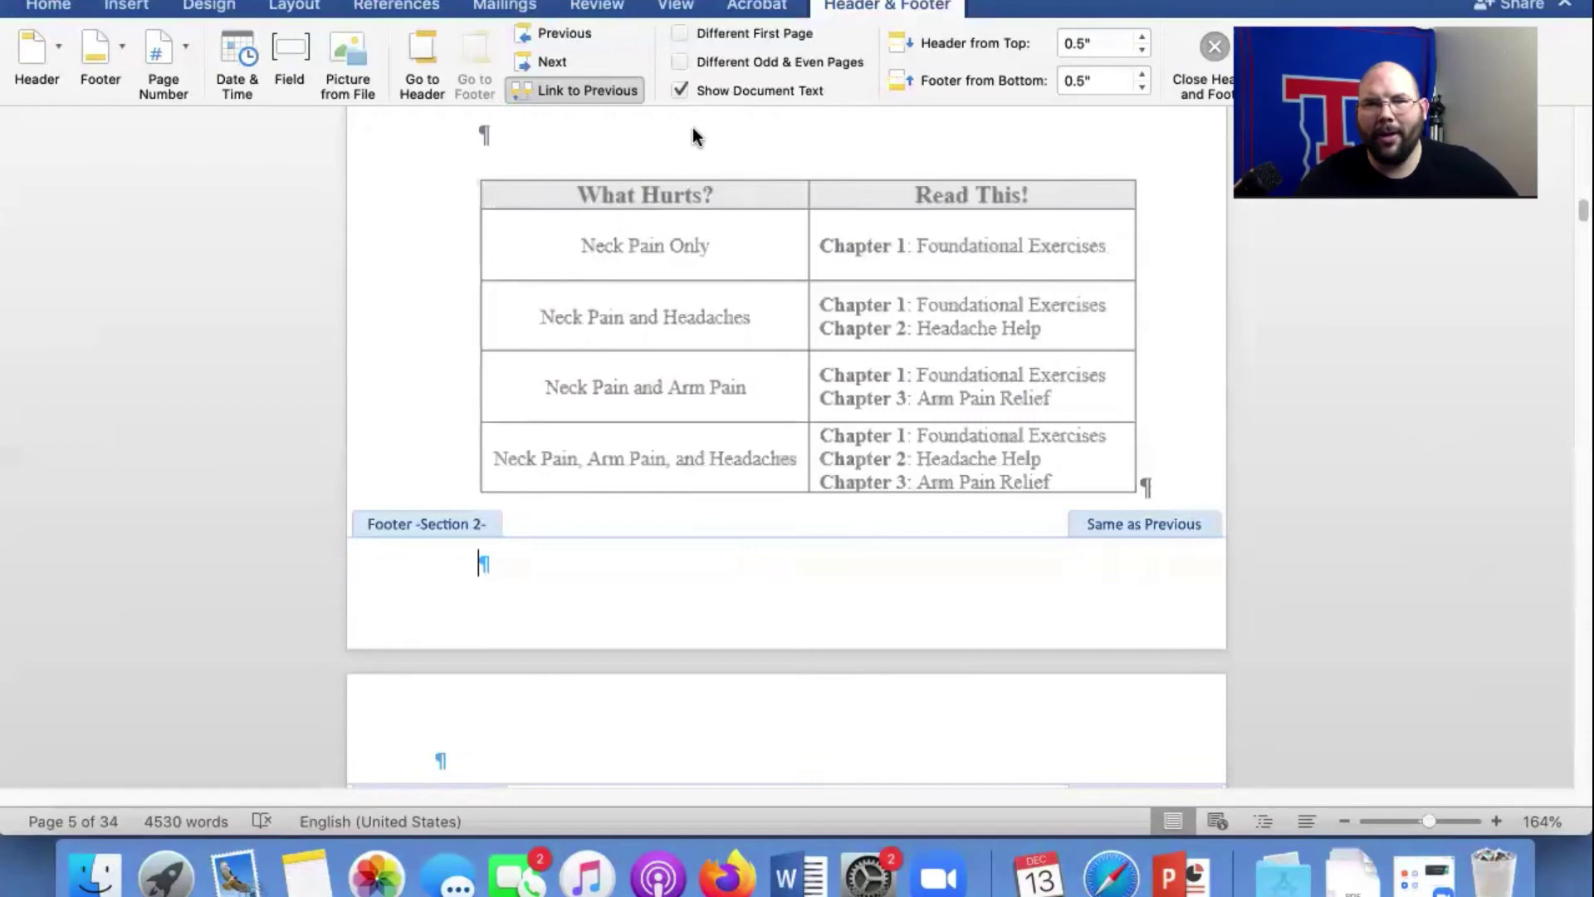
Unlink the Introduction footer from the previous section's footer.
{"action": "double_click", "coordinate": [1305, 459]}
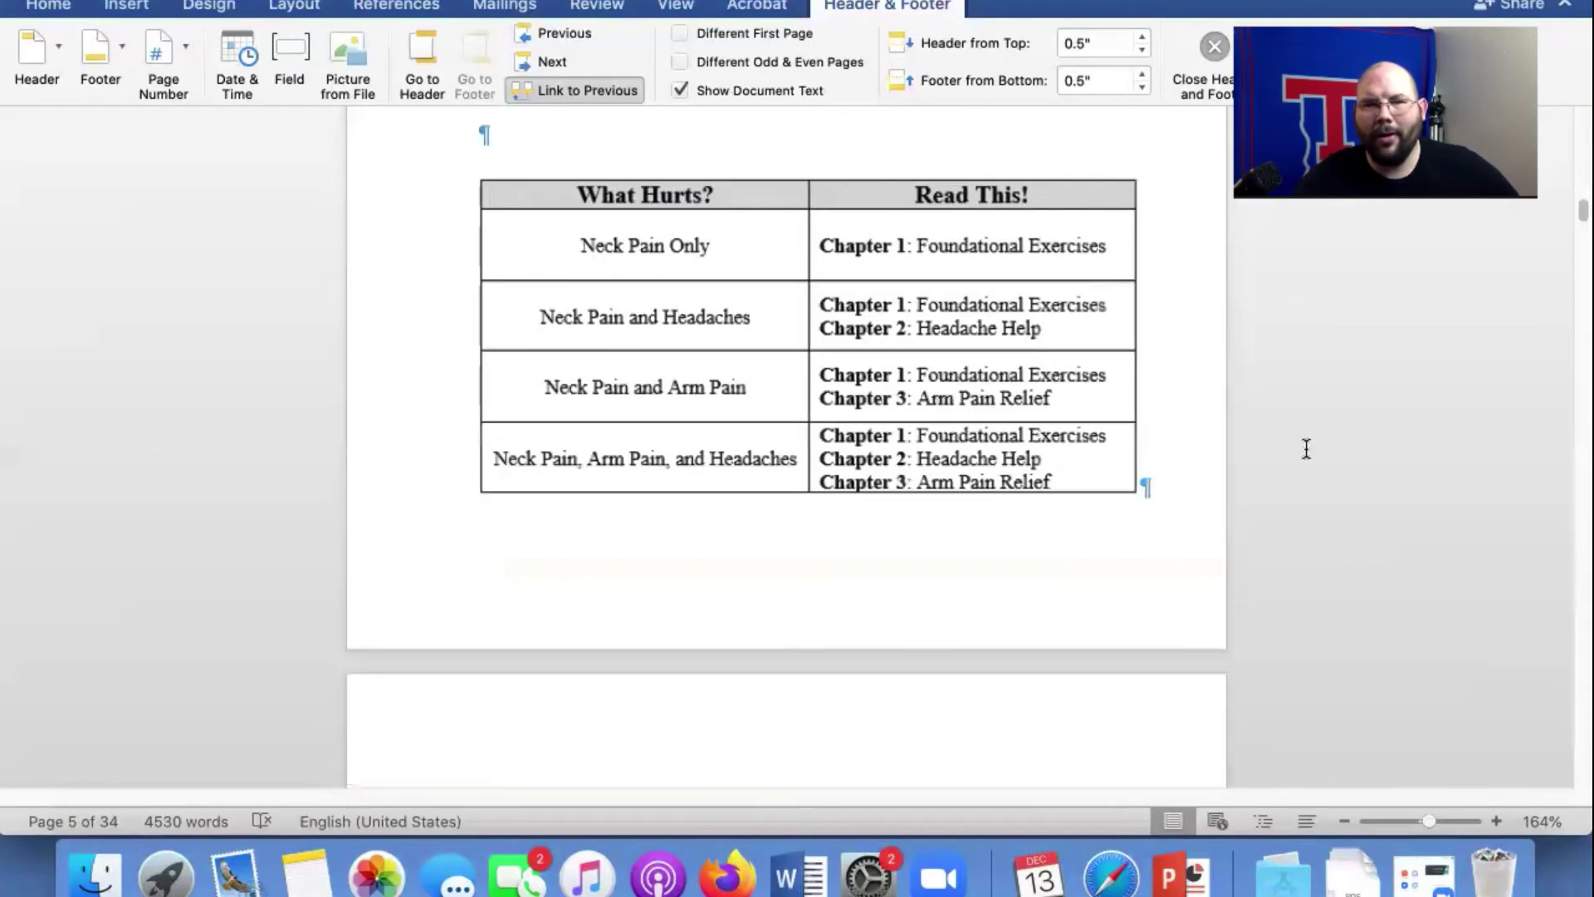
{"action": "key", "text": "super+a"}
{"action": "double_click", "coordinate": [1098, 615]}
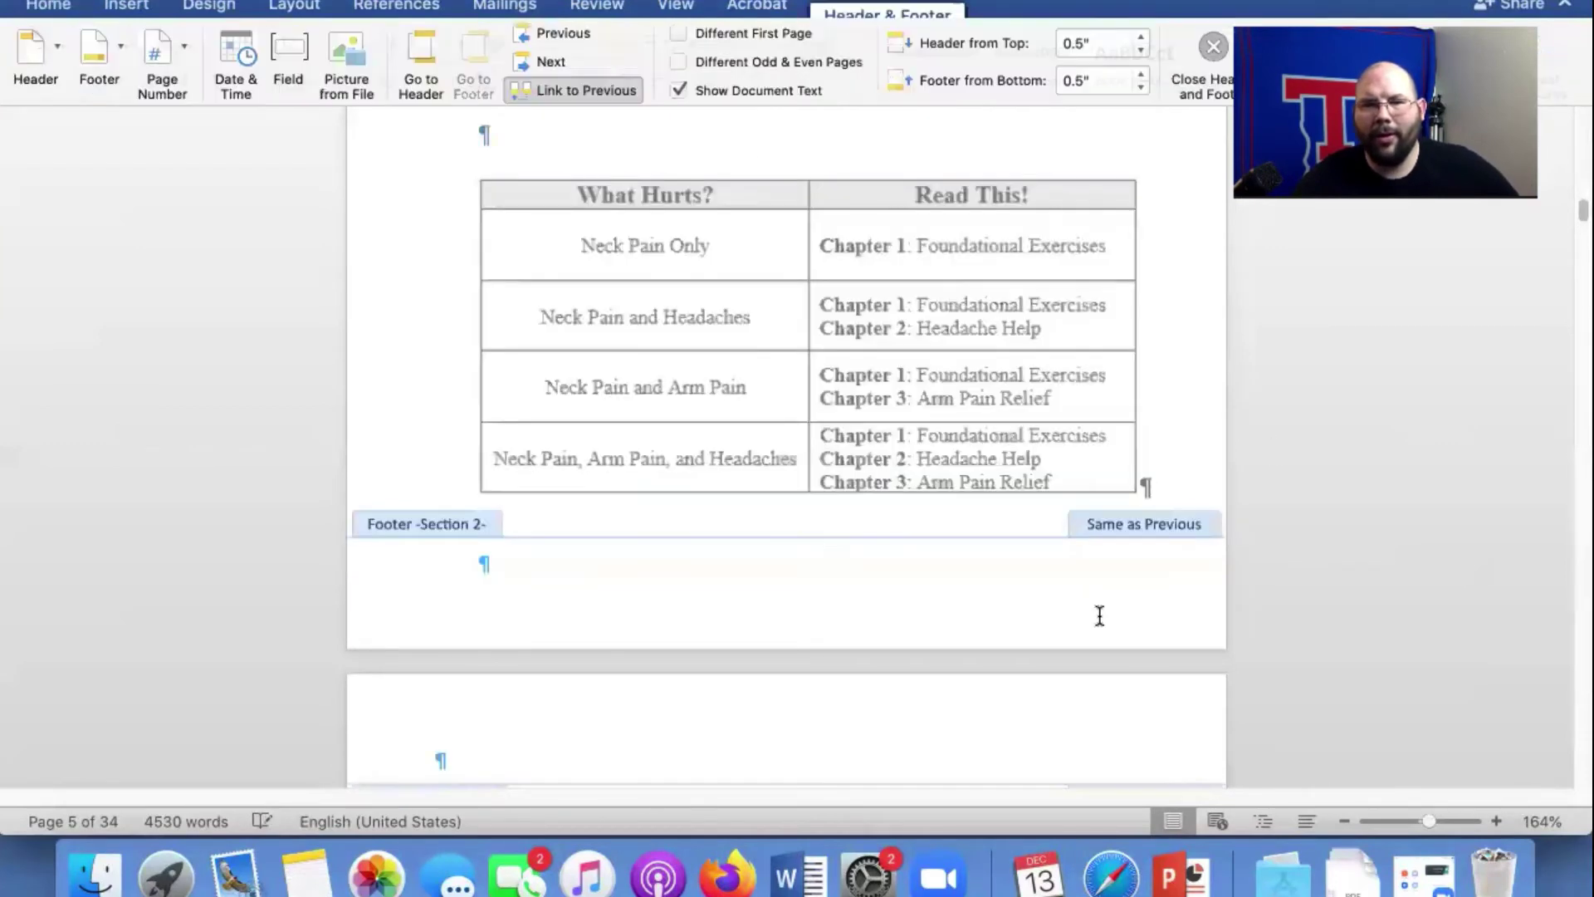
{"action": "left_click", "coordinate": [578, 89]}
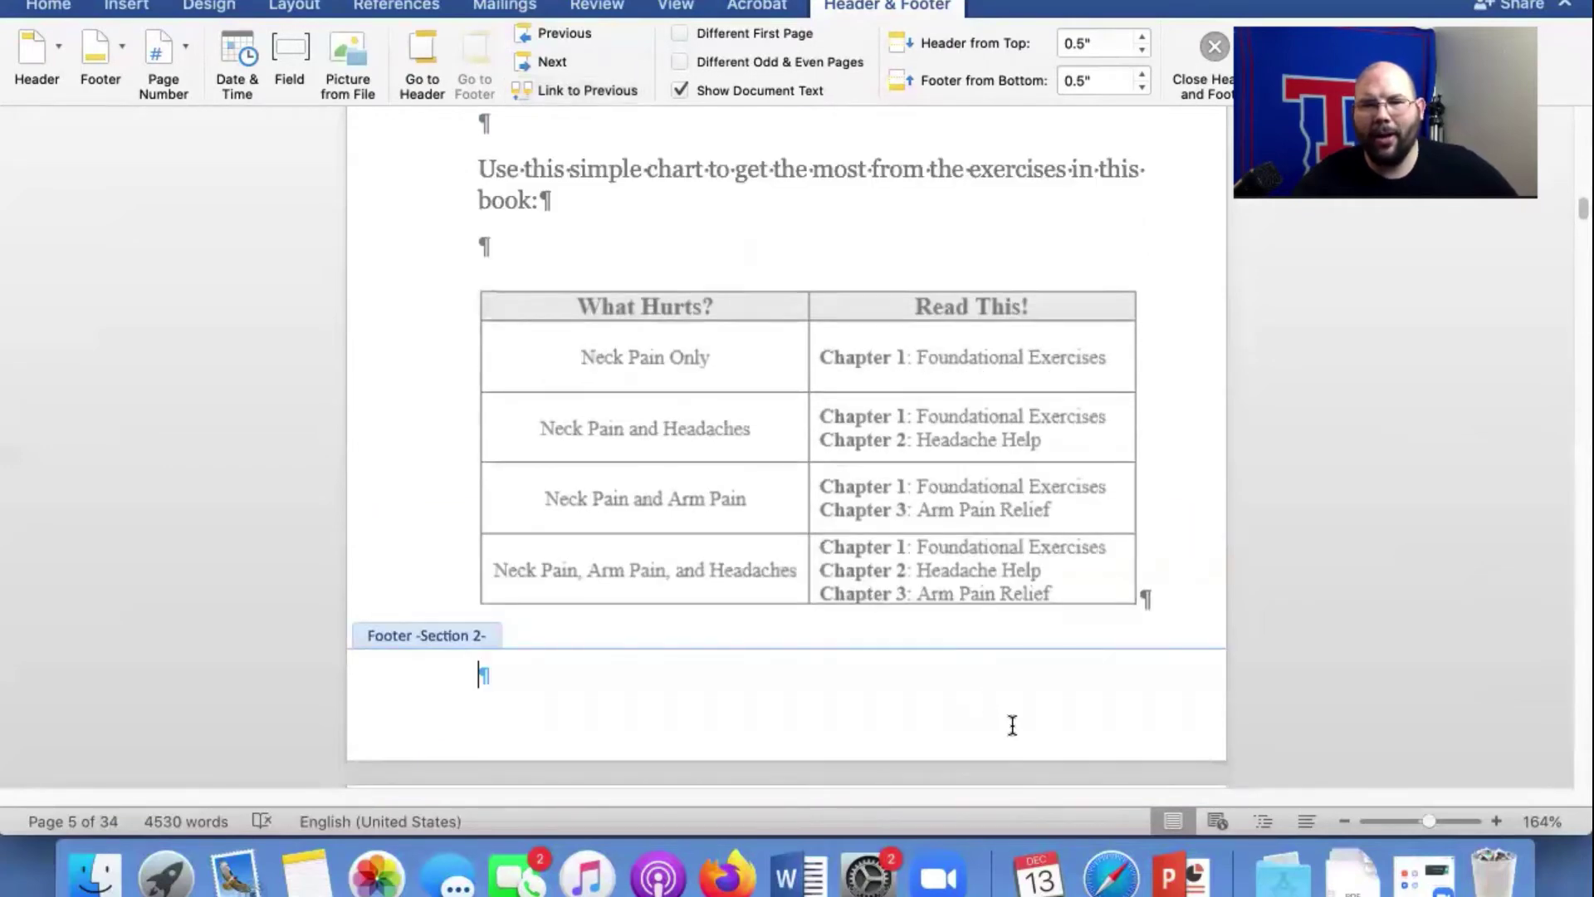
{"action": "scroll", "coordinate": [1012, 724], "scroll_direction": "up", "scroll_amount": 20}
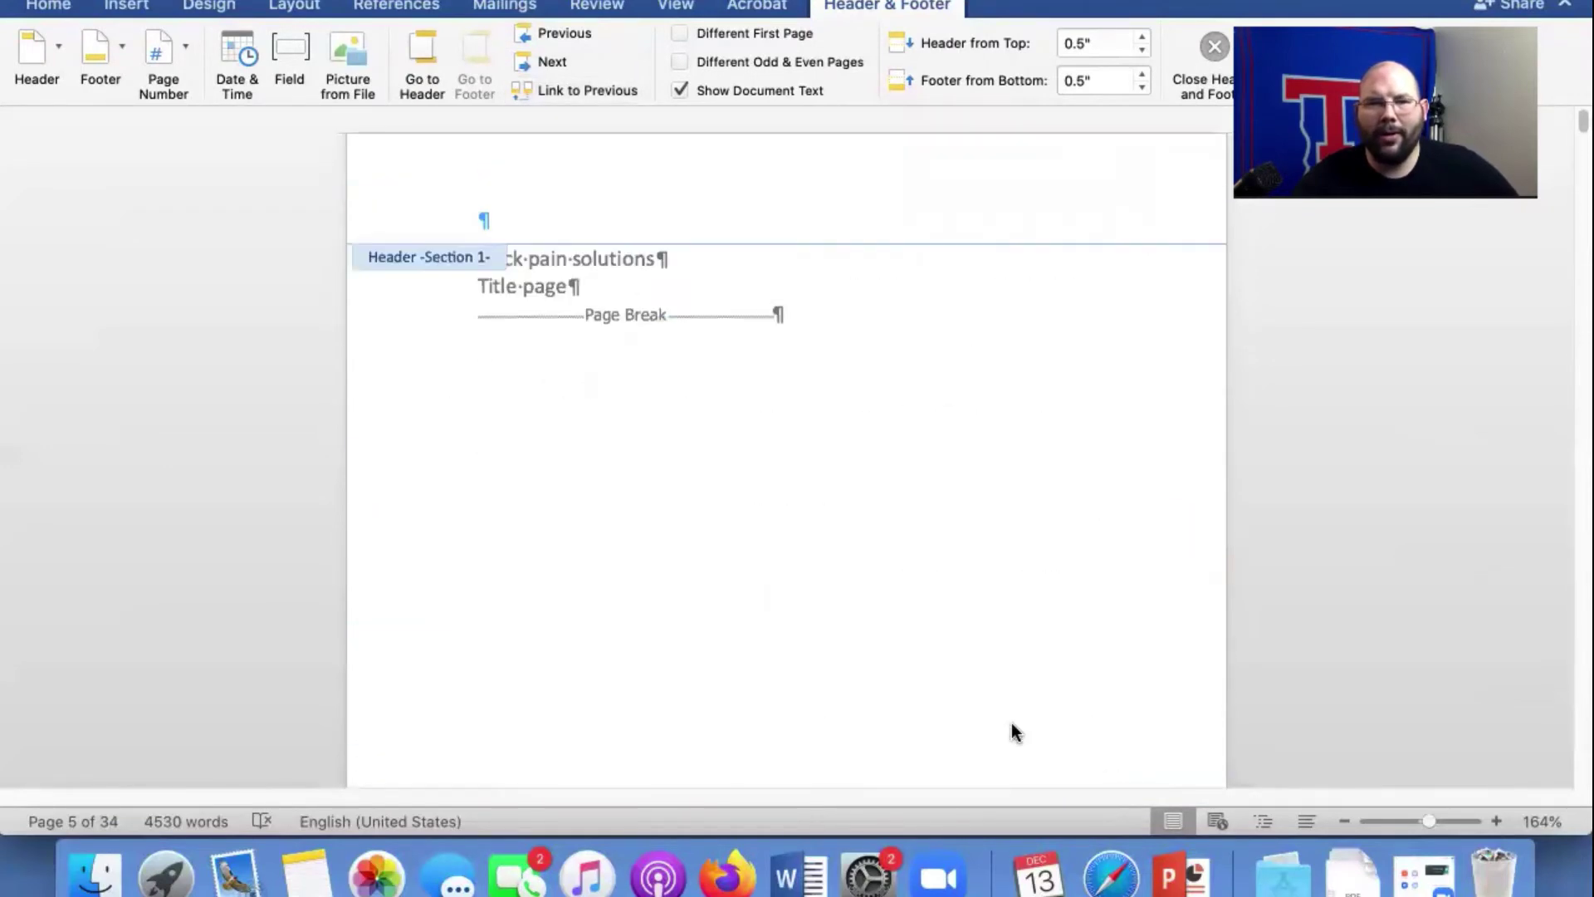
{"action": "scroll", "coordinate": [1013, 727], "scroll_direction": "up", "scroll_amount": 15}
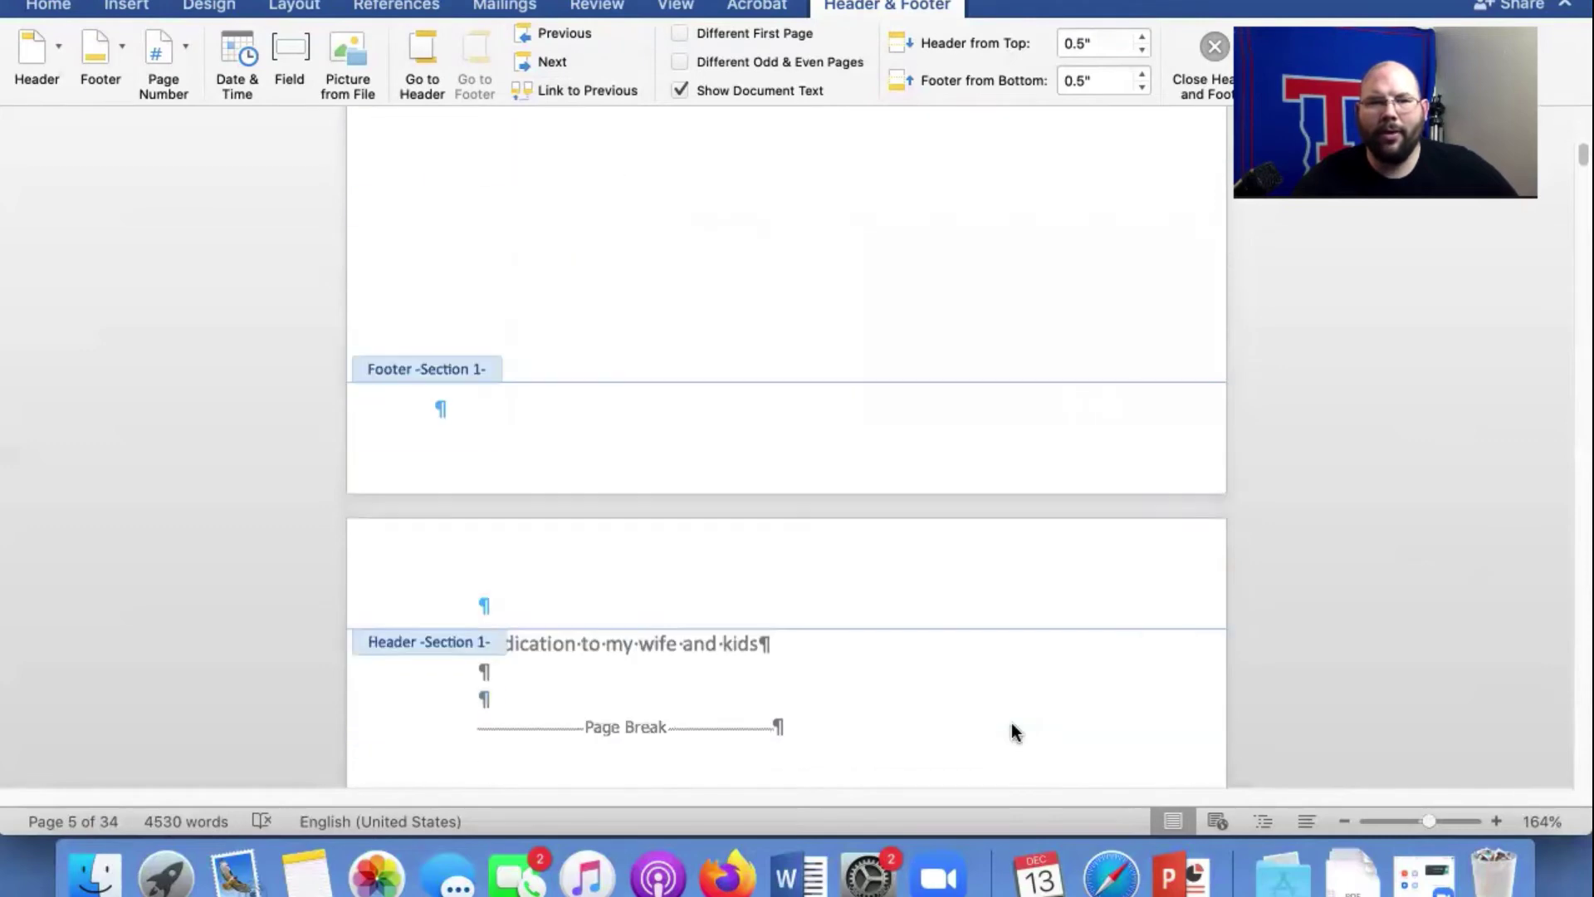
{"action": "scroll", "coordinate": [1012, 724], "scroll_direction": "down", "scroll_amount": 10}
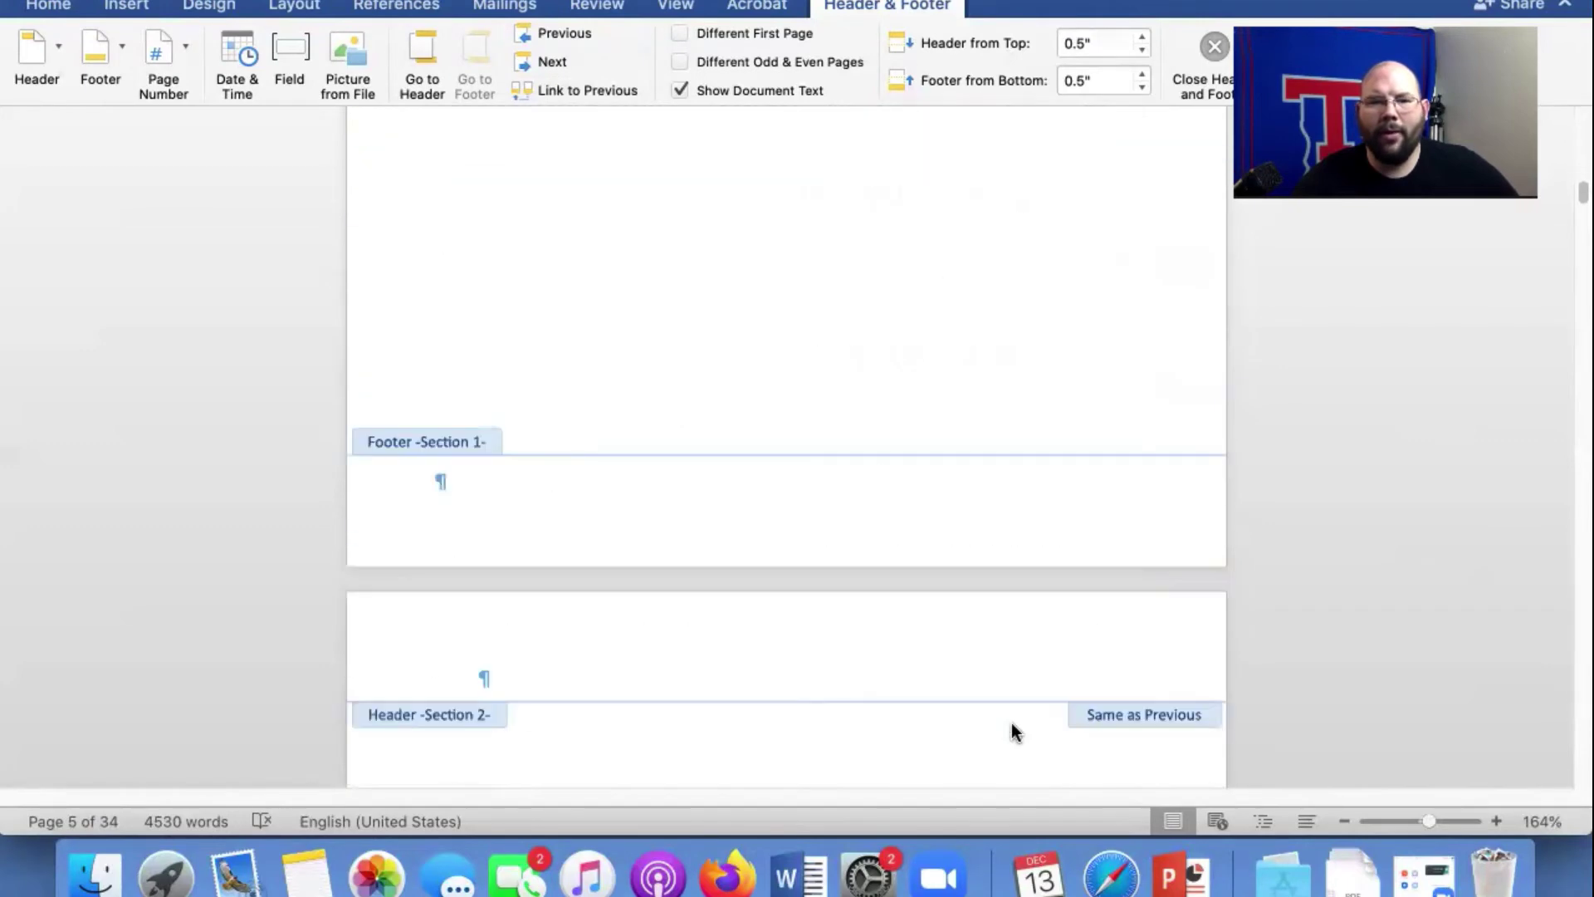
{"action": "scroll", "coordinate": [1011, 723], "scroll_direction": "down", "scroll_amount": 8}
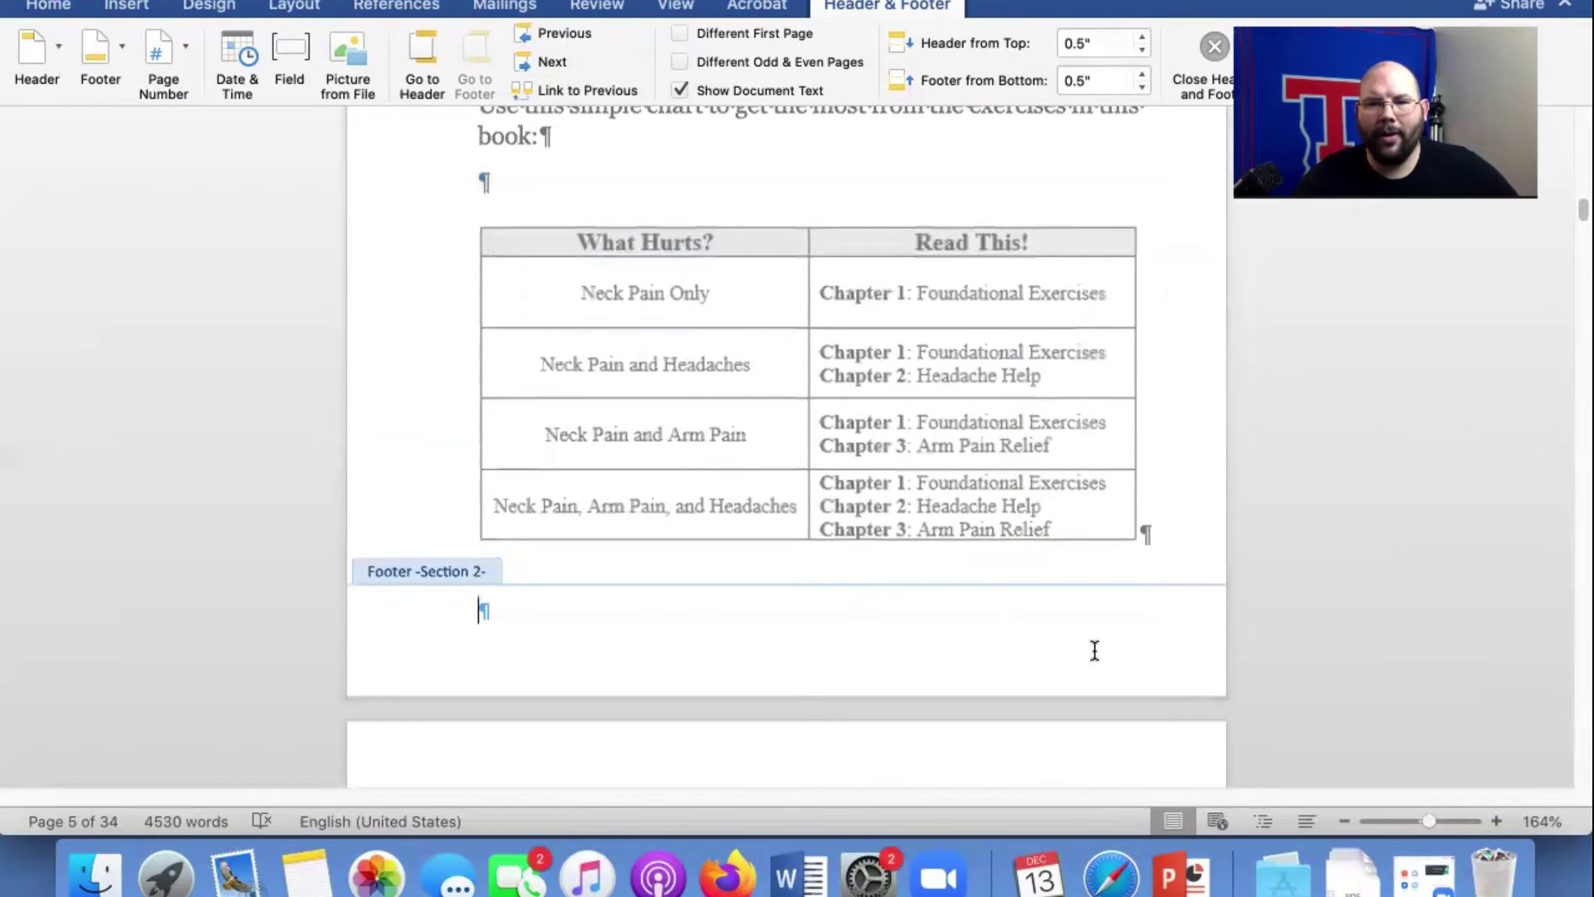
Insert page numbers in the Introduction footer as lowercase Roman numerals starting at v.
{"action": "left_click", "coordinate": [169, 77]}
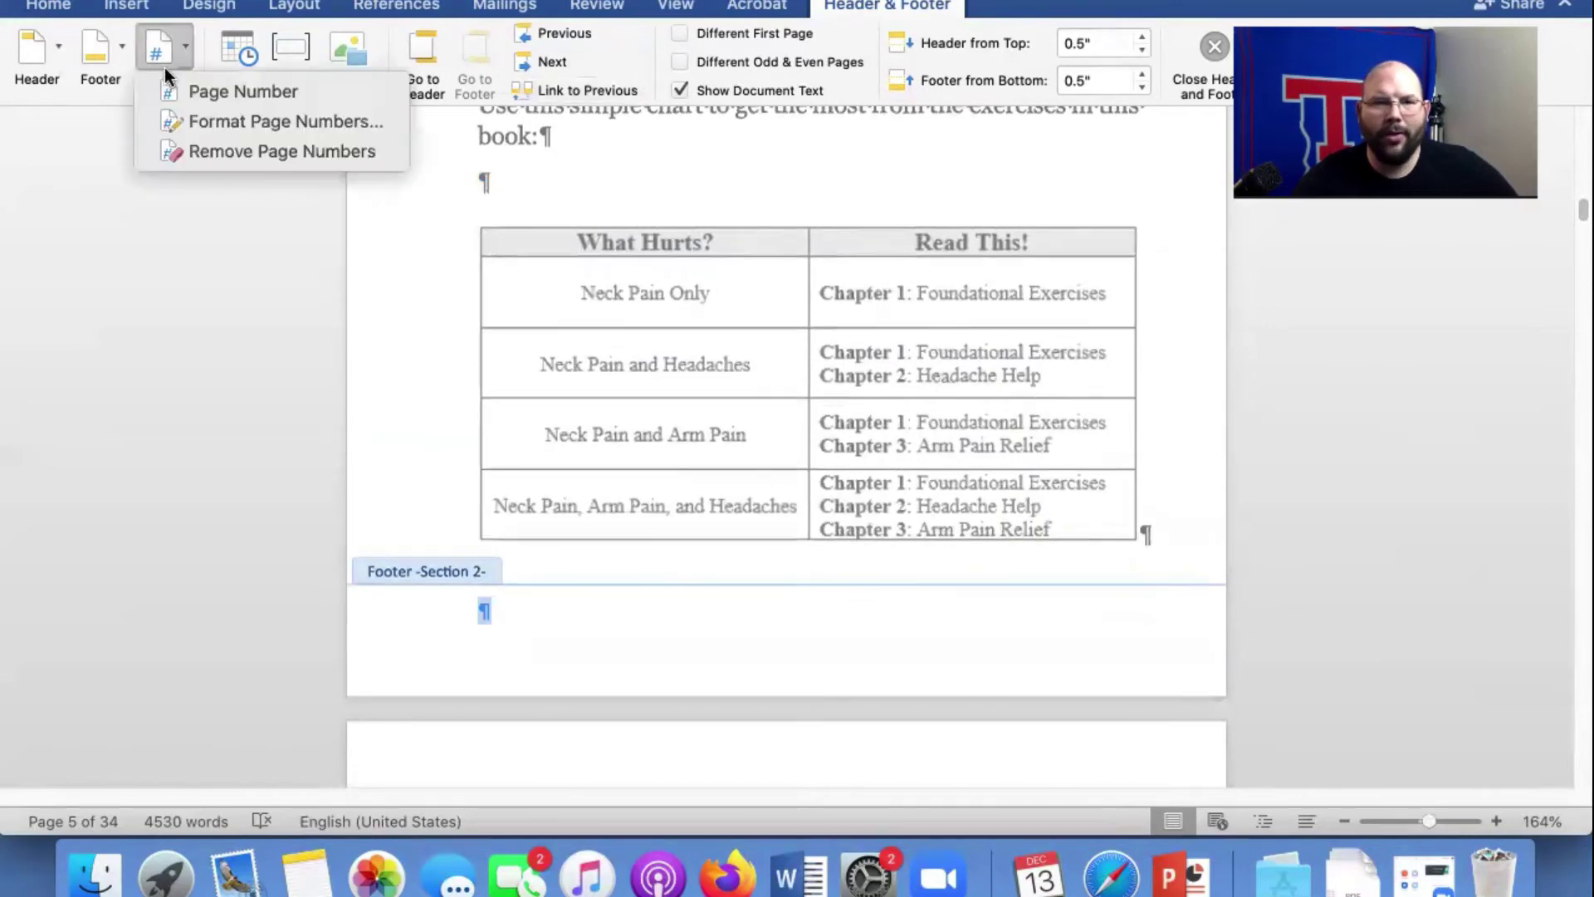
{"action": "left_click", "coordinate": [252, 91]}
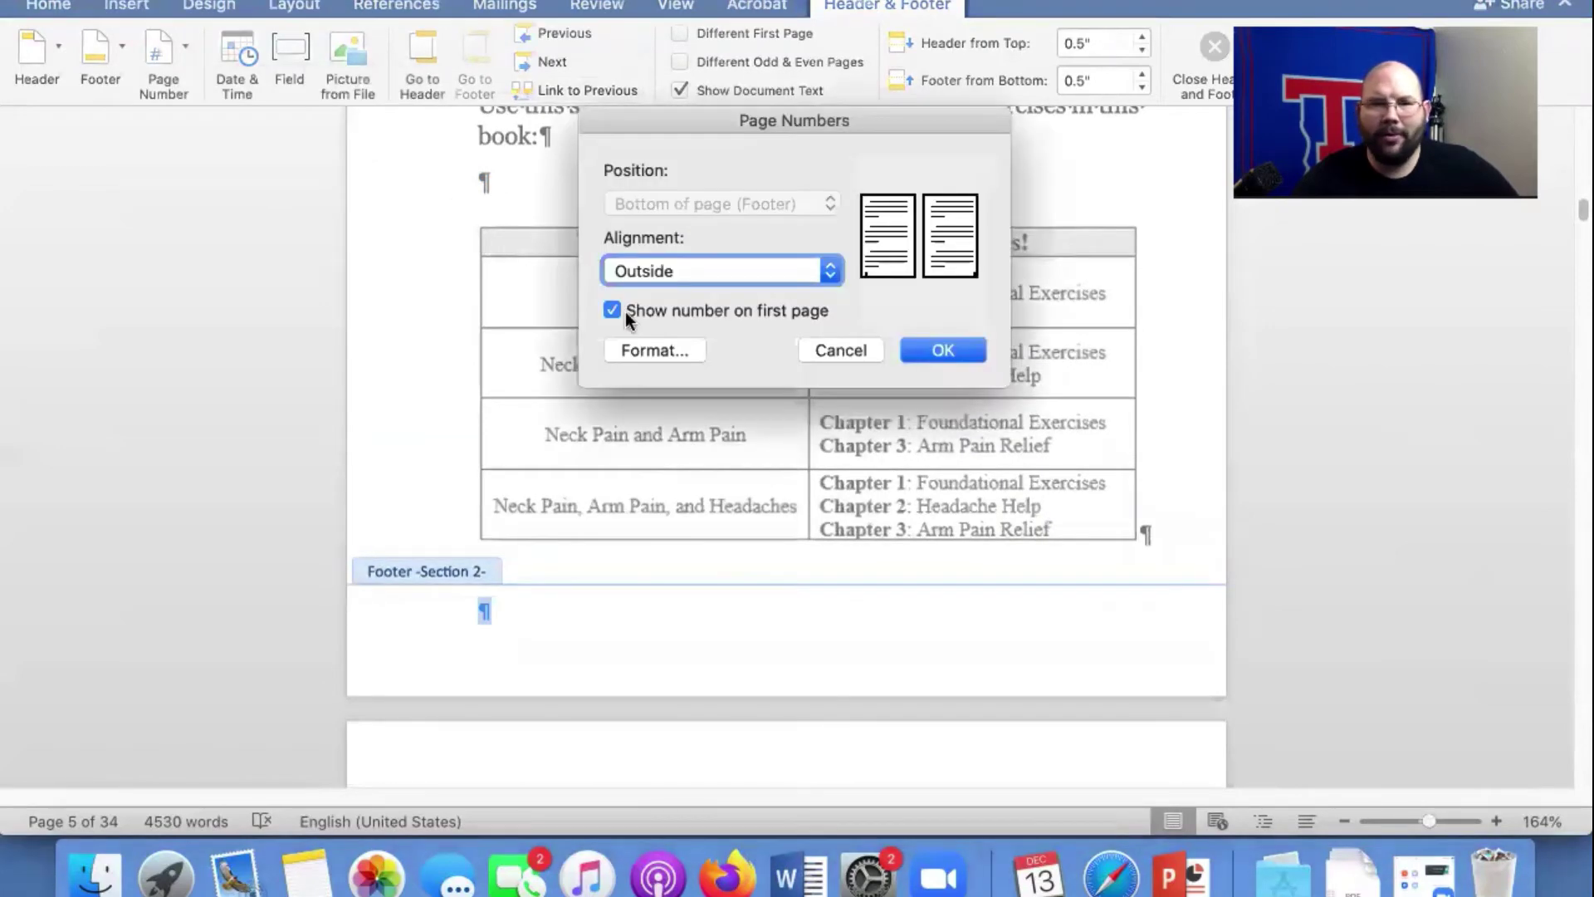
{"action": "left_click", "coordinate": [645, 349]}
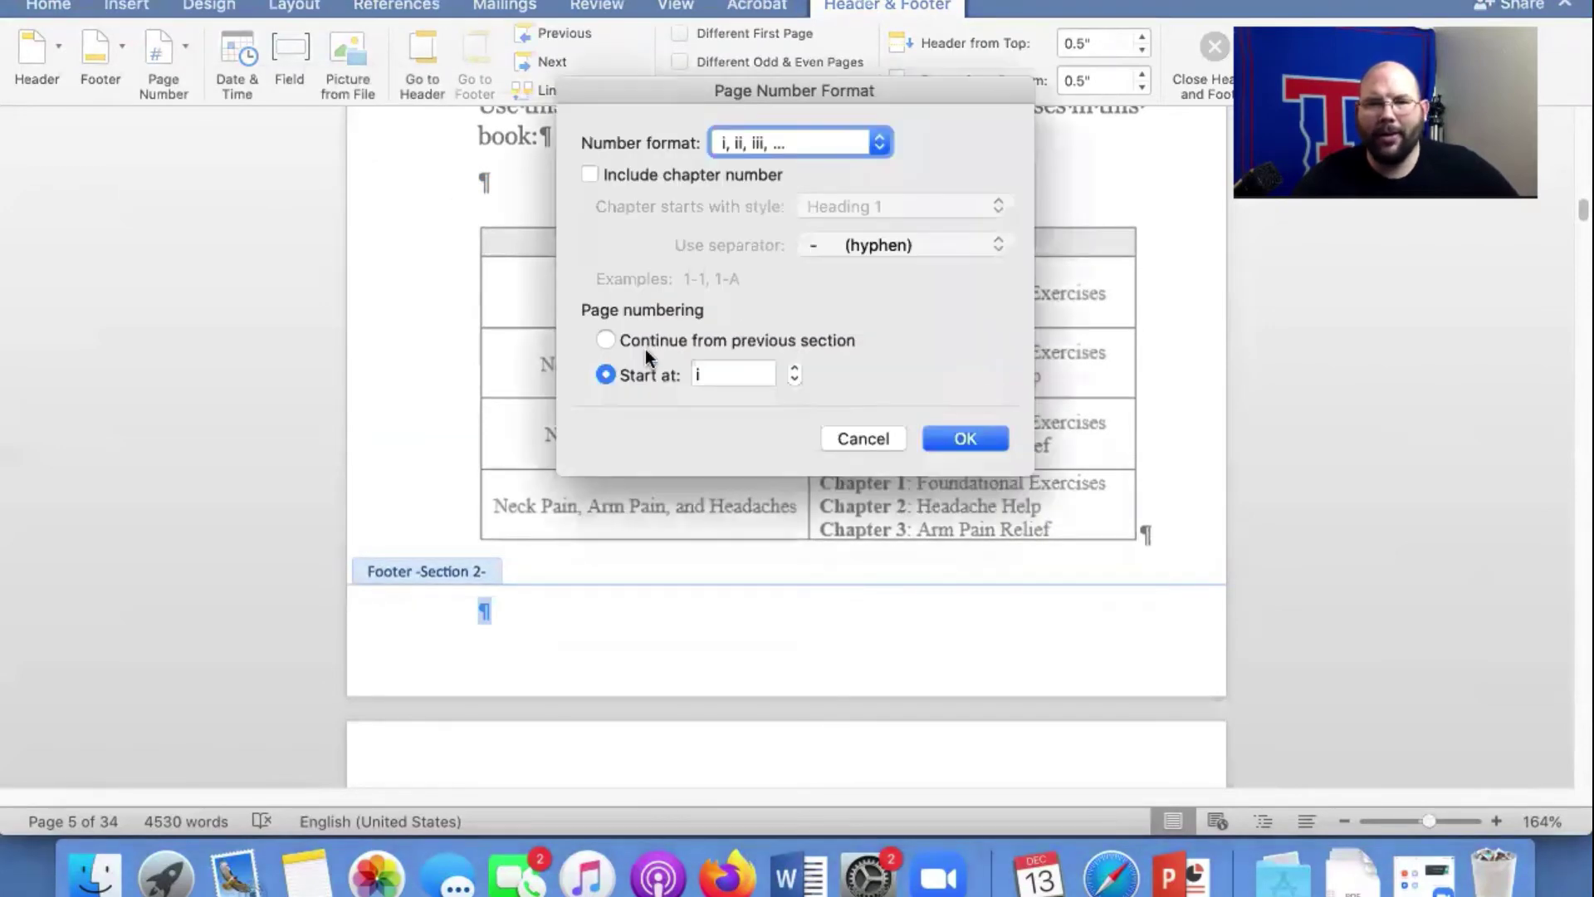
{"action": "double_click", "coordinate": [737, 362]}
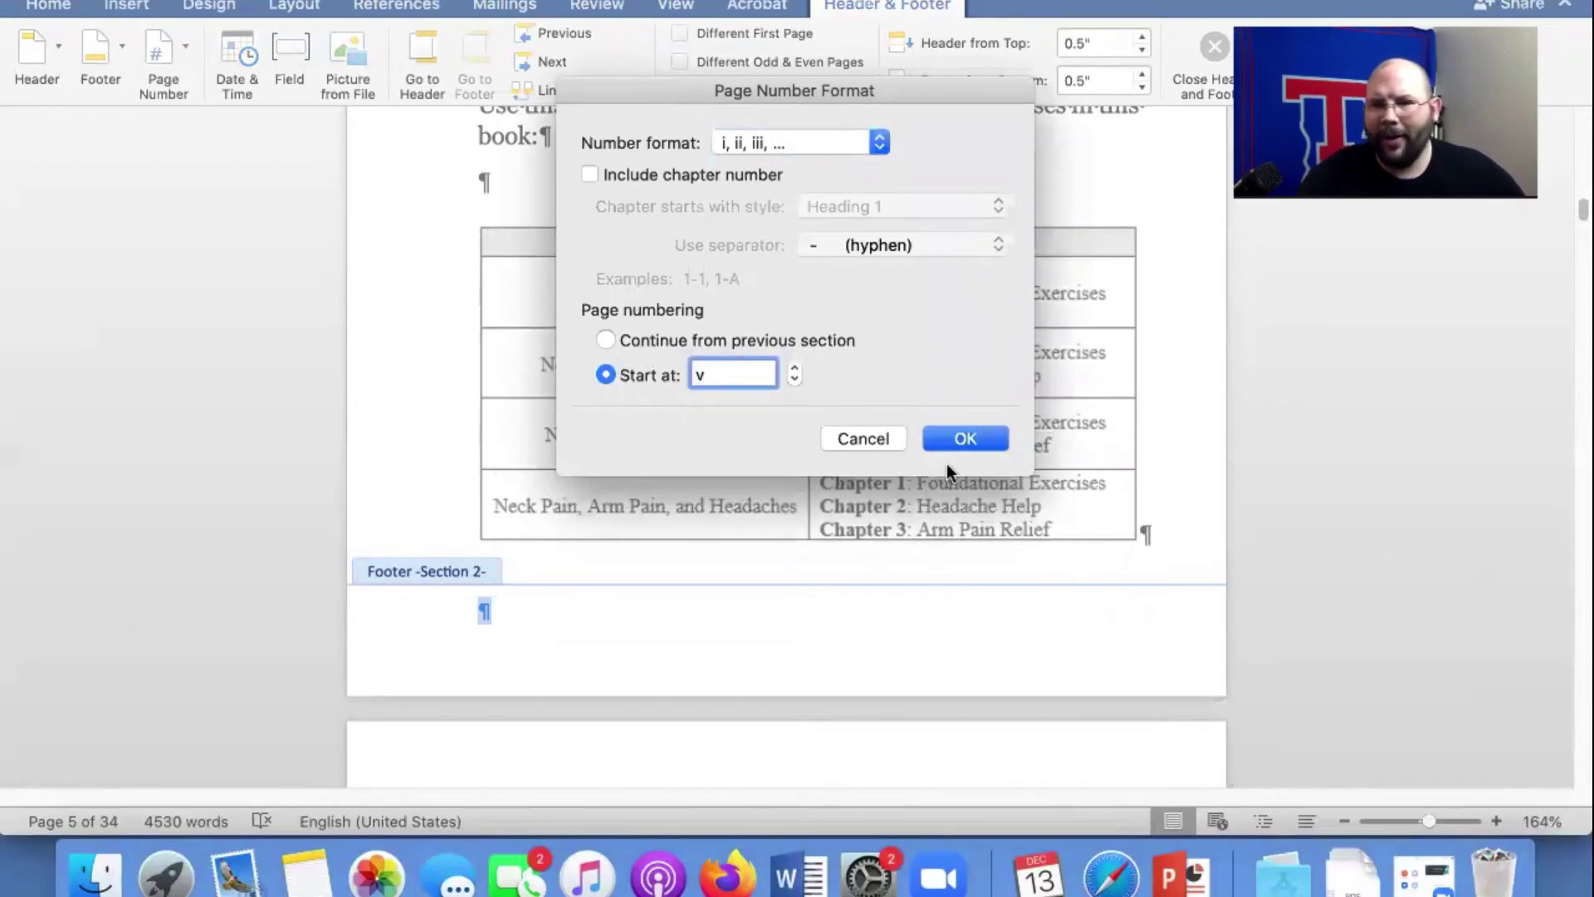
{"action": "left_click", "coordinate": [965, 440]}
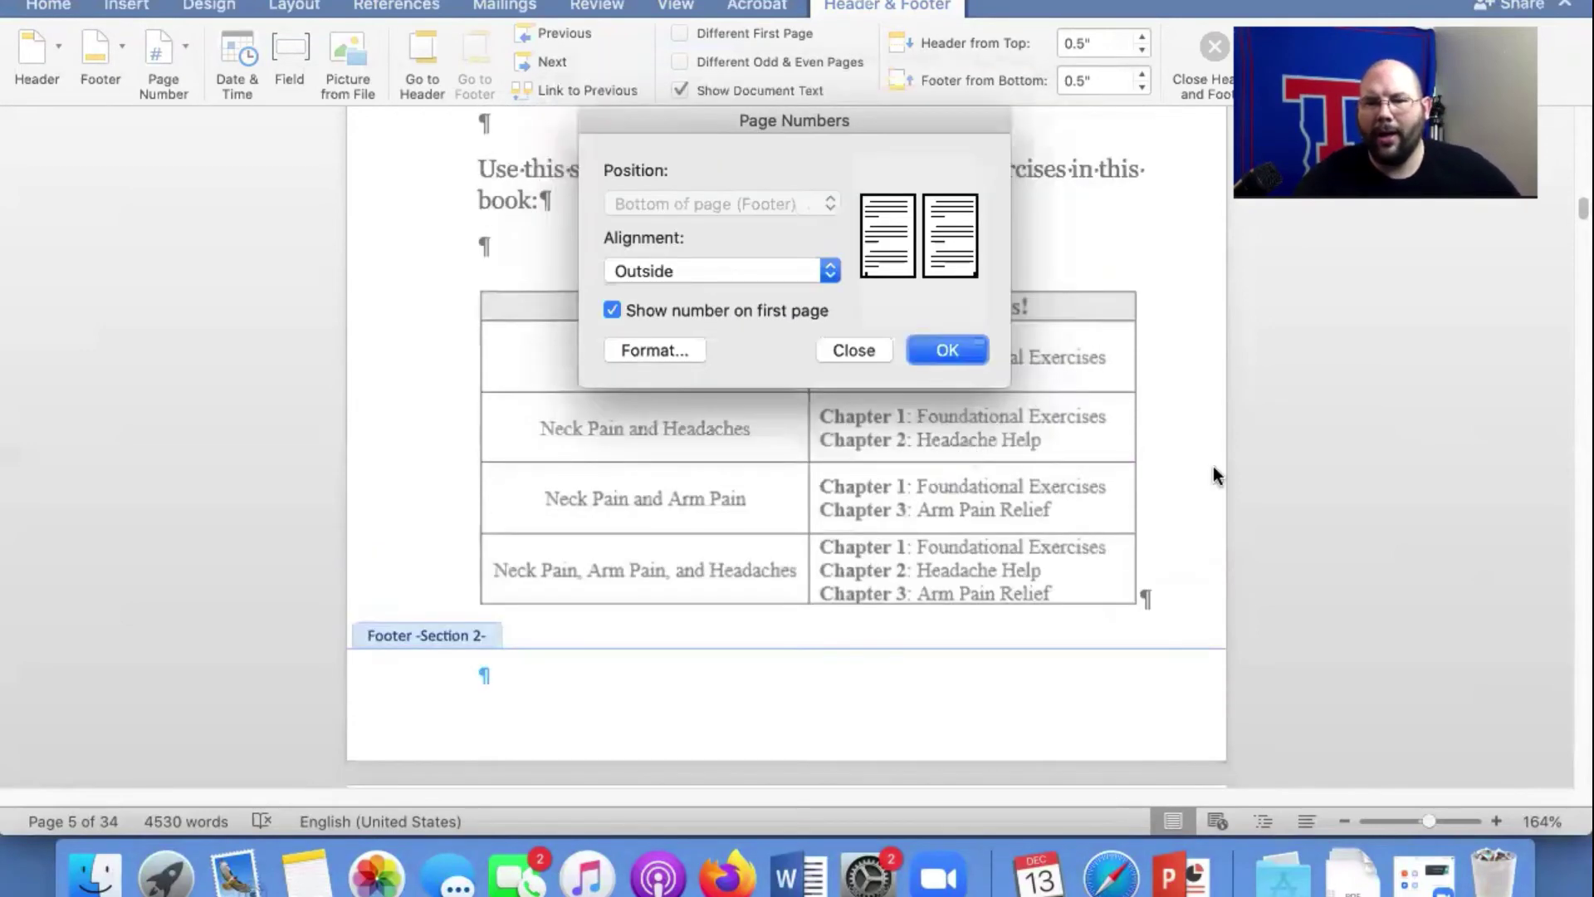
{"action": "left_click", "coordinate": [976, 349]}
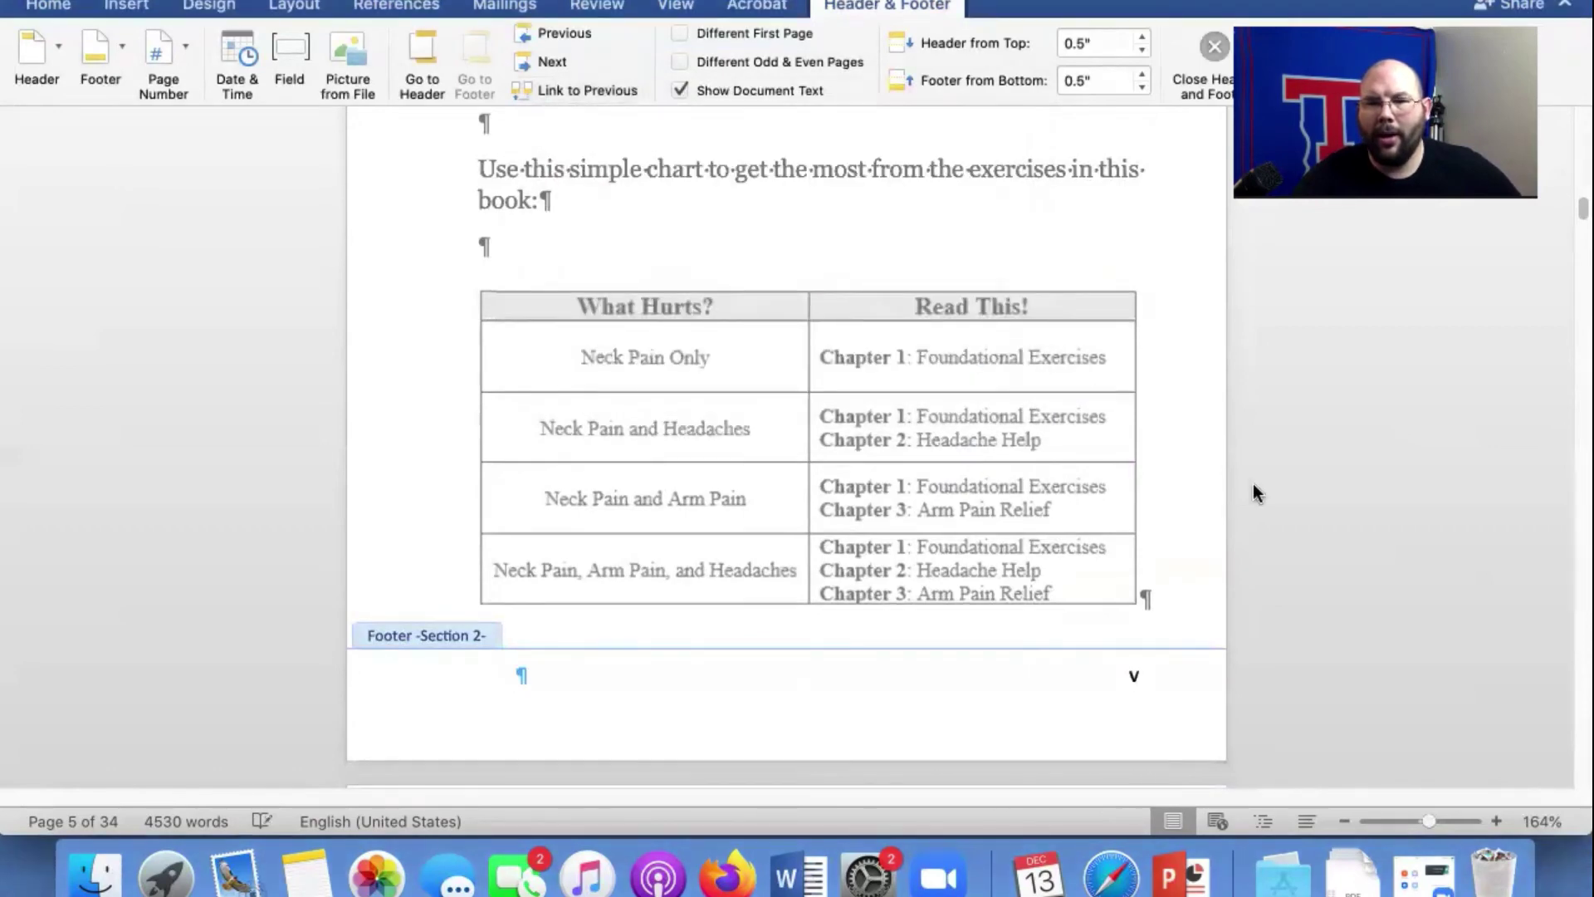
Dismiss the Document settings dialog without changes and leave header/footer editing.
{"action": "scroll", "coordinate": [1268, 489], "scroll_direction": "up", "scroll_amount": 10}
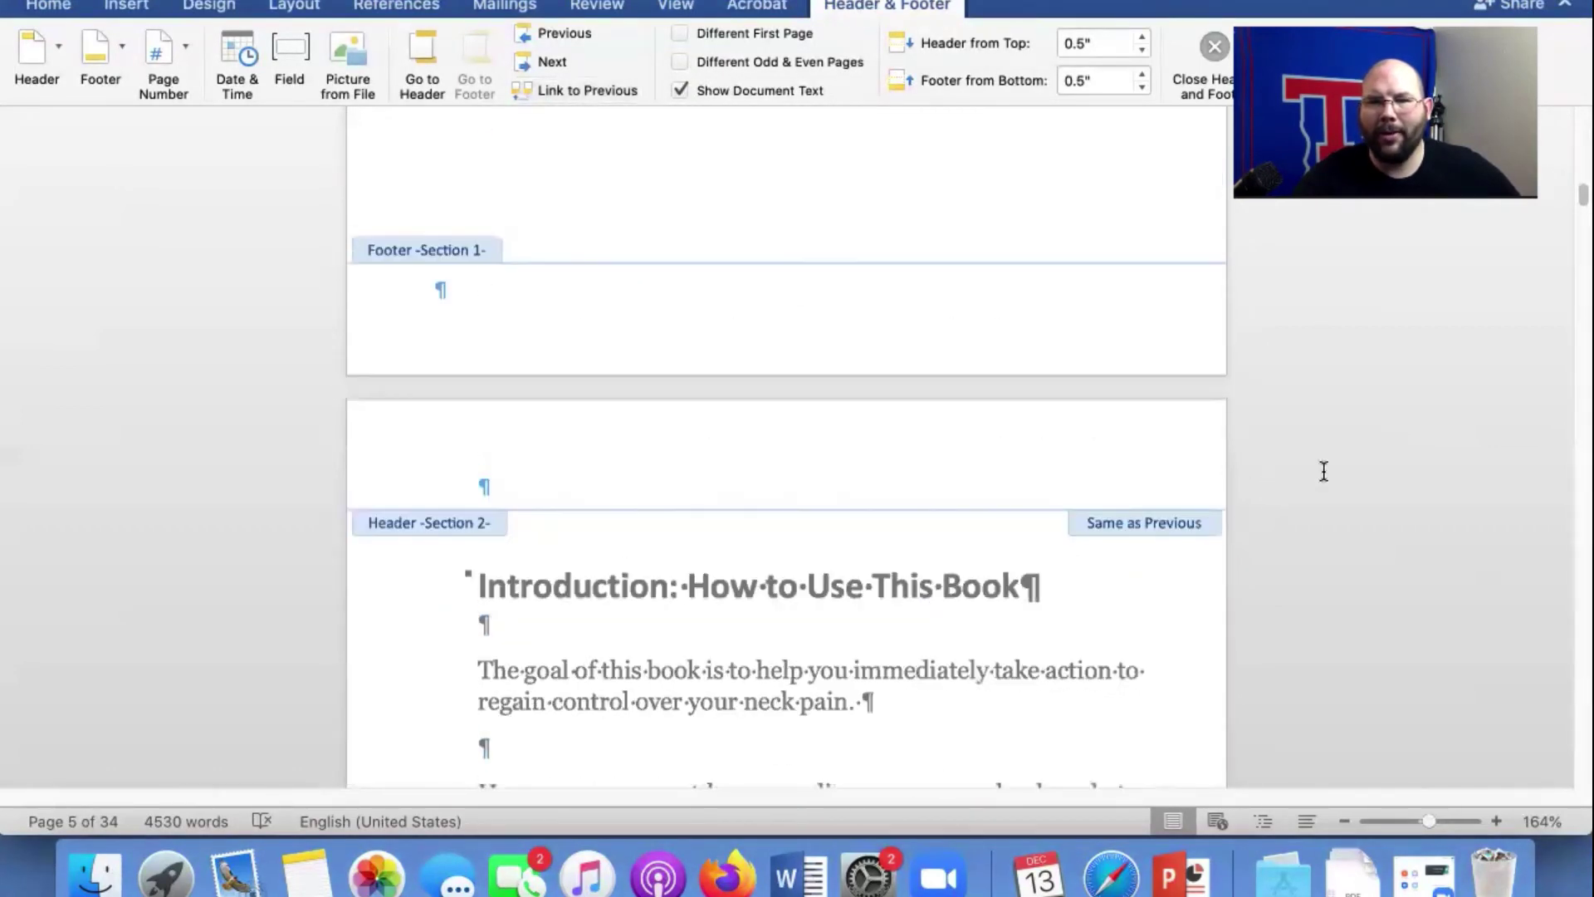
{"action": "left_click", "coordinate": [1323, 470]}
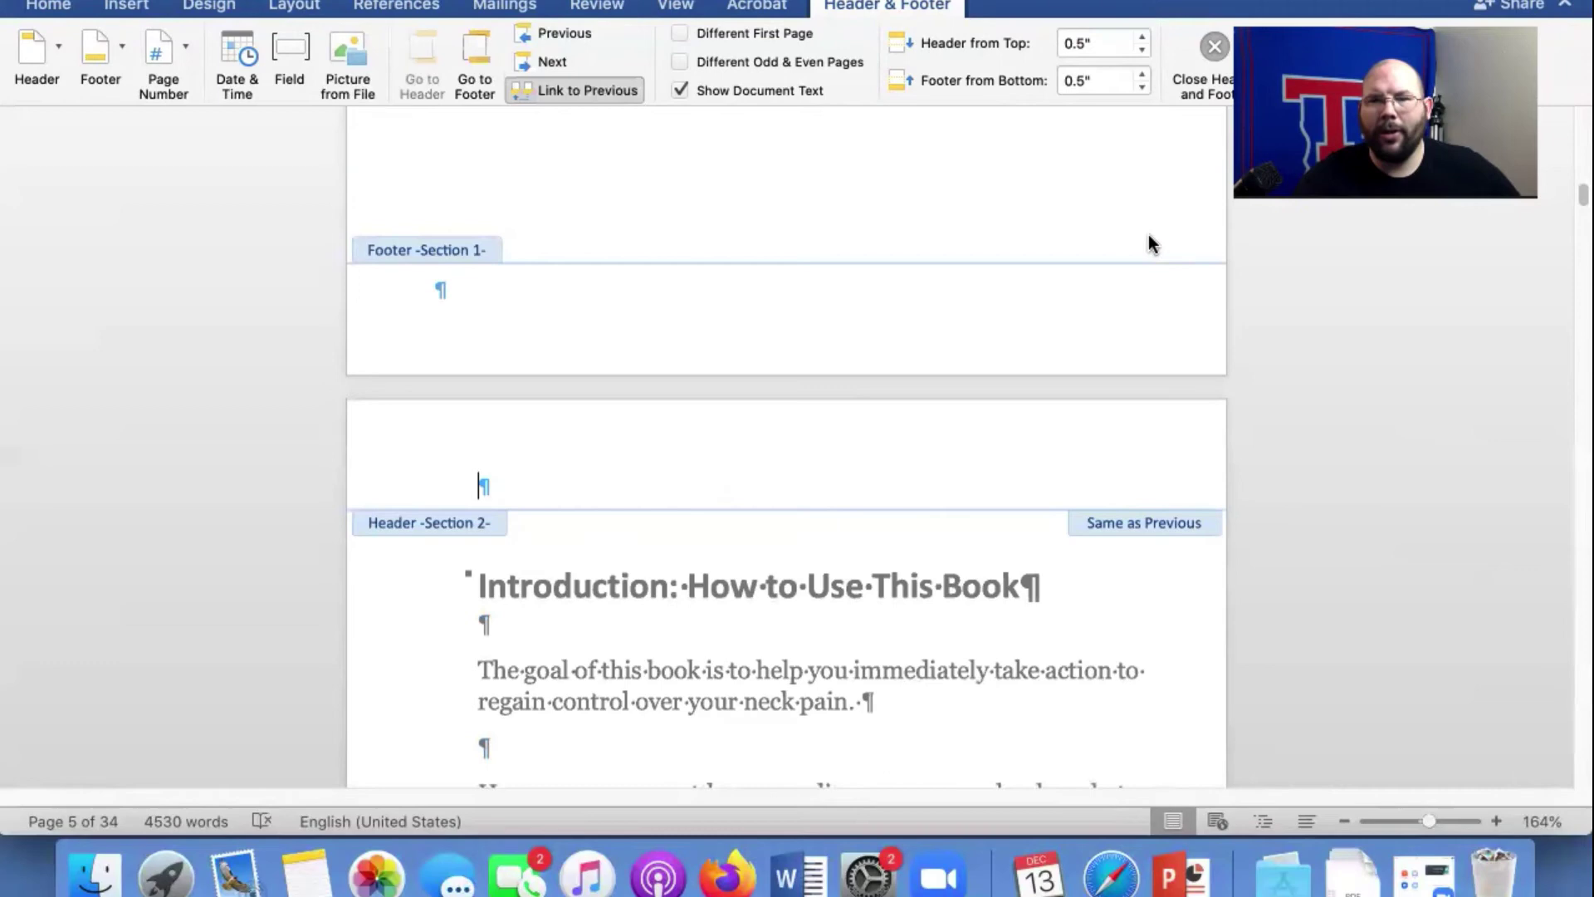
{"action": "key", "text": "super+alt+shift+d"}
{"action": "left_click", "coordinate": [954, 660]}
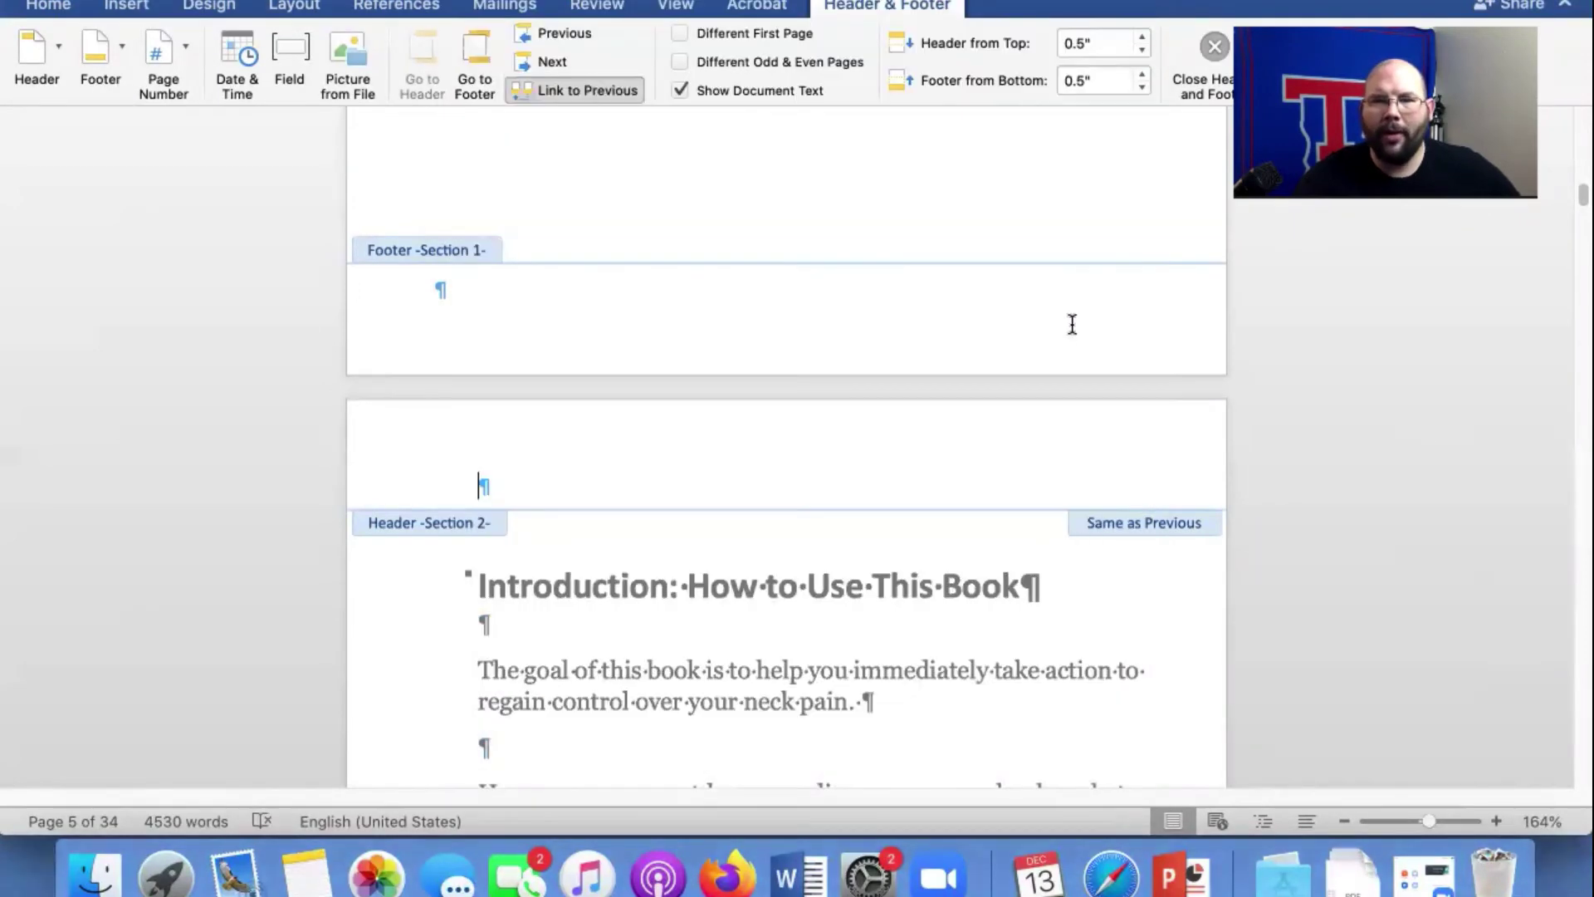
{"action": "double_click", "coordinate": [1039, 214]}
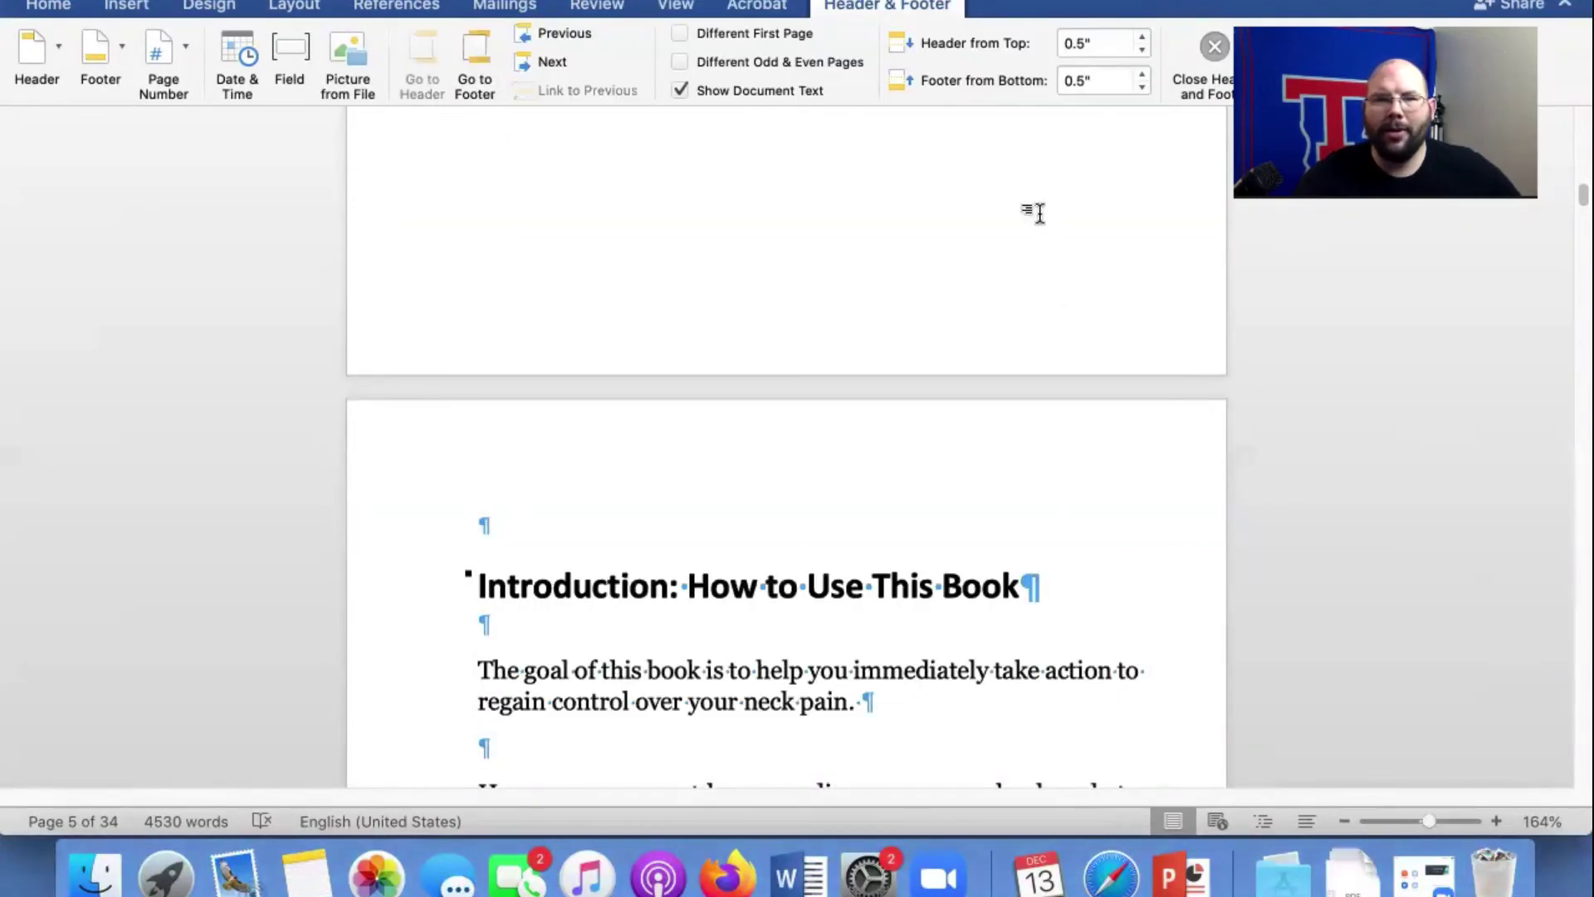
Scroll through to confirm the Introduction's second page reads vi while Chapter 1 still shows 7.
{"action": "scroll", "coordinate": [1038, 214], "scroll_direction": "up", "scroll_amount": 20}
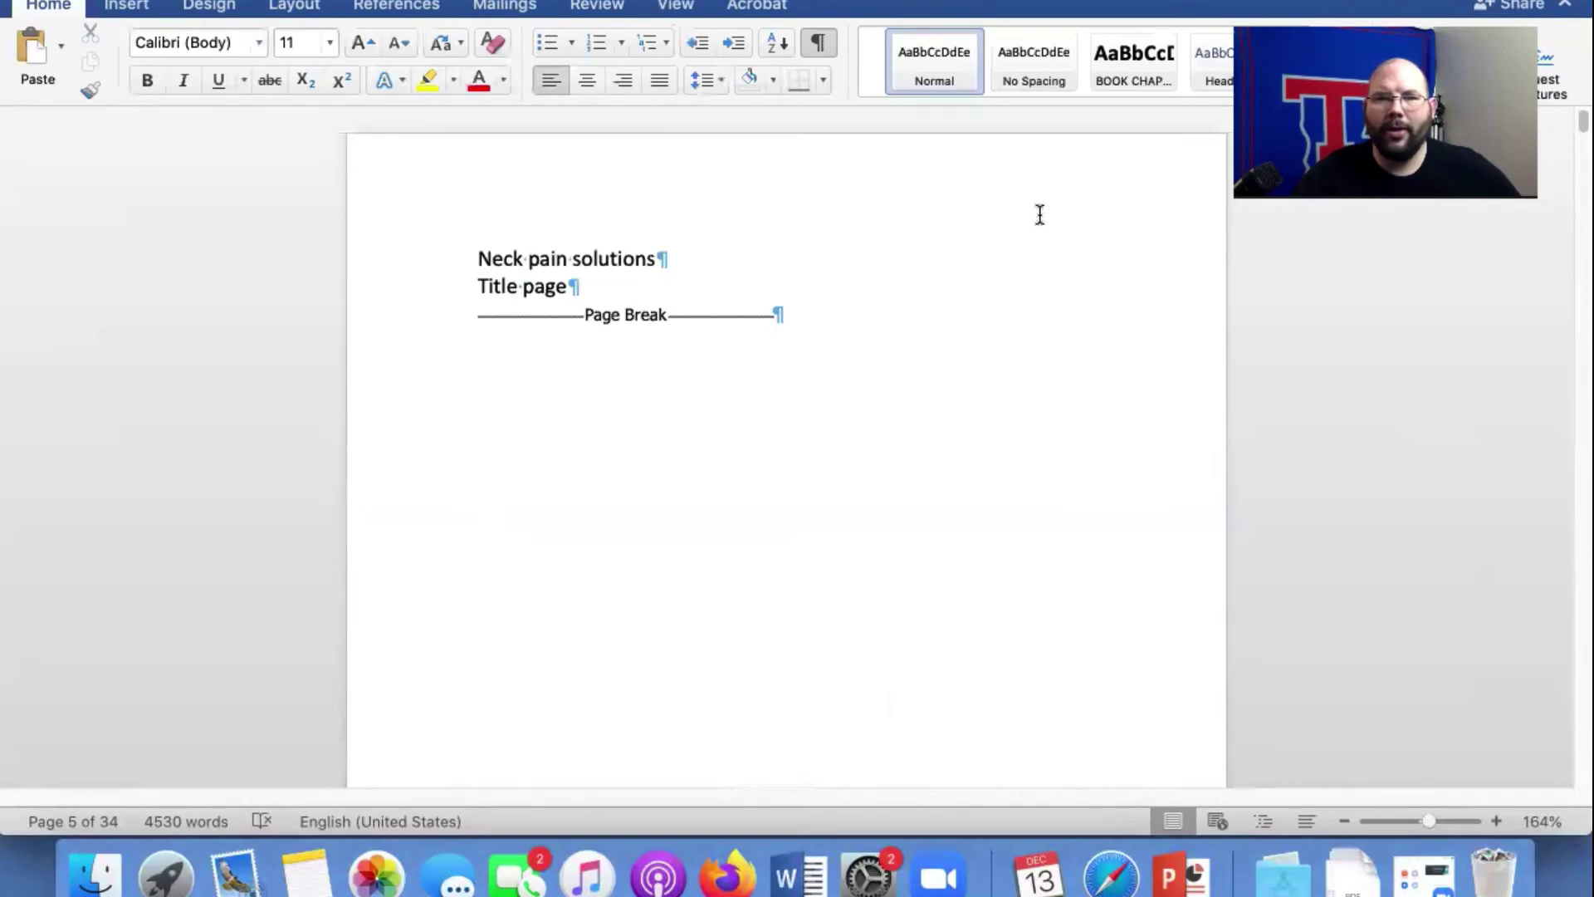
{"action": "scroll", "coordinate": [1038, 214], "scroll_direction": "down", "scroll_amount": 15}
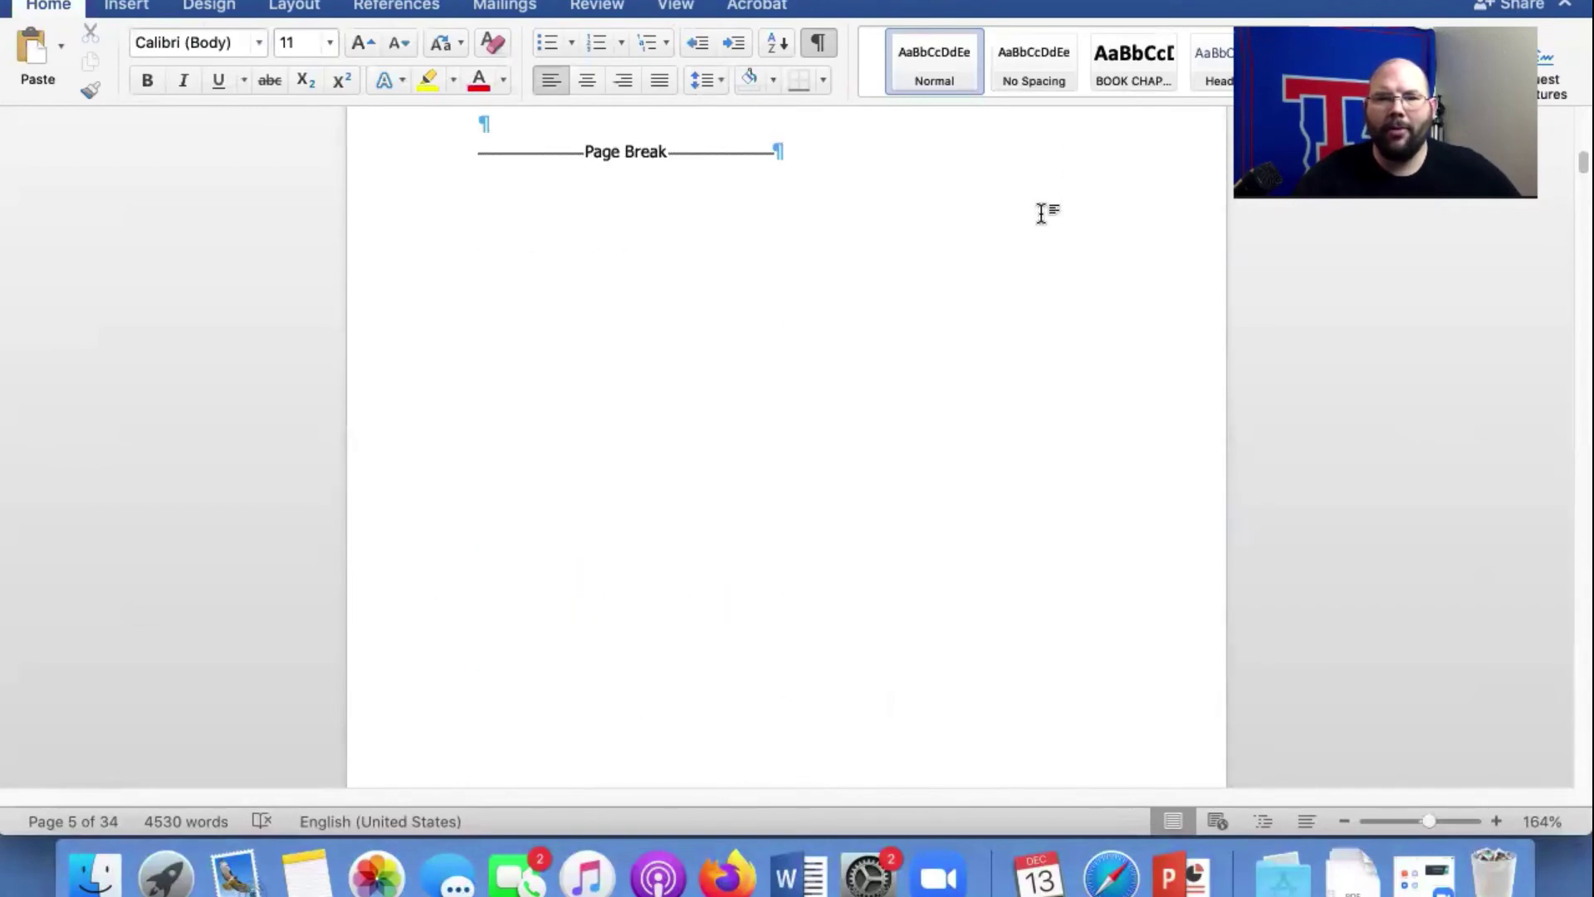
{"action": "scroll", "coordinate": [1040, 215], "scroll_direction": "down", "scroll_amount": 15}
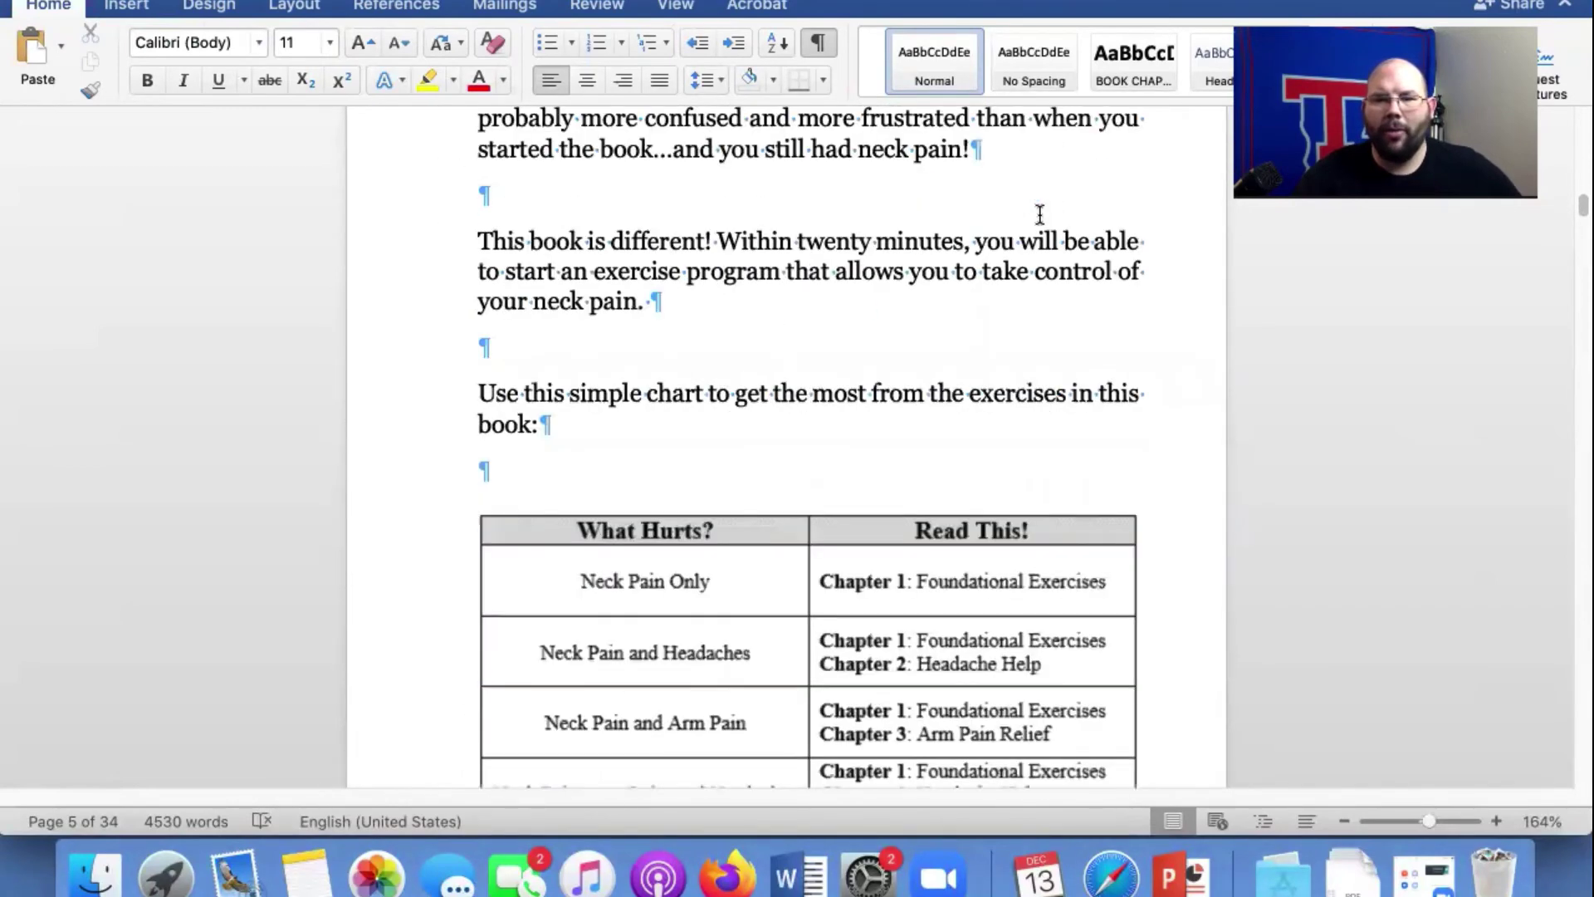
{"action": "scroll", "coordinate": [1040, 214], "scroll_direction": "down", "scroll_amount": 12}
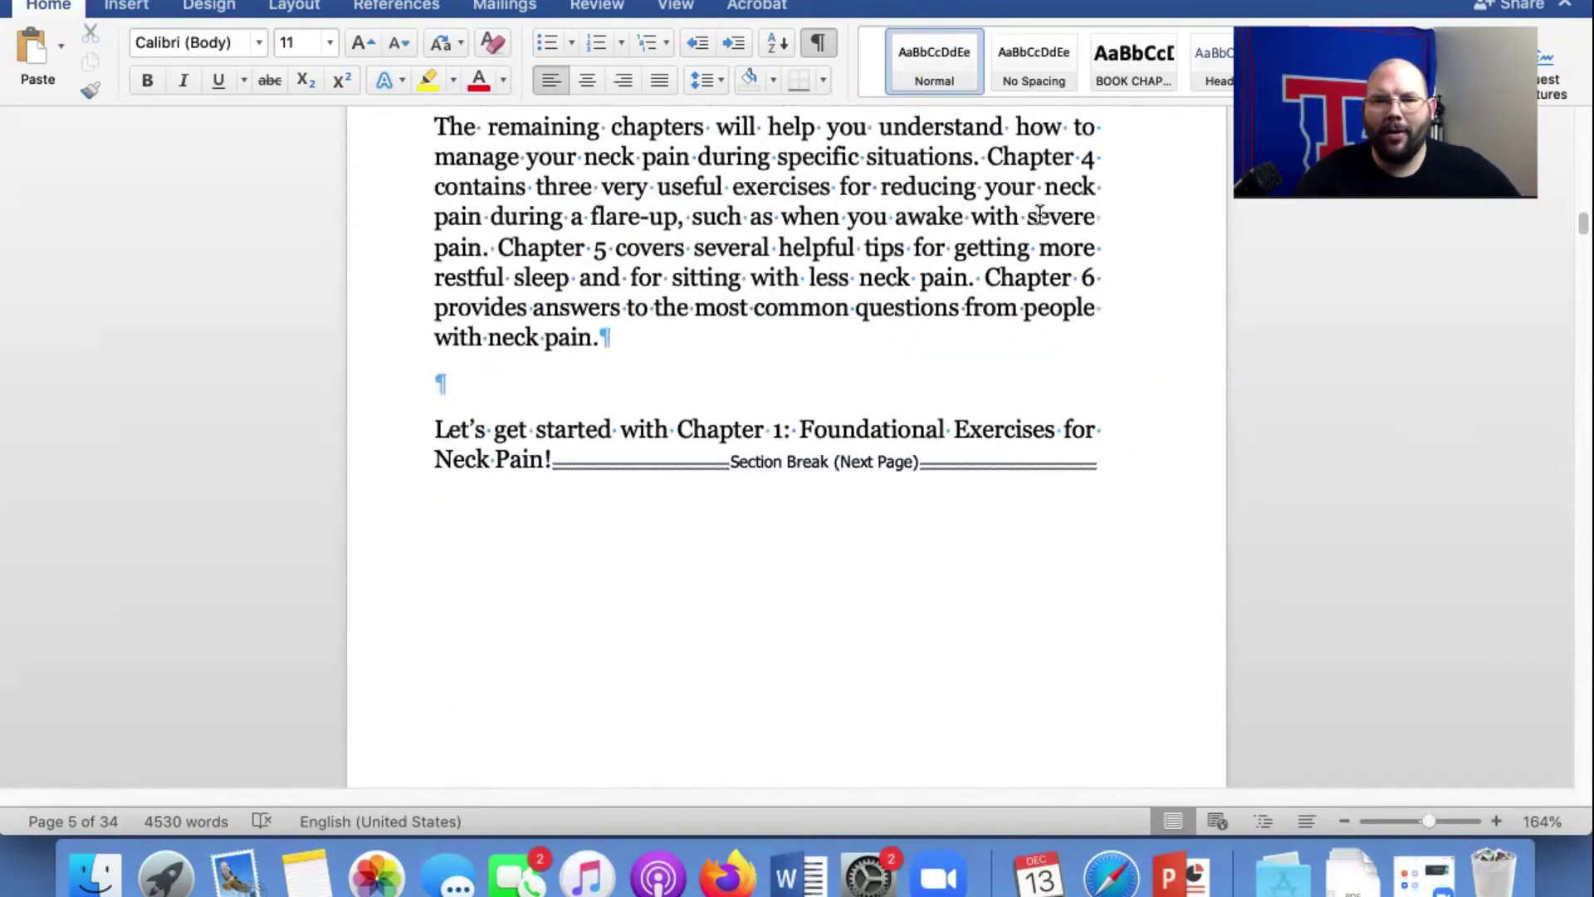
{"action": "scroll", "coordinate": [1040, 214], "scroll_direction": "down", "scroll_amount": 15}
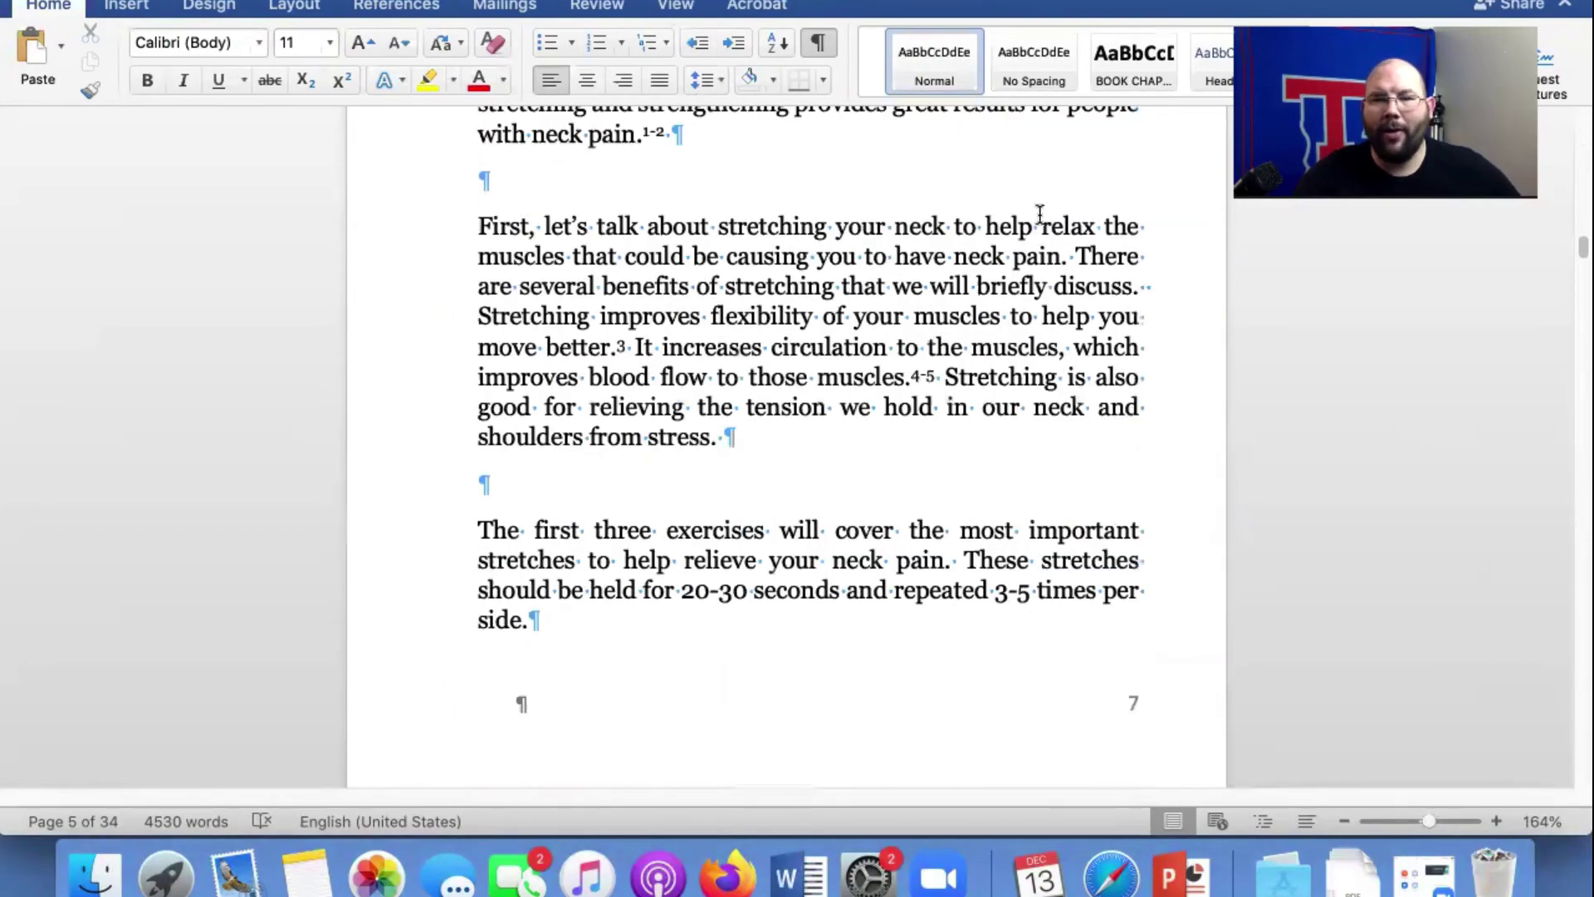
{"action": "scroll", "coordinate": [1040, 214], "scroll_direction": "down", "scroll_amount": 2}
{"action": "scroll", "coordinate": [1040, 215], "scroll_direction": "up", "scroll_amount": 10}
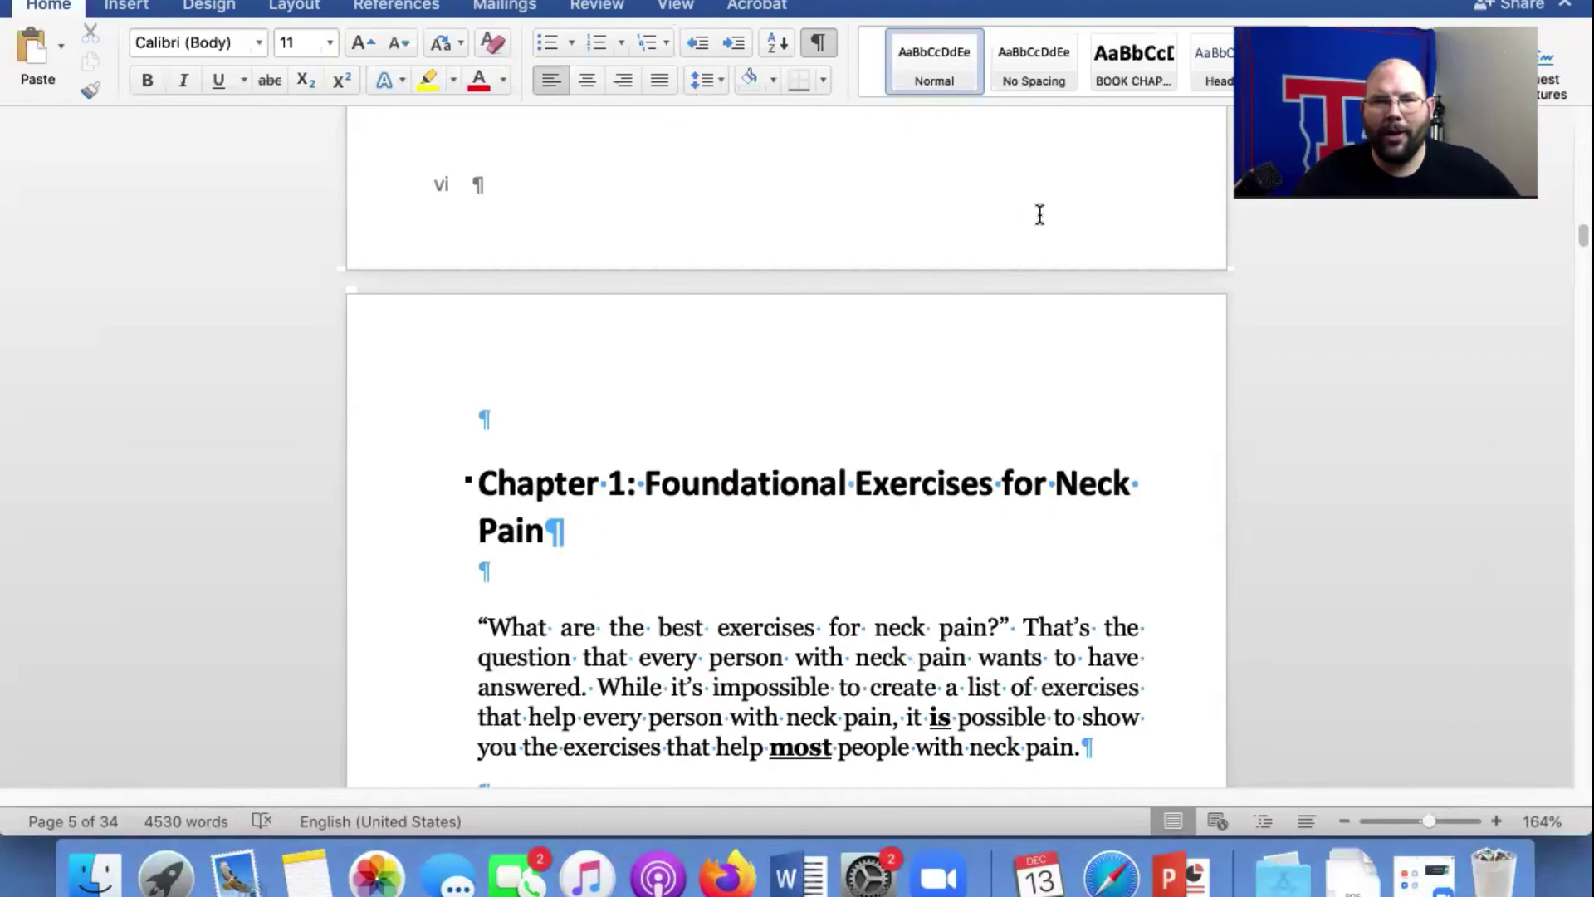
{"action": "scroll", "coordinate": [1040, 214], "scroll_direction": "down", "scroll_amount": 15}
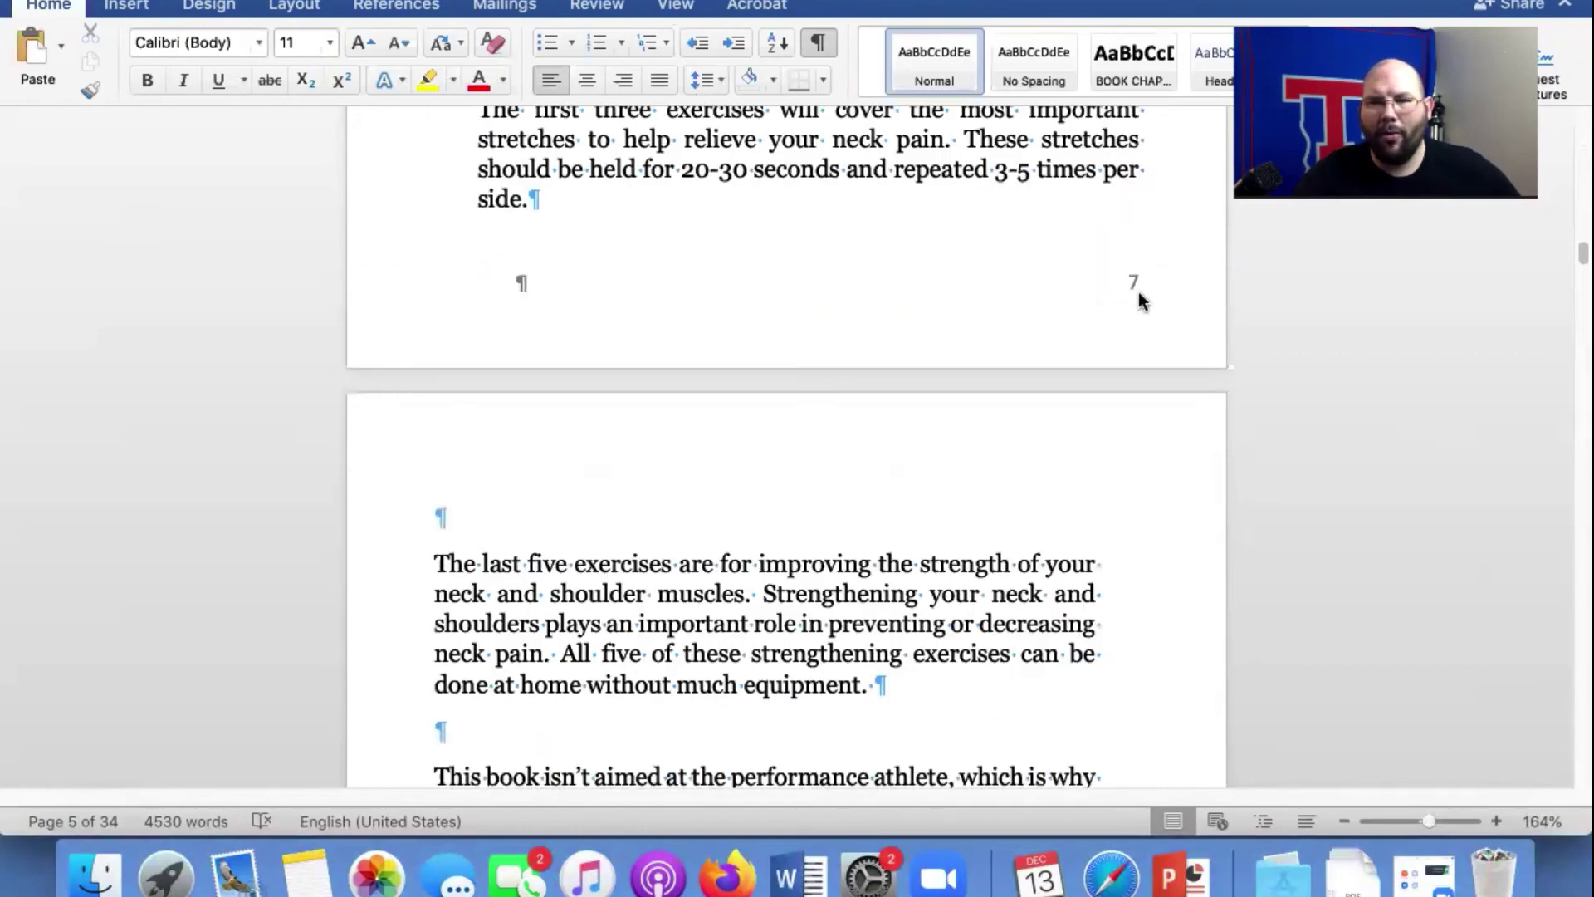
Unlink the Section 3 Chapter 1 footer from the Introduction and restart its numbering at 1.
{"action": "left_click", "coordinate": [1138, 292]}
{"action": "double_click", "coordinate": [1138, 293]}
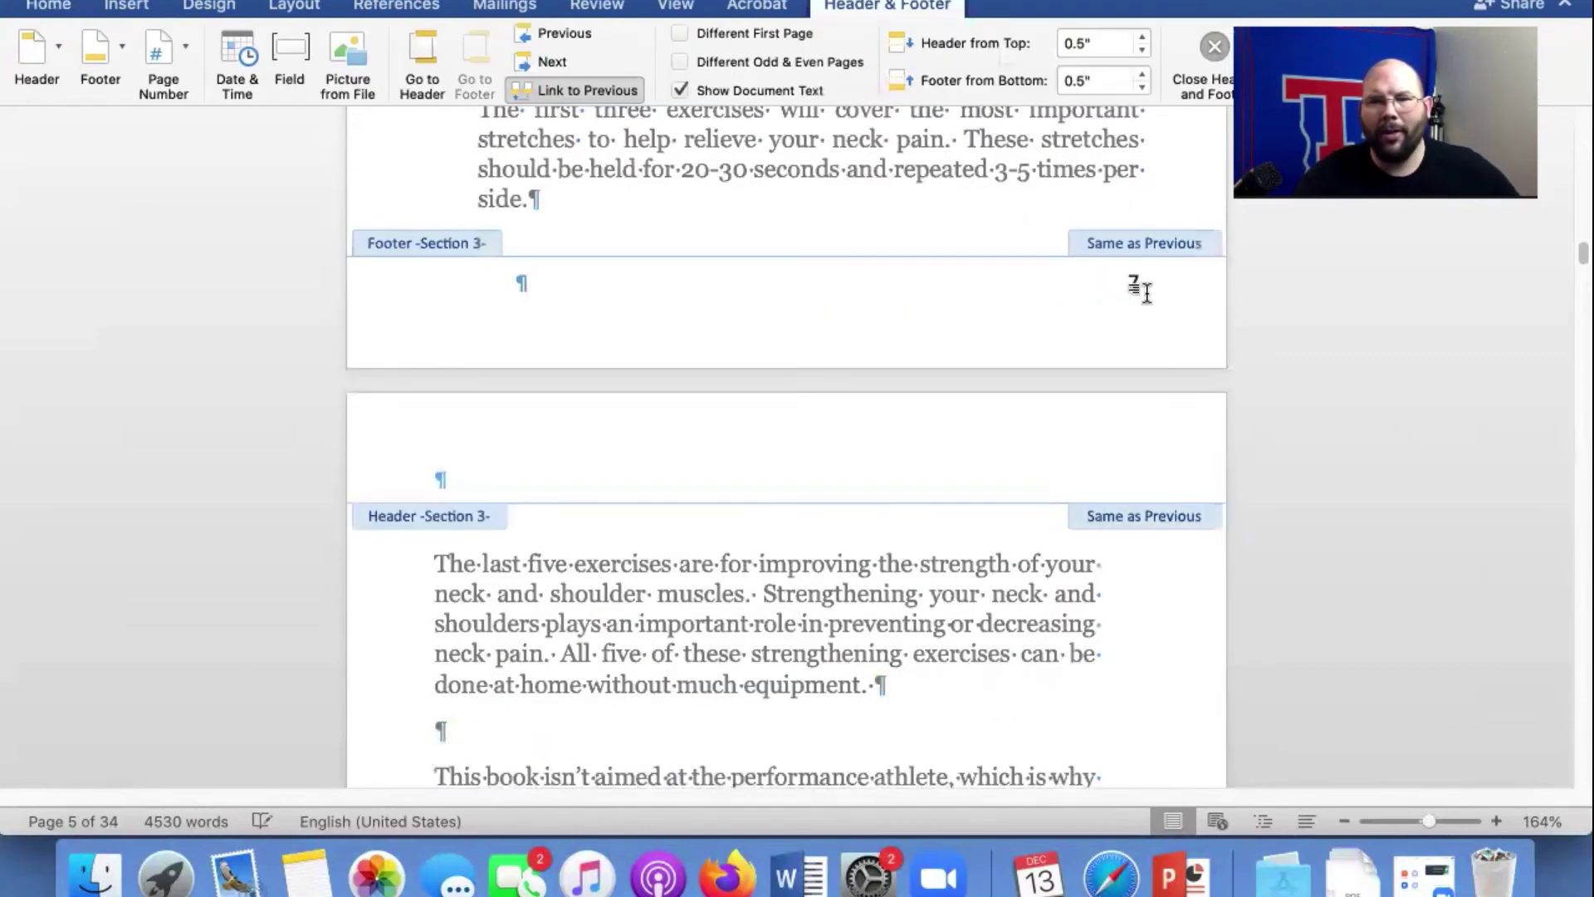
{"action": "double_click", "coordinate": [1032, 277]}
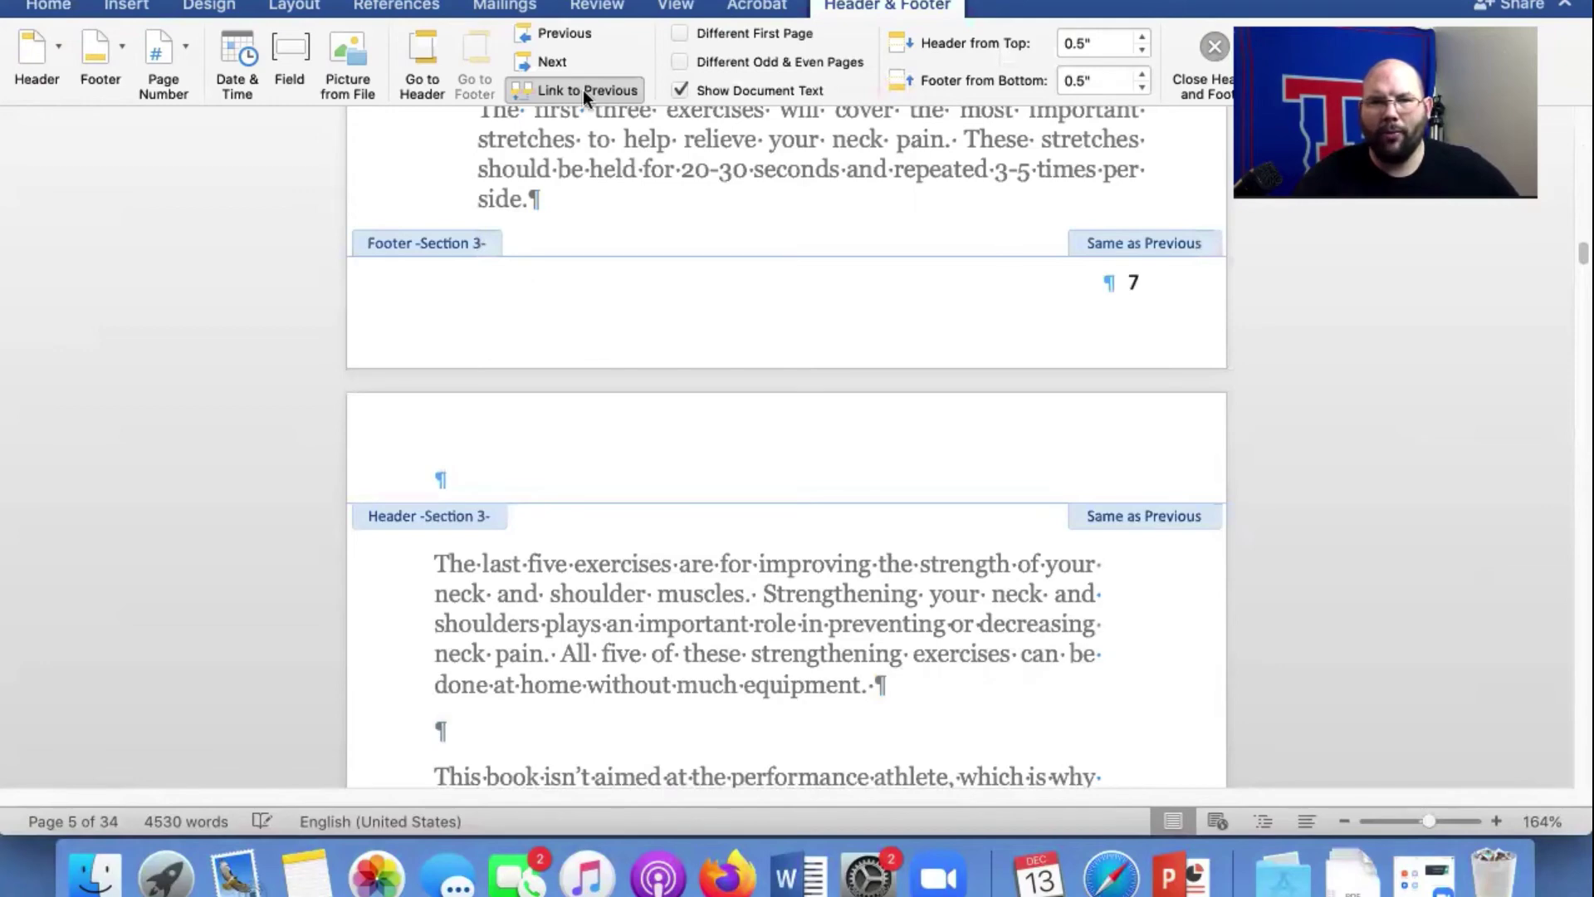
{"action": "left_click", "coordinate": [583, 89]}
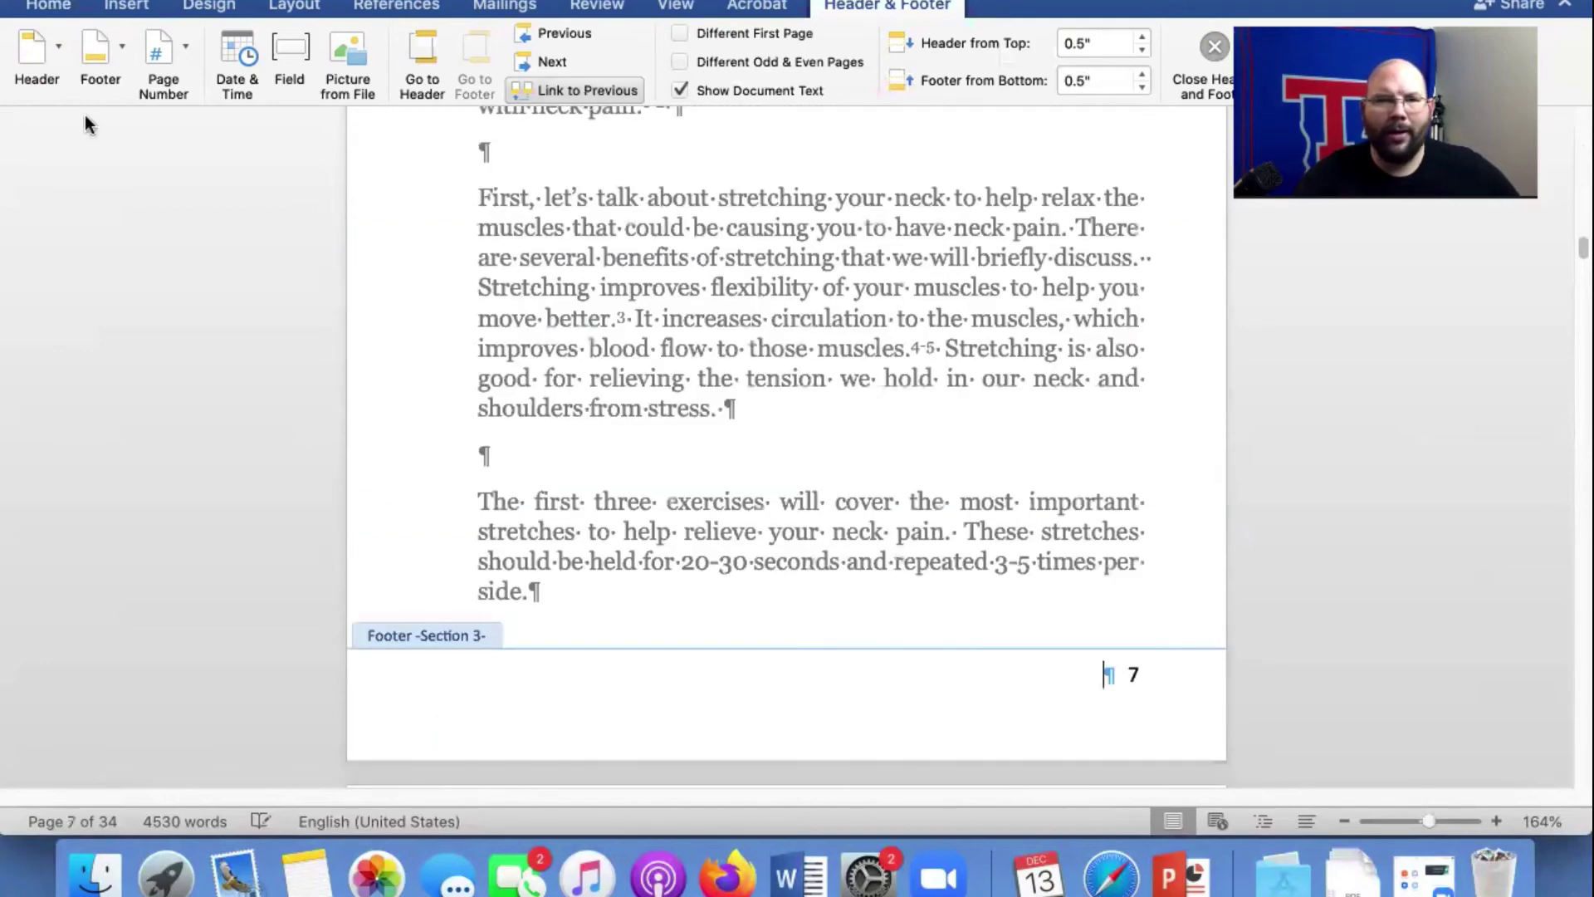
{"action": "left_click", "coordinate": [186, 91]}
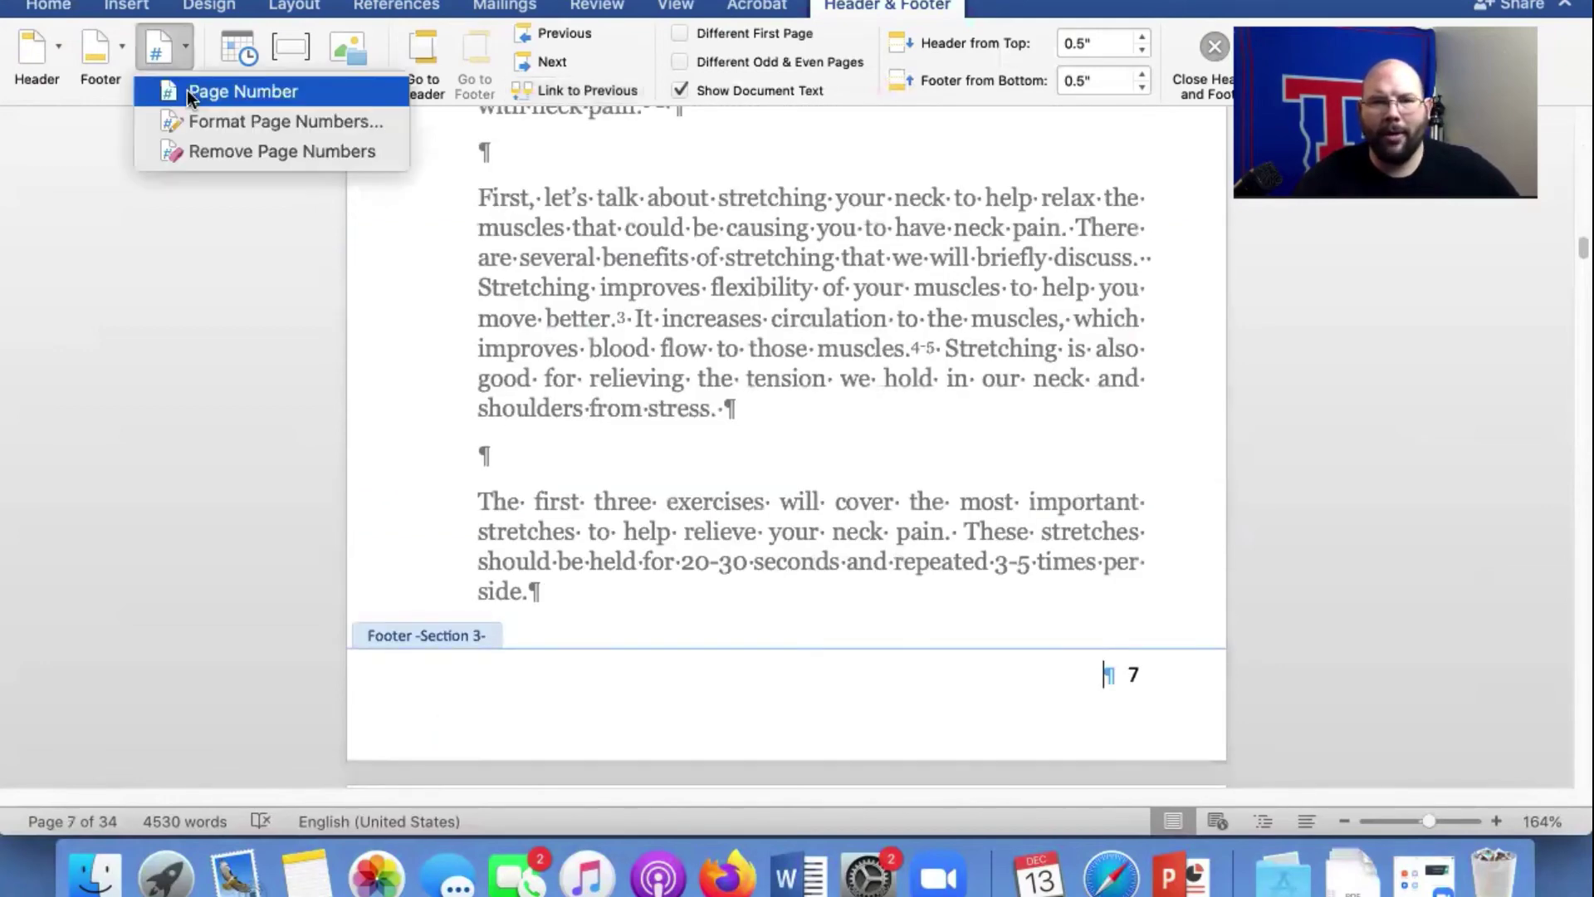
{"action": "left_click", "coordinate": [187, 92]}
{"action": "left_click", "coordinate": [664, 351]}
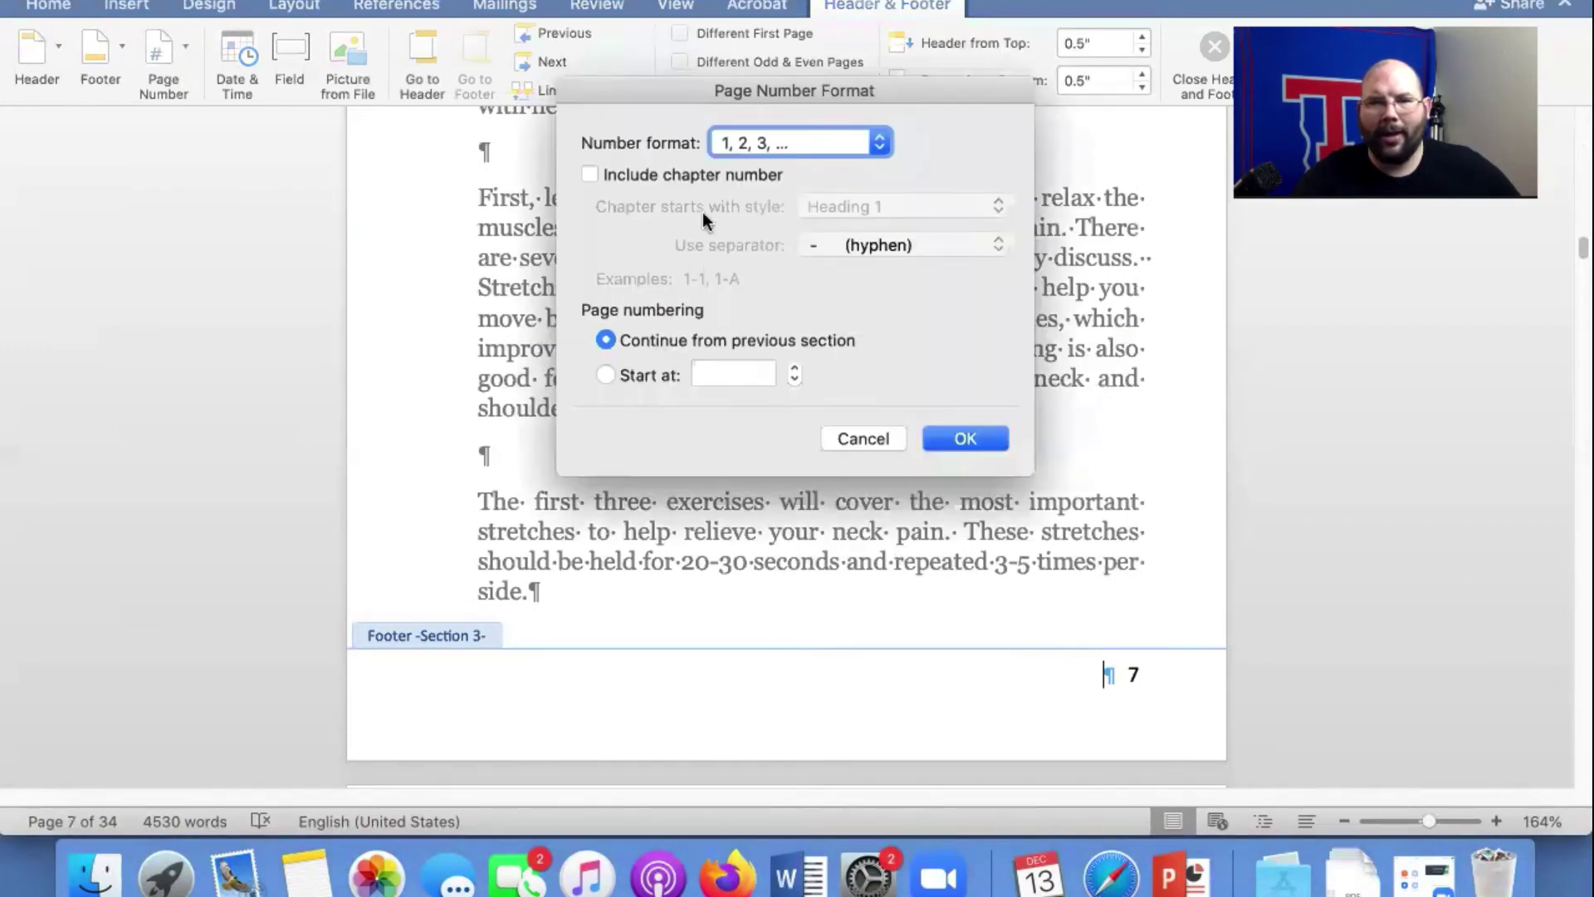
{"action": "left_click", "coordinate": [610, 374]}
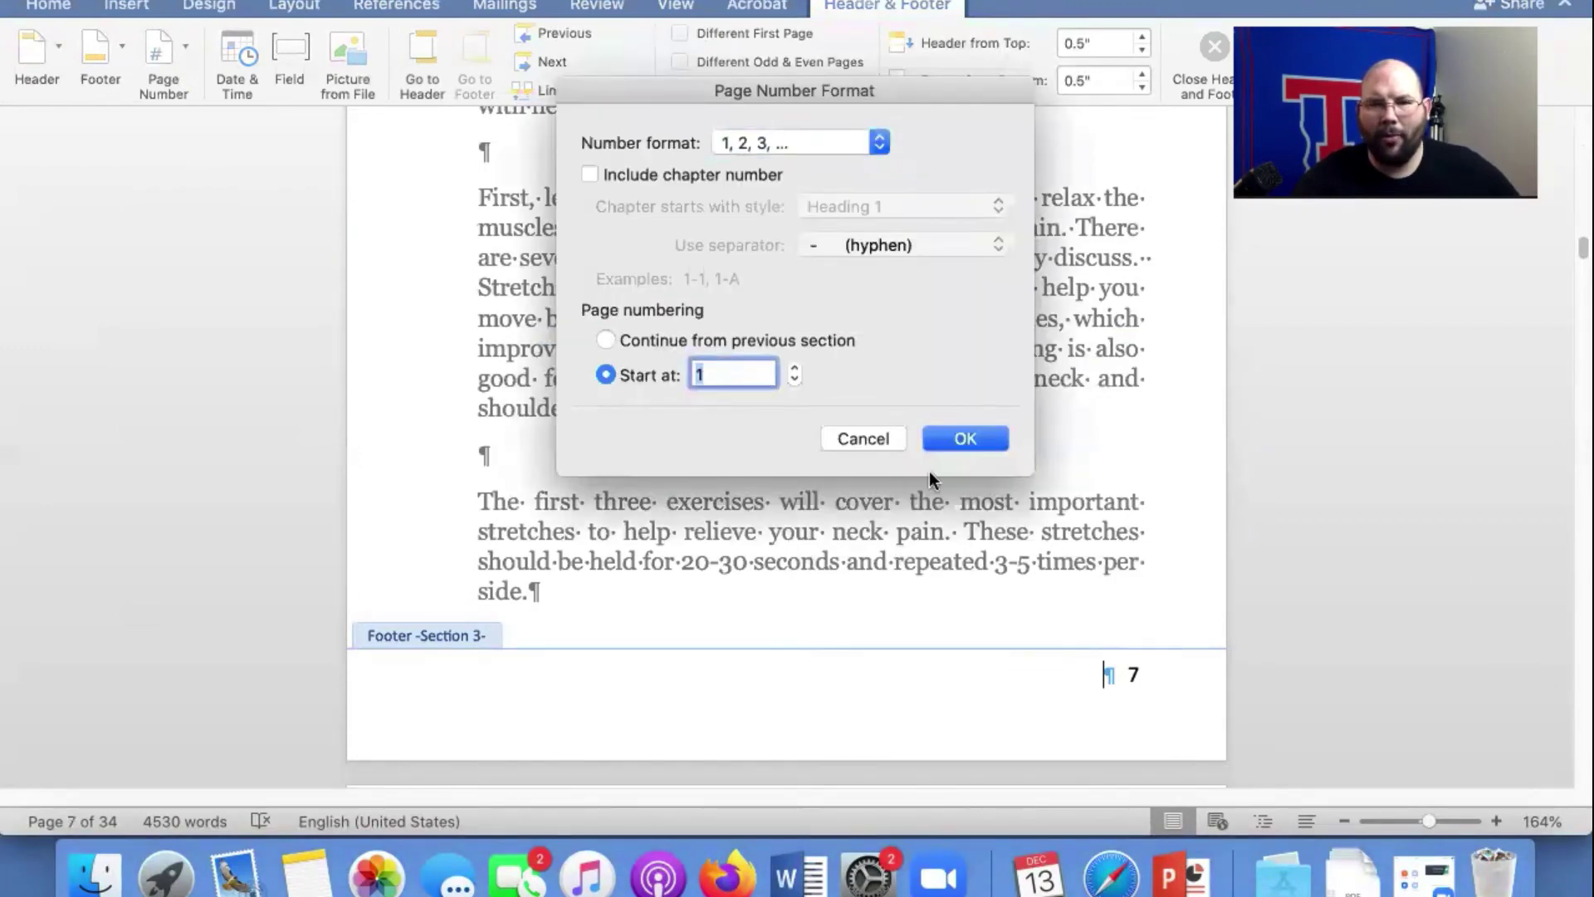
{"action": "left_click", "coordinate": [966, 439]}
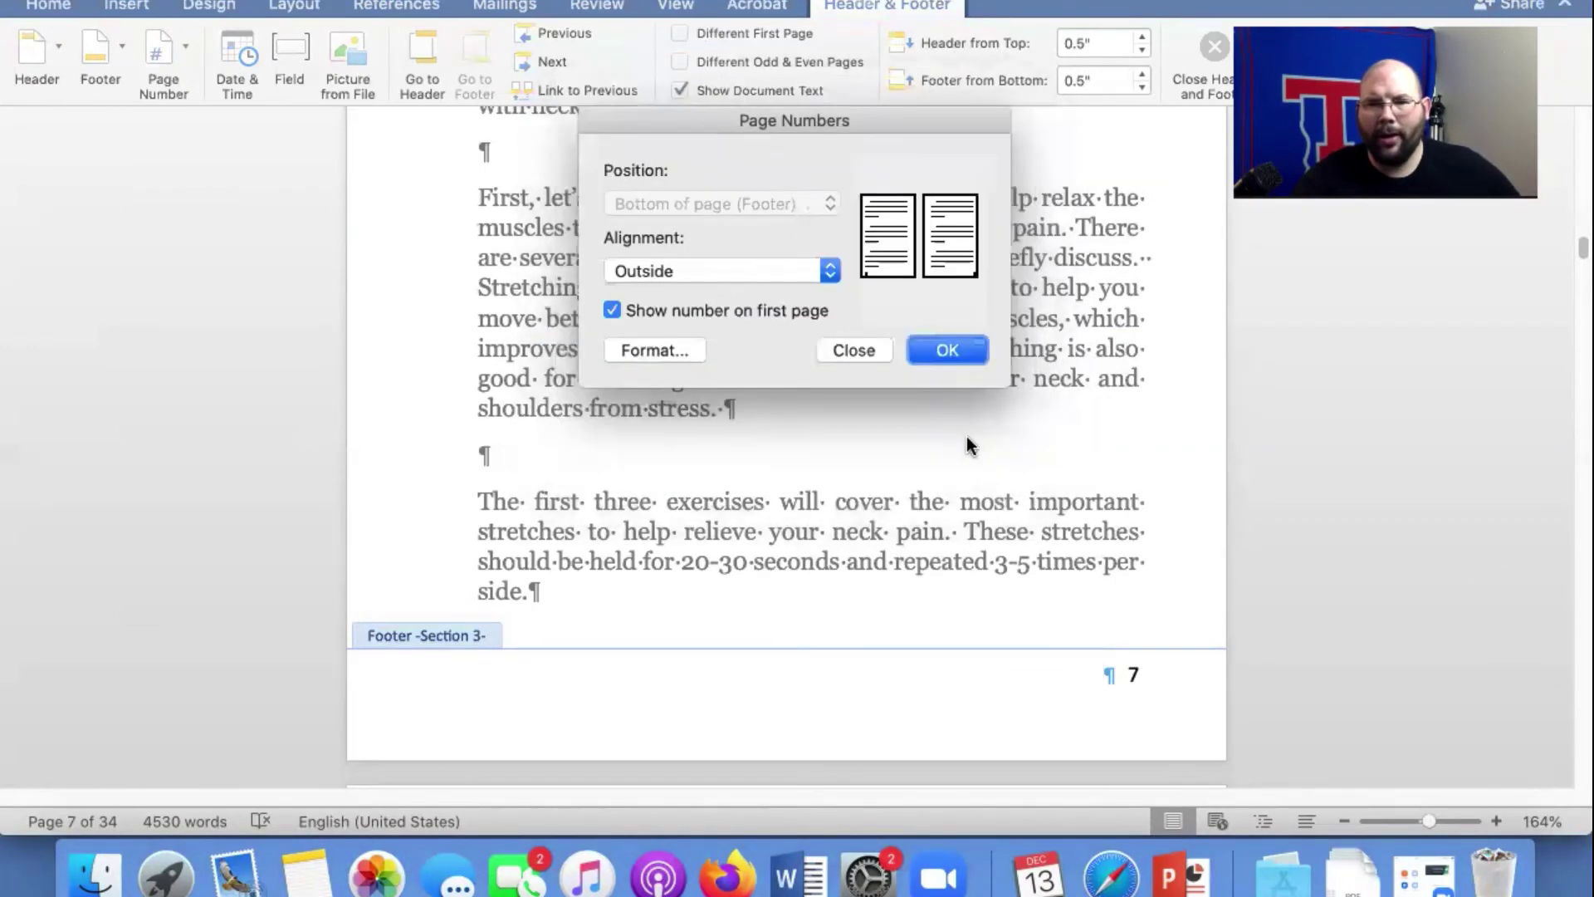
{"action": "left_click", "coordinate": [965, 349]}
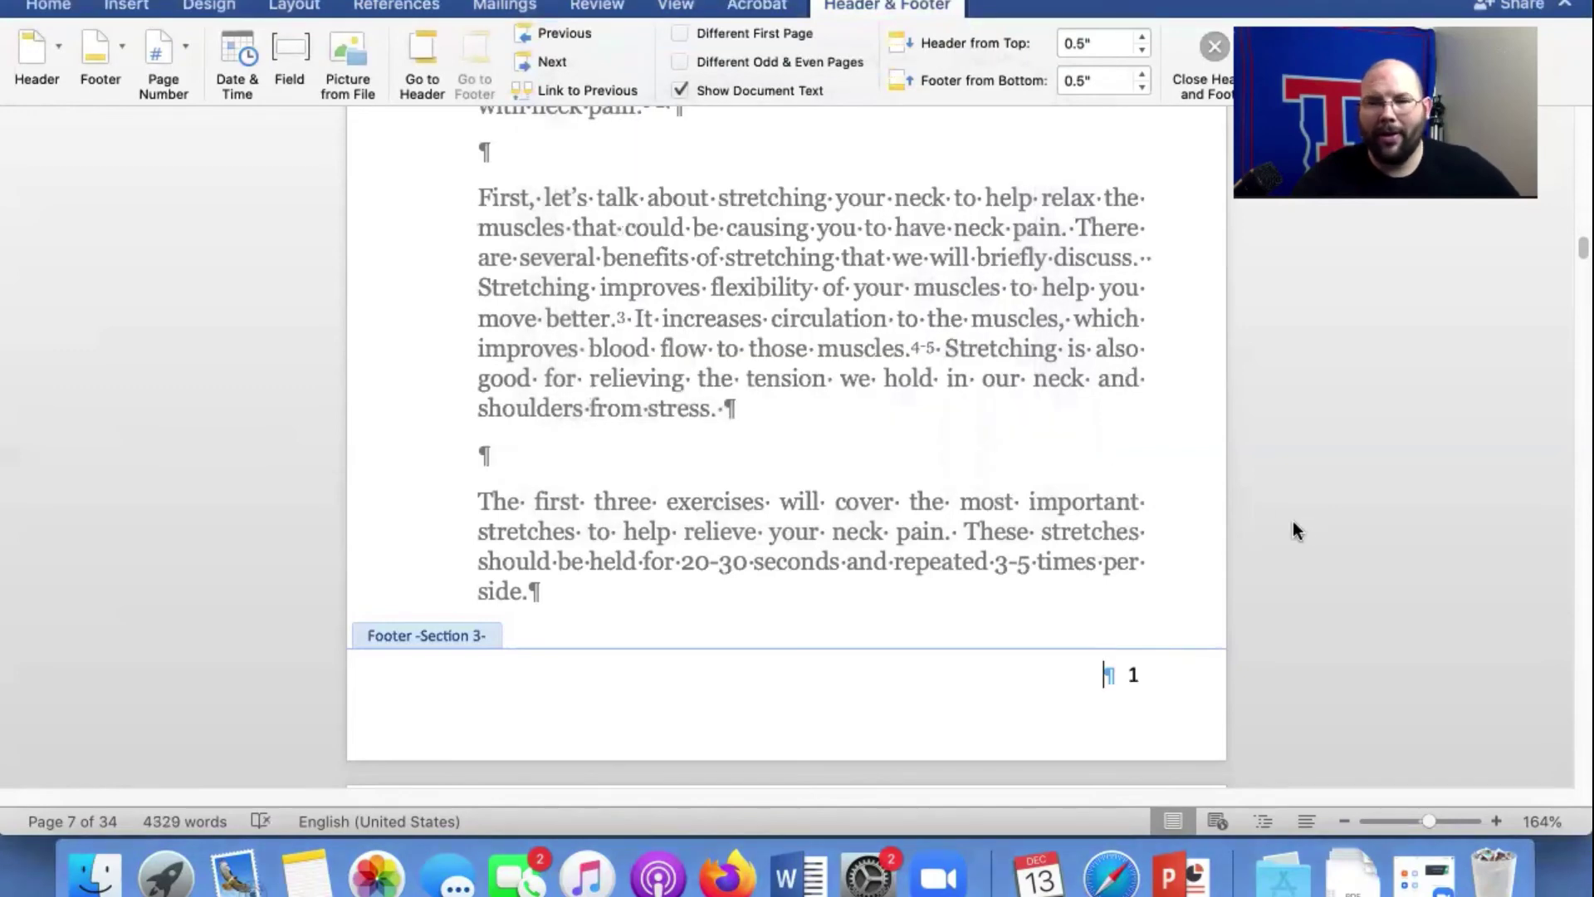
Close the footer and scroll the Chapter 1 pages to verify they read 3, 4 onward.
{"action": "scroll", "coordinate": [1205, 479], "scroll_direction": "down", "scroll_amount": 2}
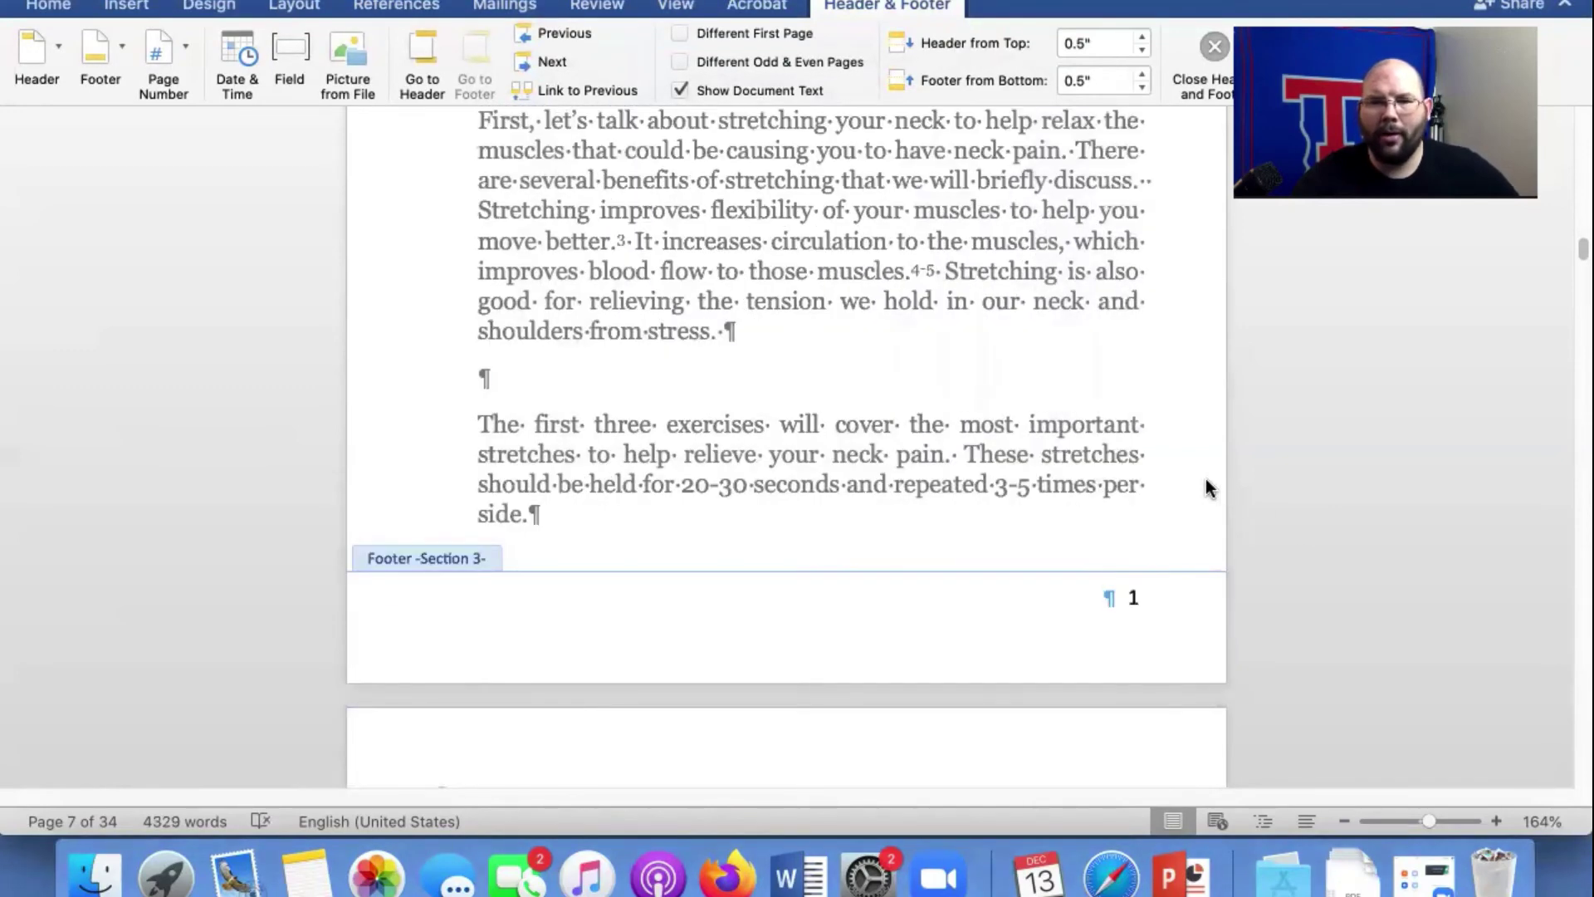
{"action": "double_click", "coordinate": [1205, 480]}
{"action": "scroll", "coordinate": [1206, 478], "scroll_direction": "down", "scroll_amount": 10}
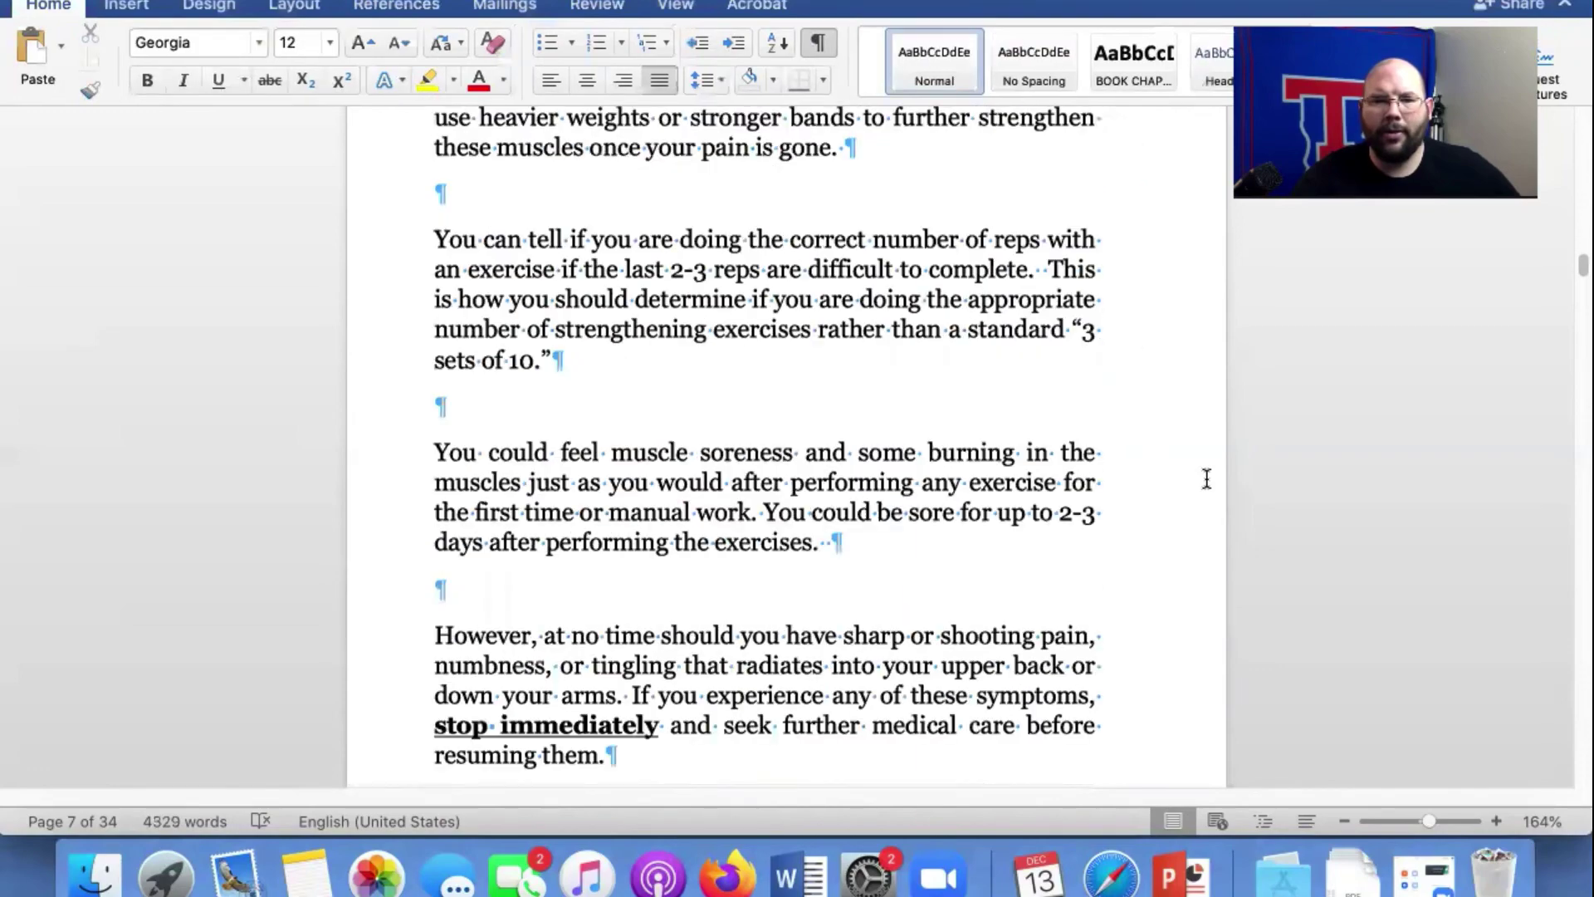
{"action": "scroll", "coordinate": [1206, 478], "scroll_direction": "down", "scroll_amount": 15}
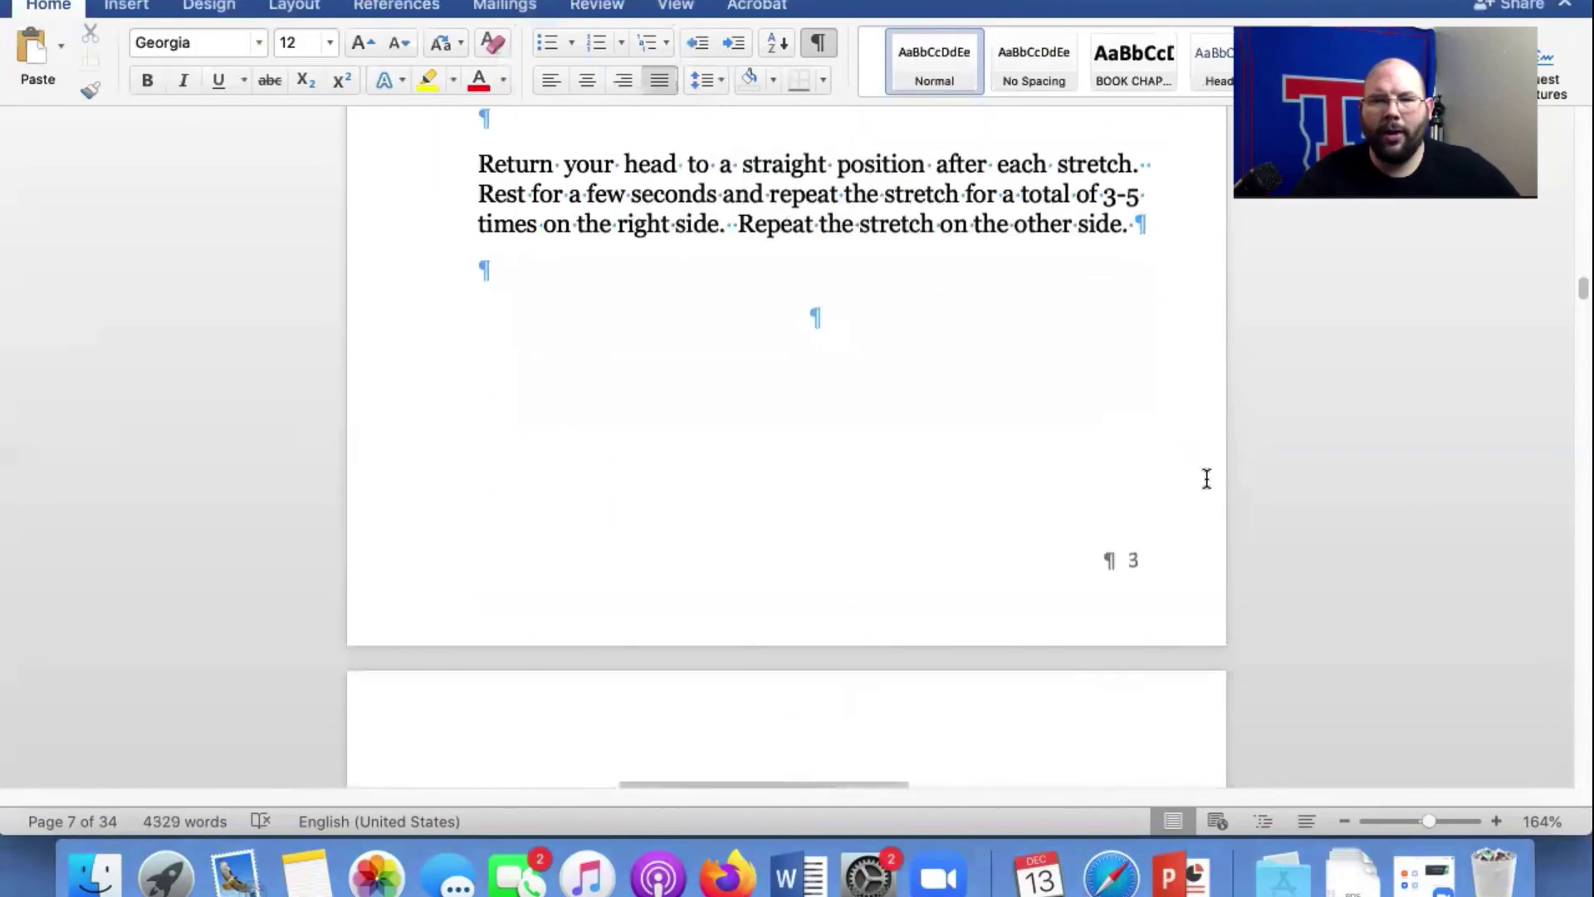
{"action": "scroll", "coordinate": [1207, 478], "scroll_direction": "up", "scroll_amount": 15}
{"action": "scroll", "coordinate": [1206, 478], "scroll_direction": "down", "scroll_amount": 10}
{"action": "scroll", "coordinate": [1206, 478], "scroll_direction": "down", "scroll_amount": 14}
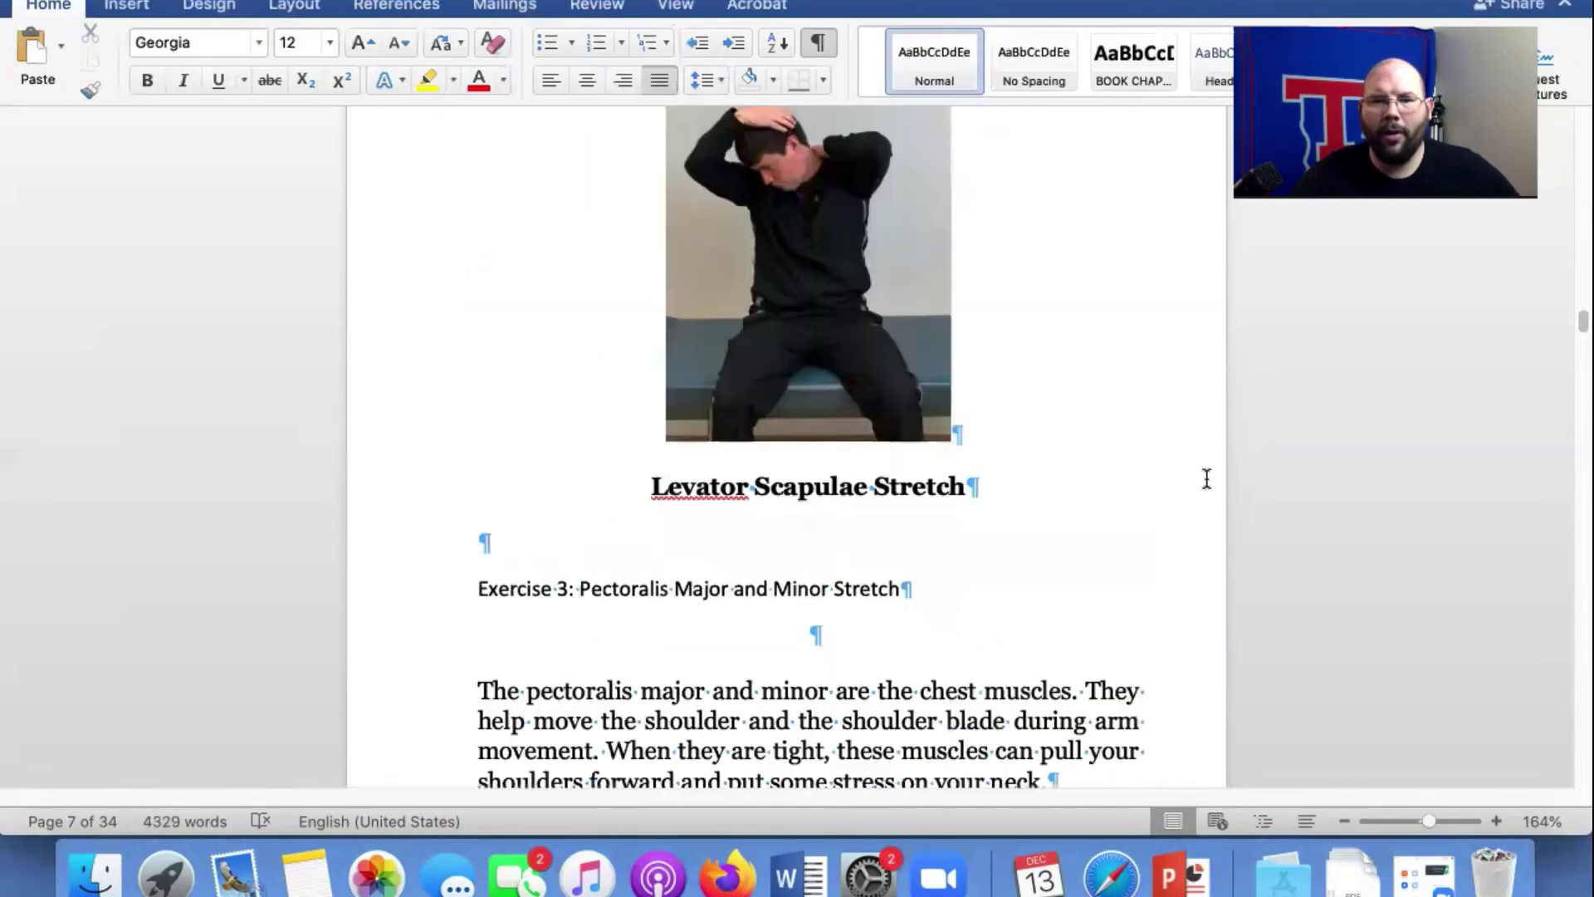
{"action": "scroll", "coordinate": [1205, 478], "scroll_direction": "down", "scroll_amount": 10}
{"action": "scroll", "coordinate": [1206, 478], "scroll_direction": "up", "scroll_amount": 20}
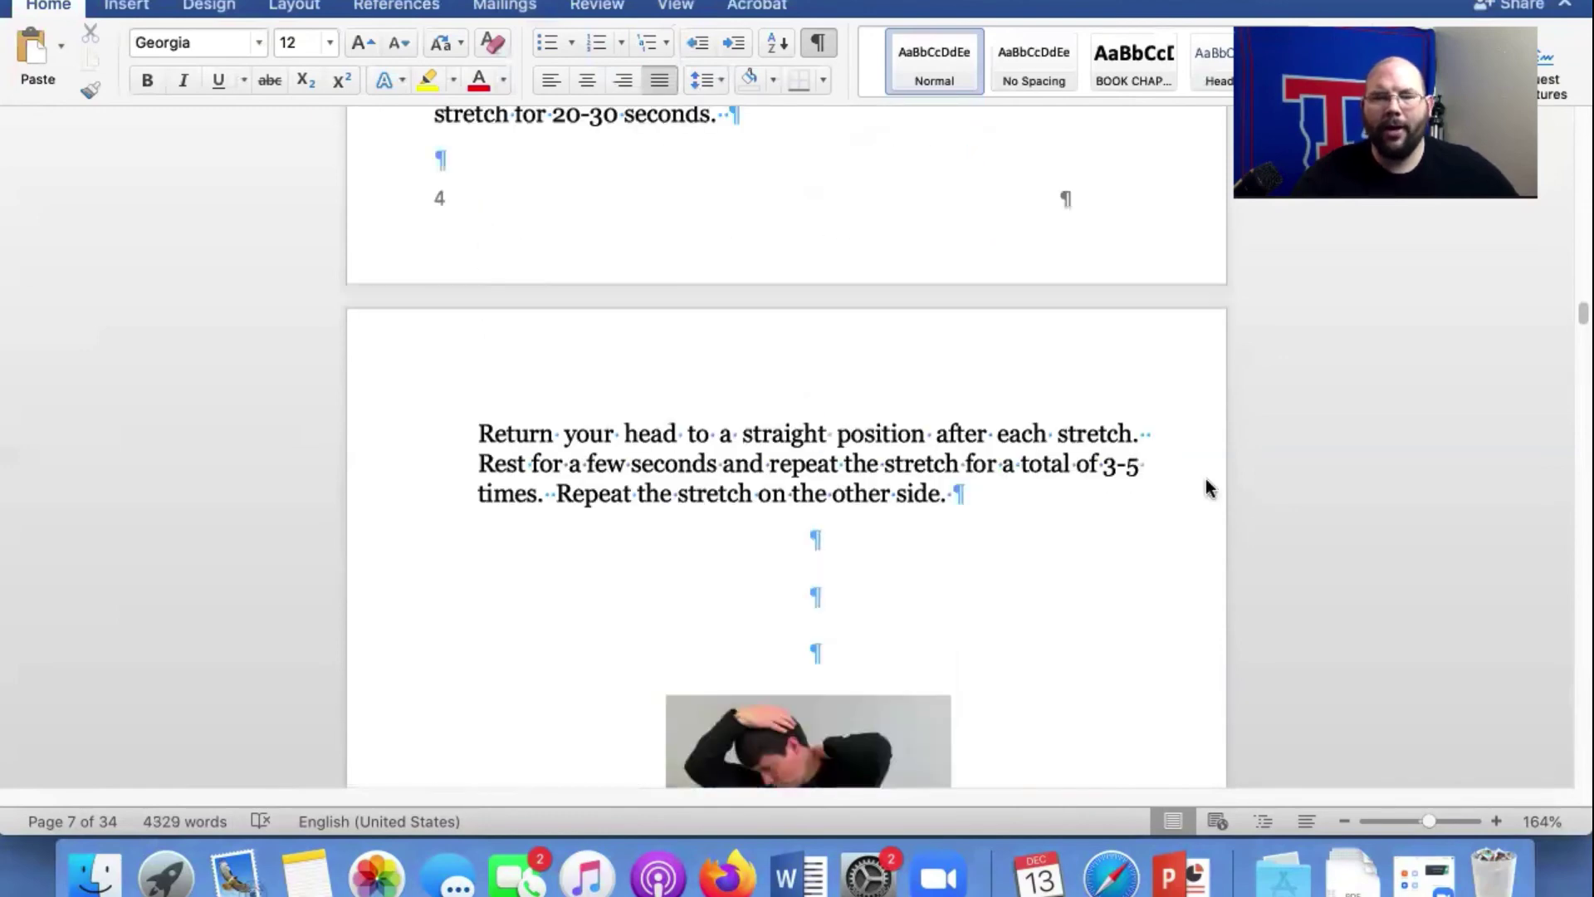
{"action": "scroll", "coordinate": [1206, 481], "scroll_direction": "up", "scroll_amount": 20}
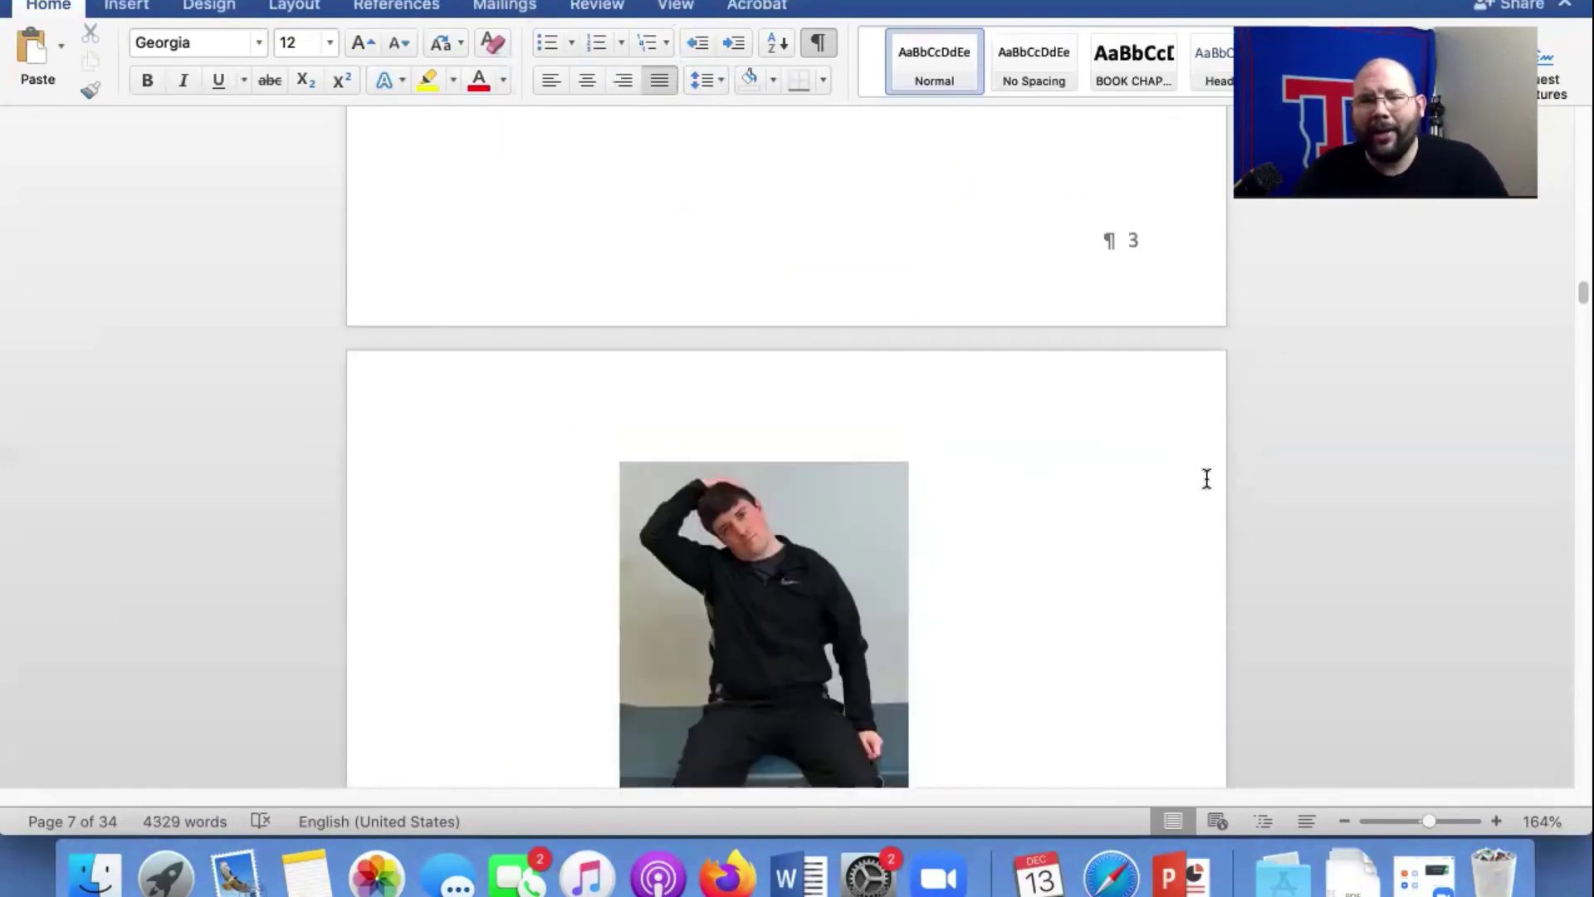